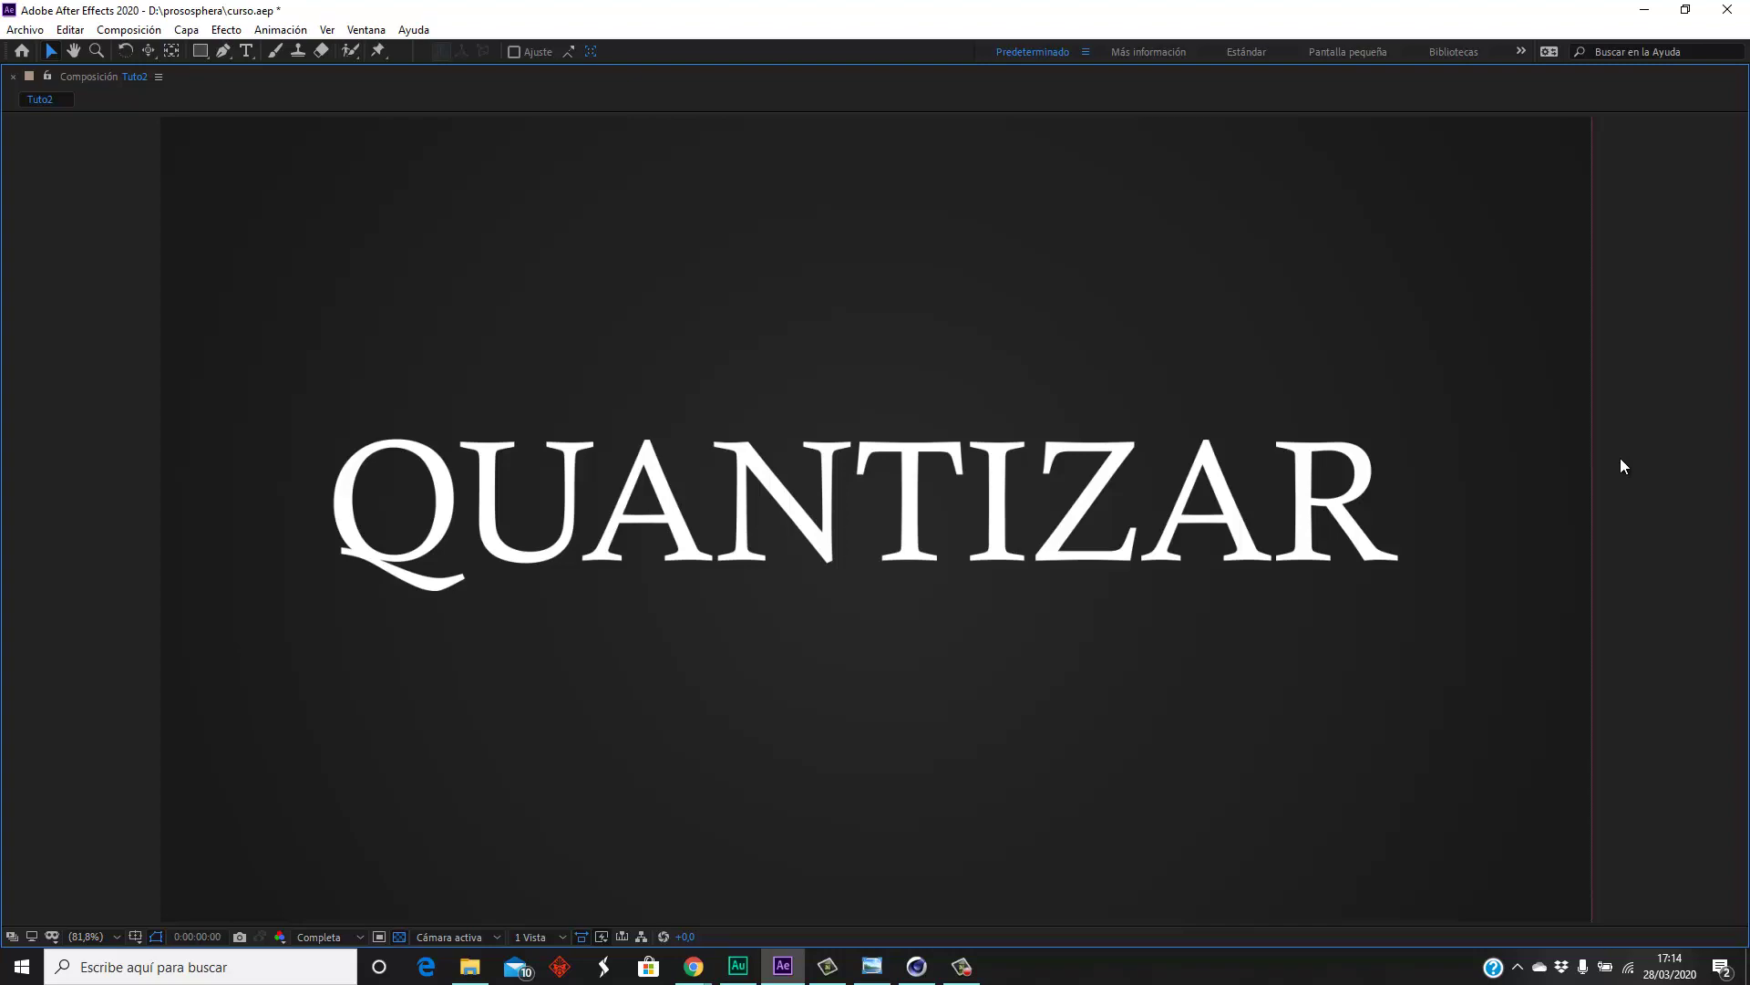
- Minimize After Effects, hiding the QUANTIZAR composition, to reveal the empty Cinema 4D scene
left_click(1645, 9)
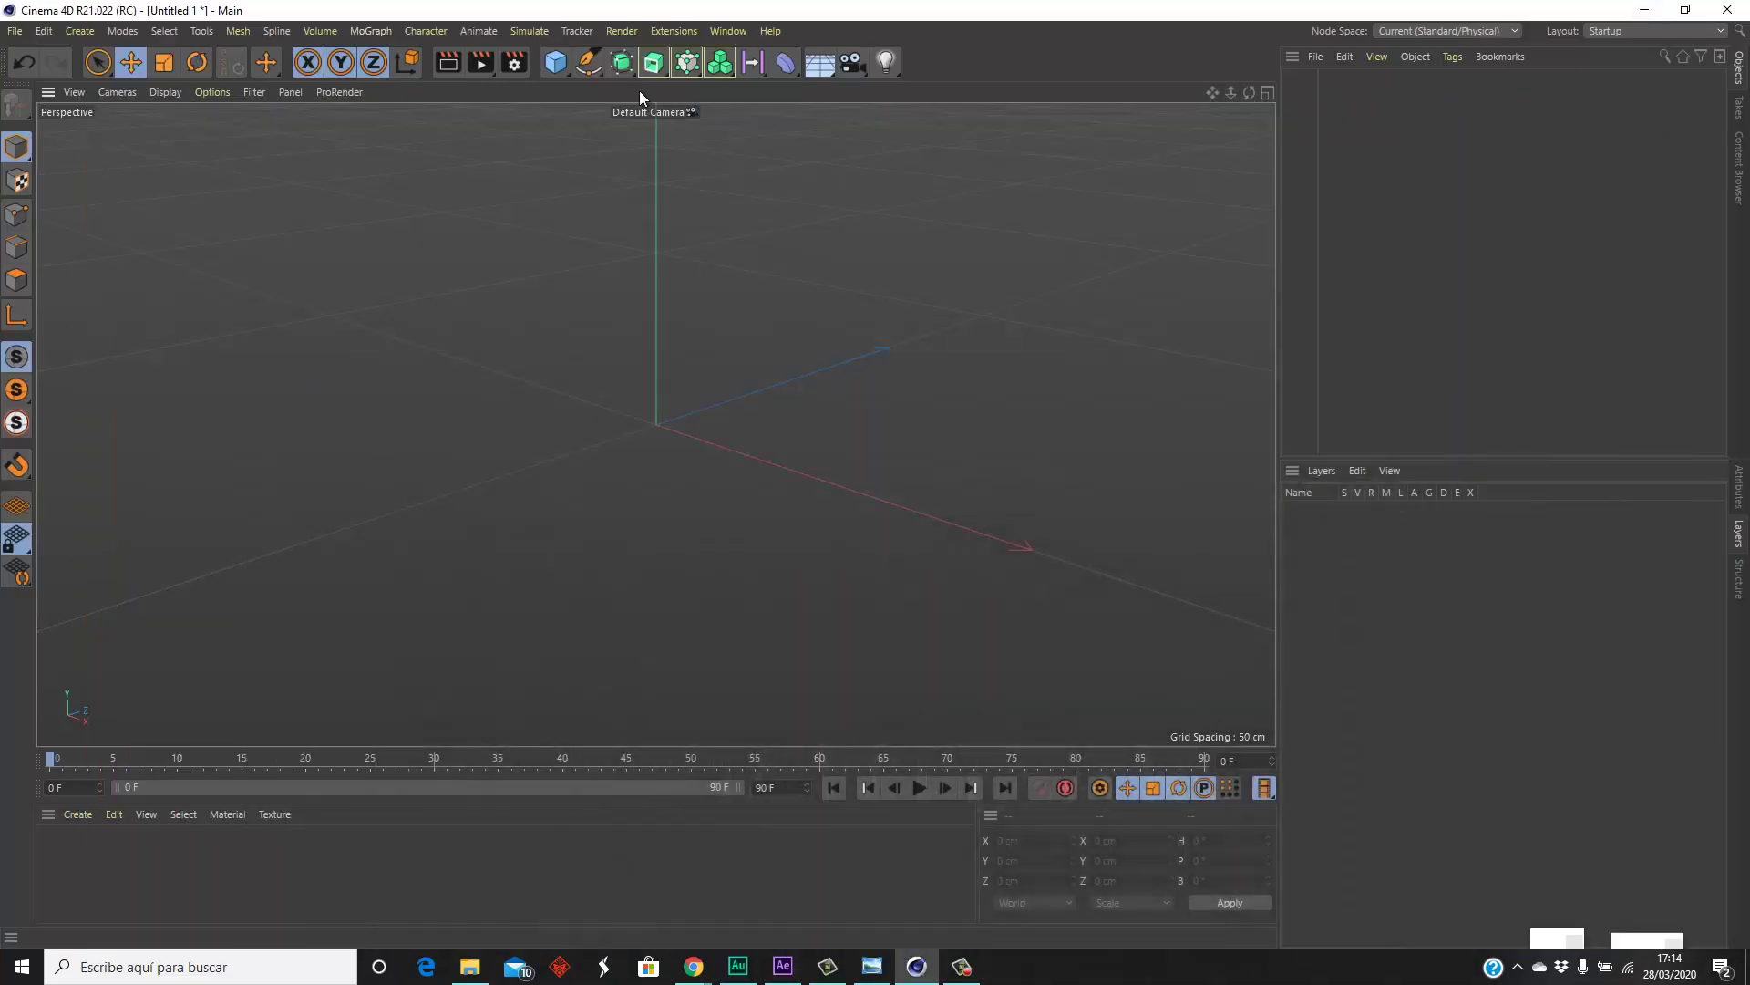
- Add a 200 cm cube, test sliding it along X, and undo back to the origin
left_click(555, 62)
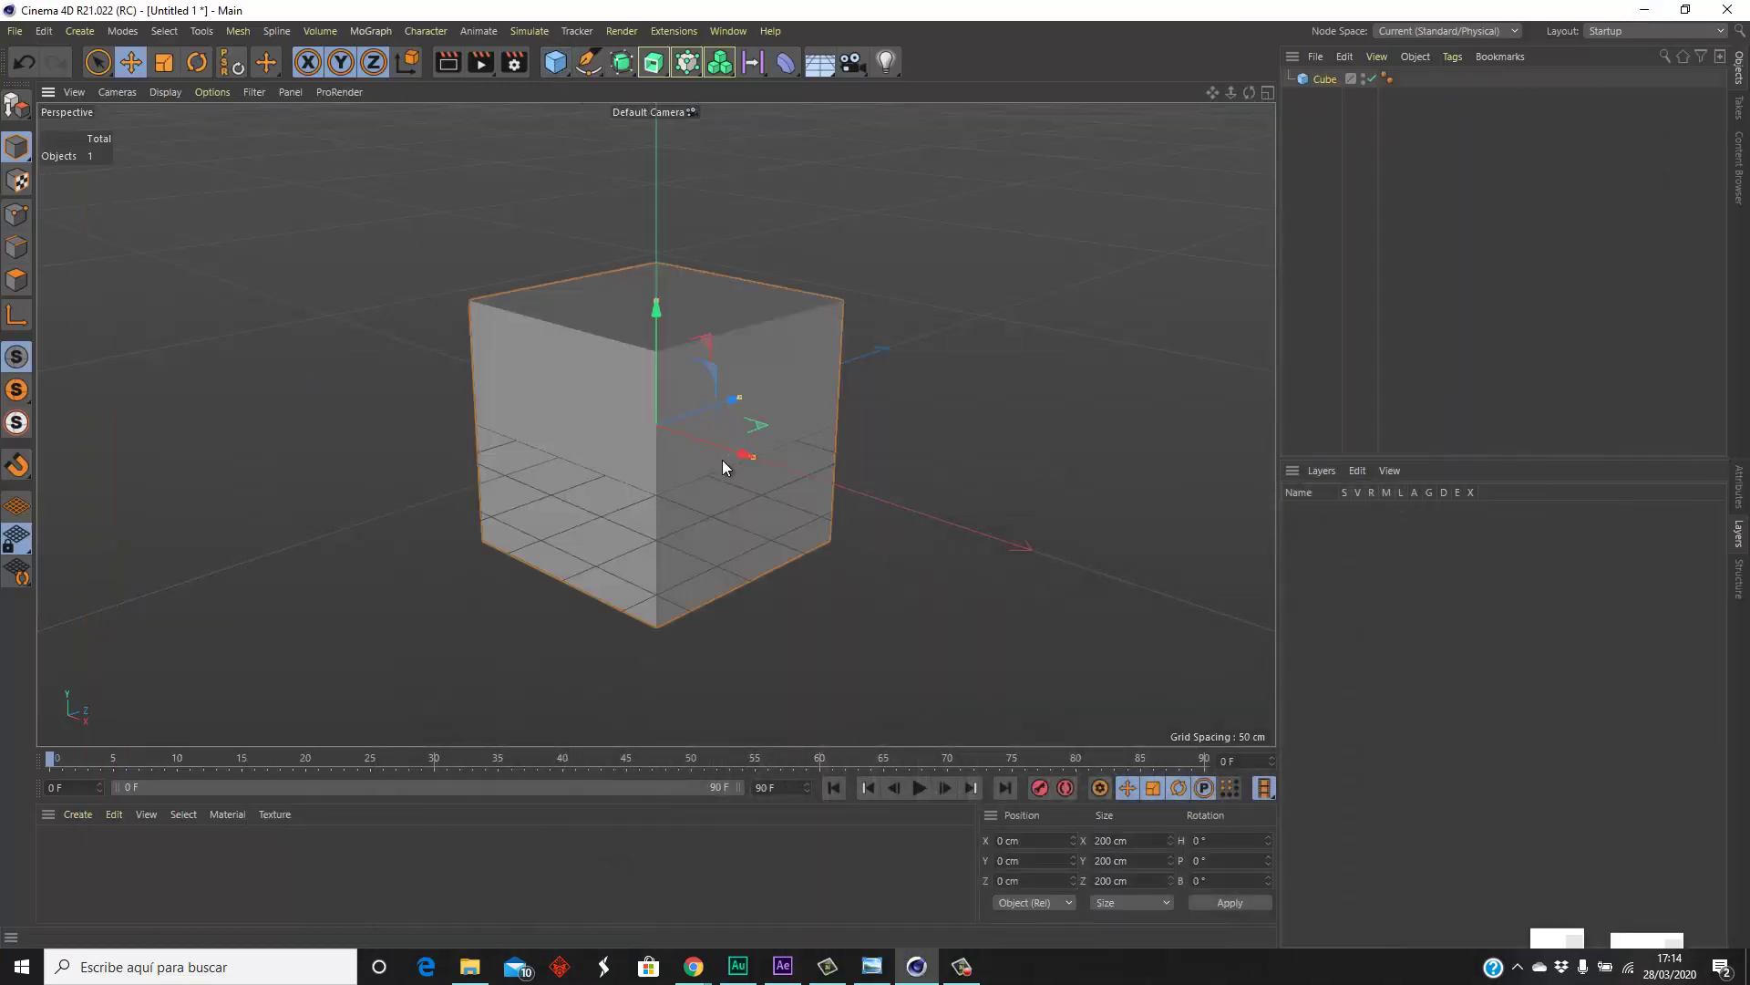
left_click_drag(722, 460, 532, 414)
key("ctrl+z")
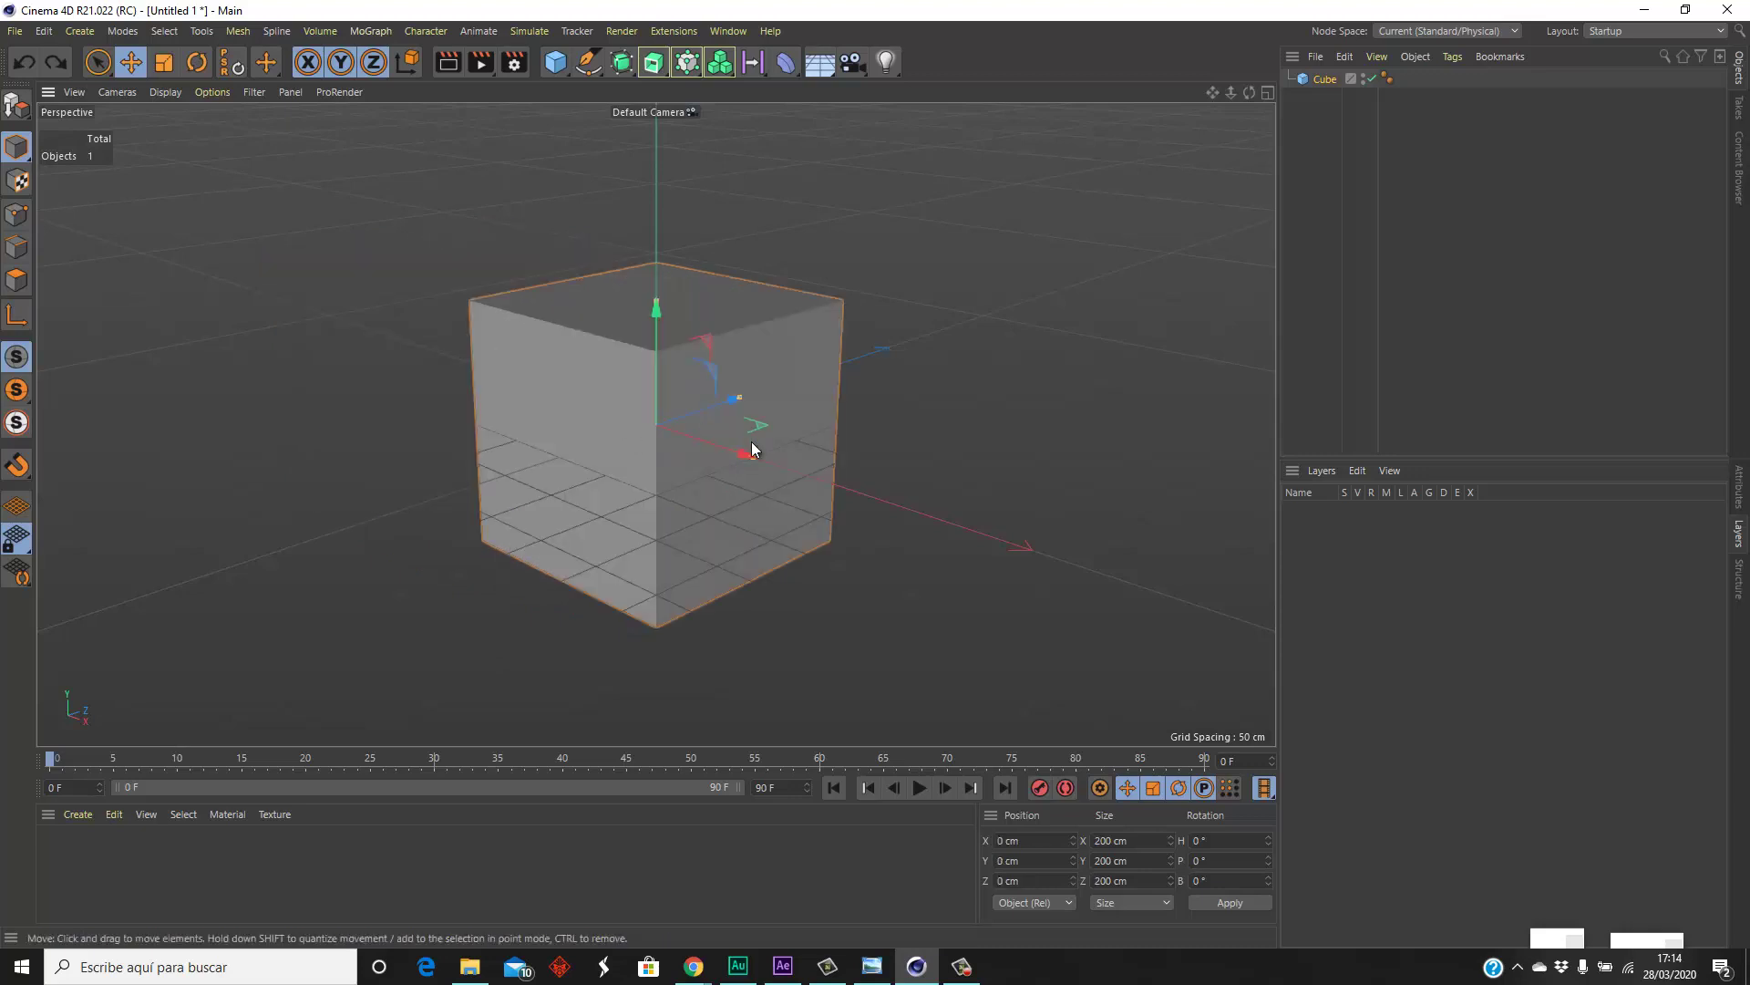
mouse_move(724, 449)
left_mouse_down()
mouse_move(971, 520)
mouse_move(906, 462)
mouse_move(839, 440)
mouse_move(894, 506)
mouse_move(731, 452)
left_mouse_up()
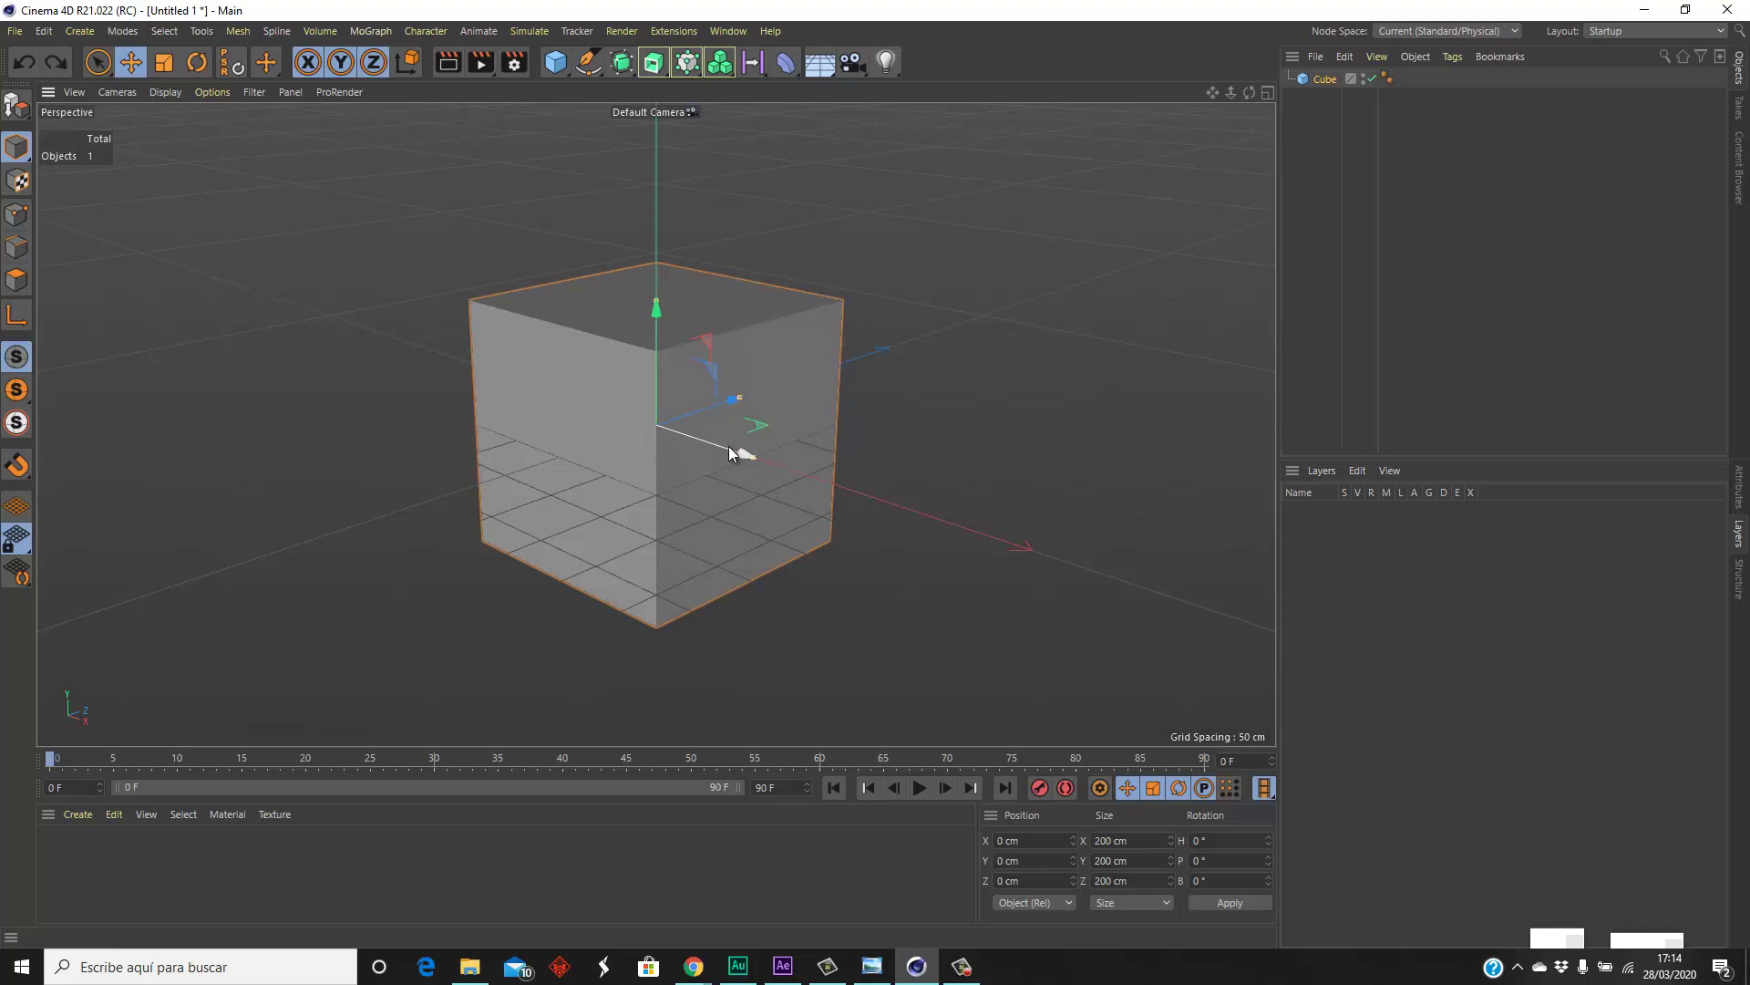
mouse_move(731, 462)
left_mouse_down()
mouse_move(640, 438)
mouse_move(591, 456)
mouse_move(957, 579)
mouse_move(851, 539)
mouse_move(860, 462)
mouse_move(657, 439)
mouse_move(453, 359)
mouse_move(976, 610)
mouse_move(802, 538)
mouse_move(555, 465)
mouse_move(524, 477)
mouse_move(754, 573)
mouse_move(711, 544)
mouse_move(683, 544)
mouse_move(764, 596)
mouse_move(828, 606)
left_mouse_up()
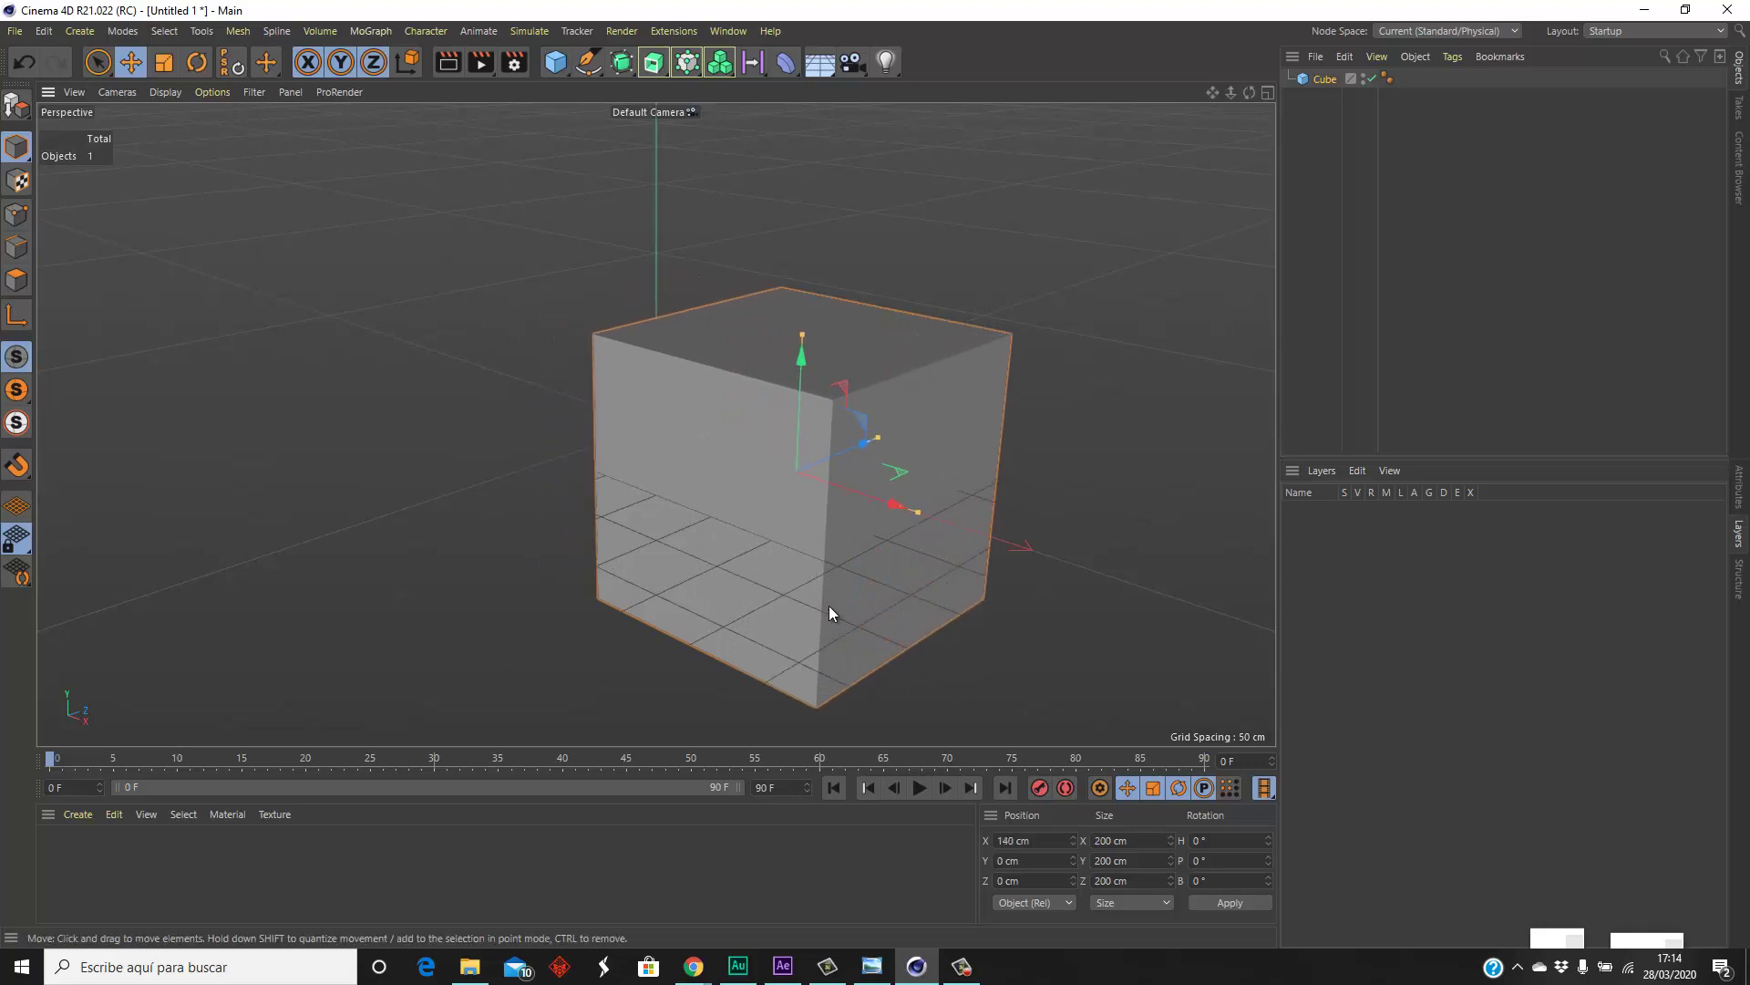
key("ctrl+z")
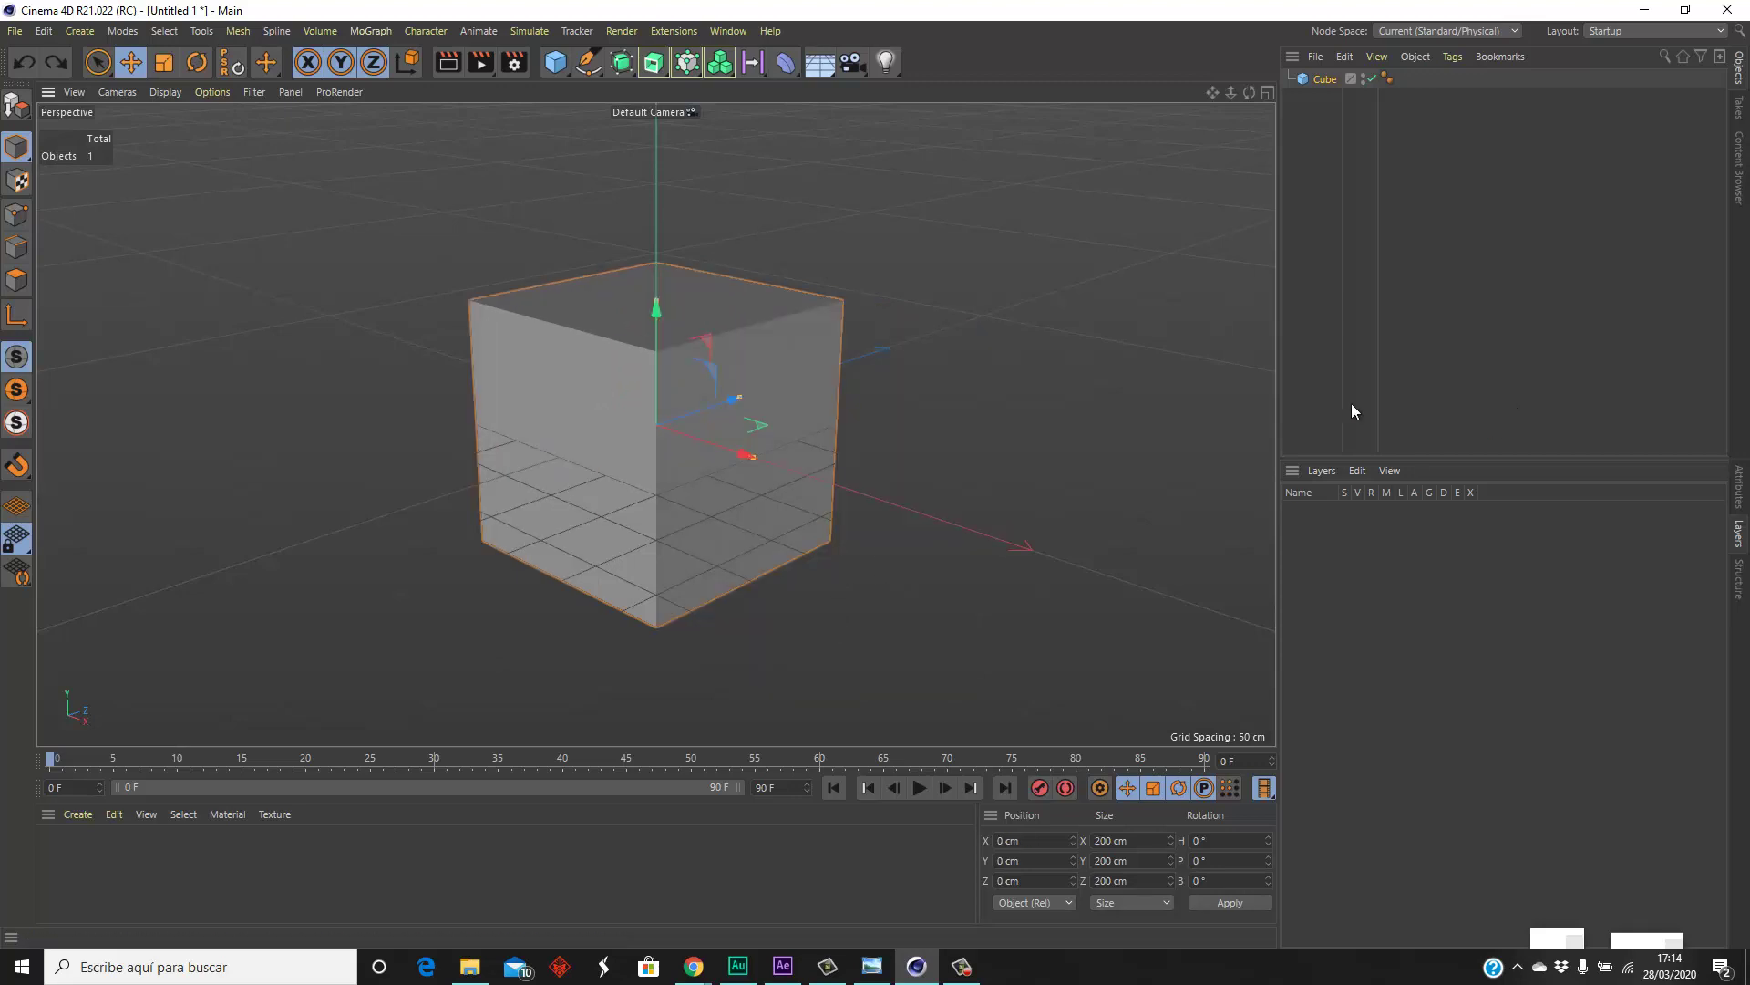
- Deselect the cube and show the Modeling settings in the Attributes panel
left_click(1052, 376)
left_click(1738, 488)
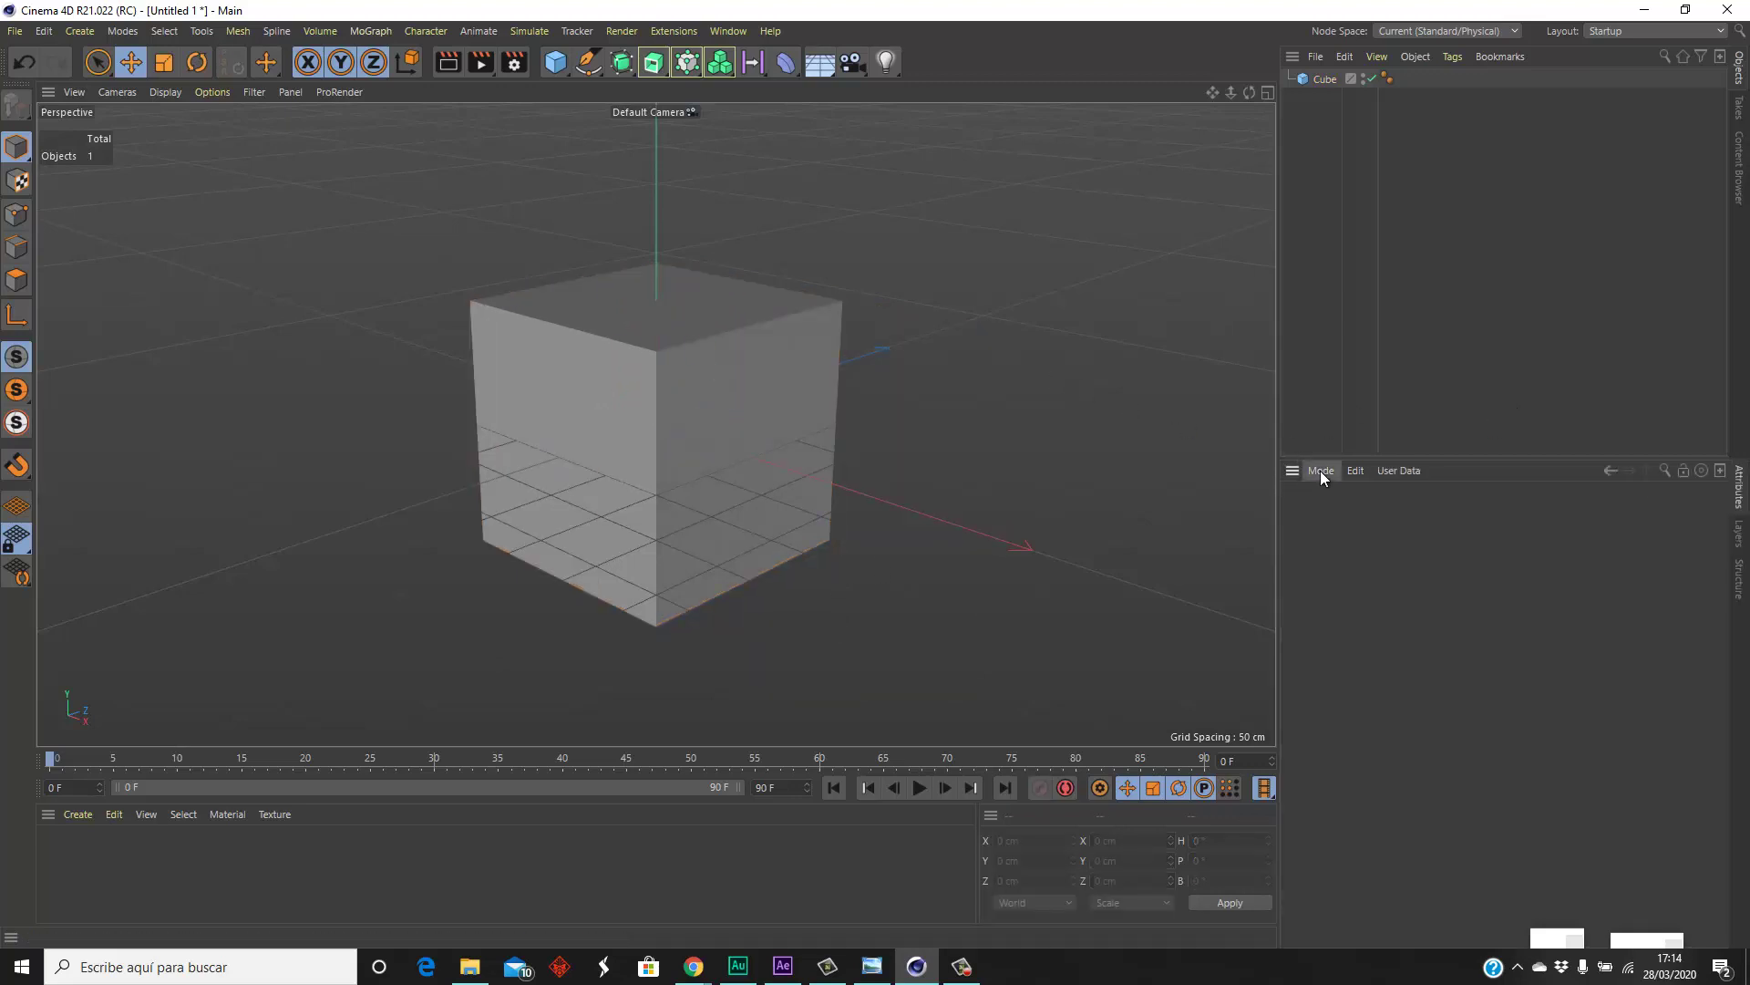
left_click(1320, 471)
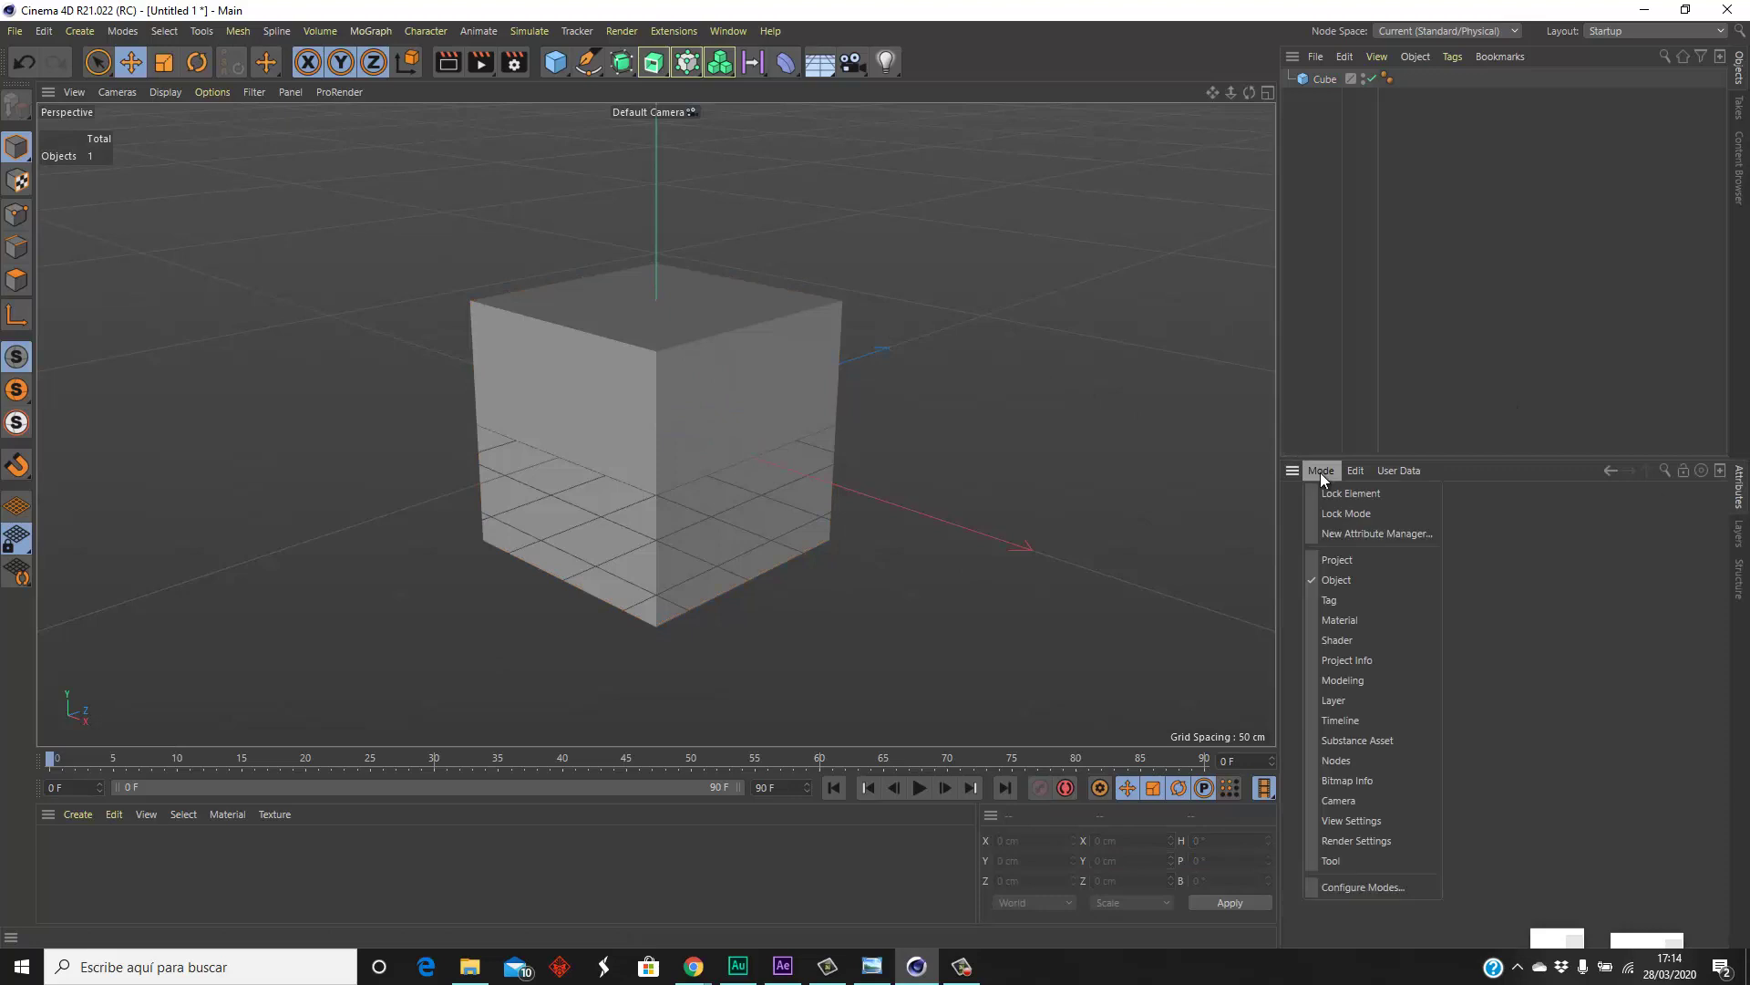
left_click(1386, 684)
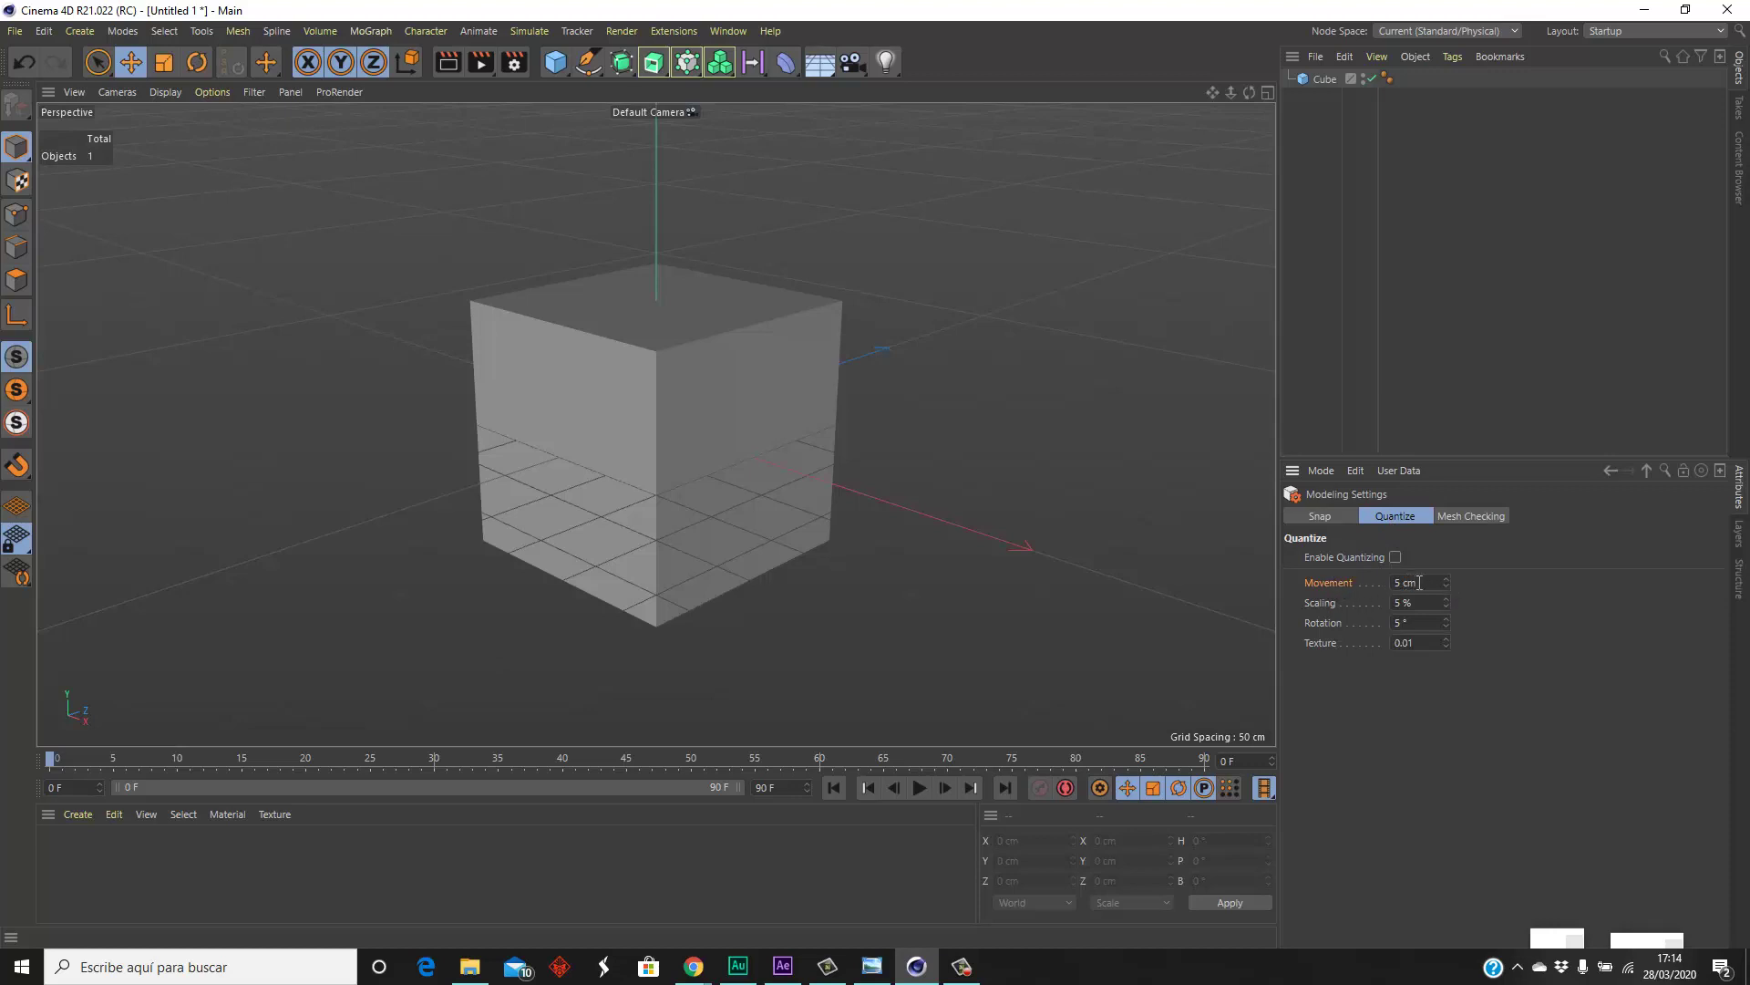
- Set the Quantize Movement step to 1 cm, then back to 5 cm, leaving Scaling unchanged
double_click(1419, 584)
type("1")
key("Return")
double_click(1425, 588)
type("5")
key("Return")
double_click(1397, 605)
key("Return")
- Select the cube and test moving it, undoing each move
left_click(712, 458)
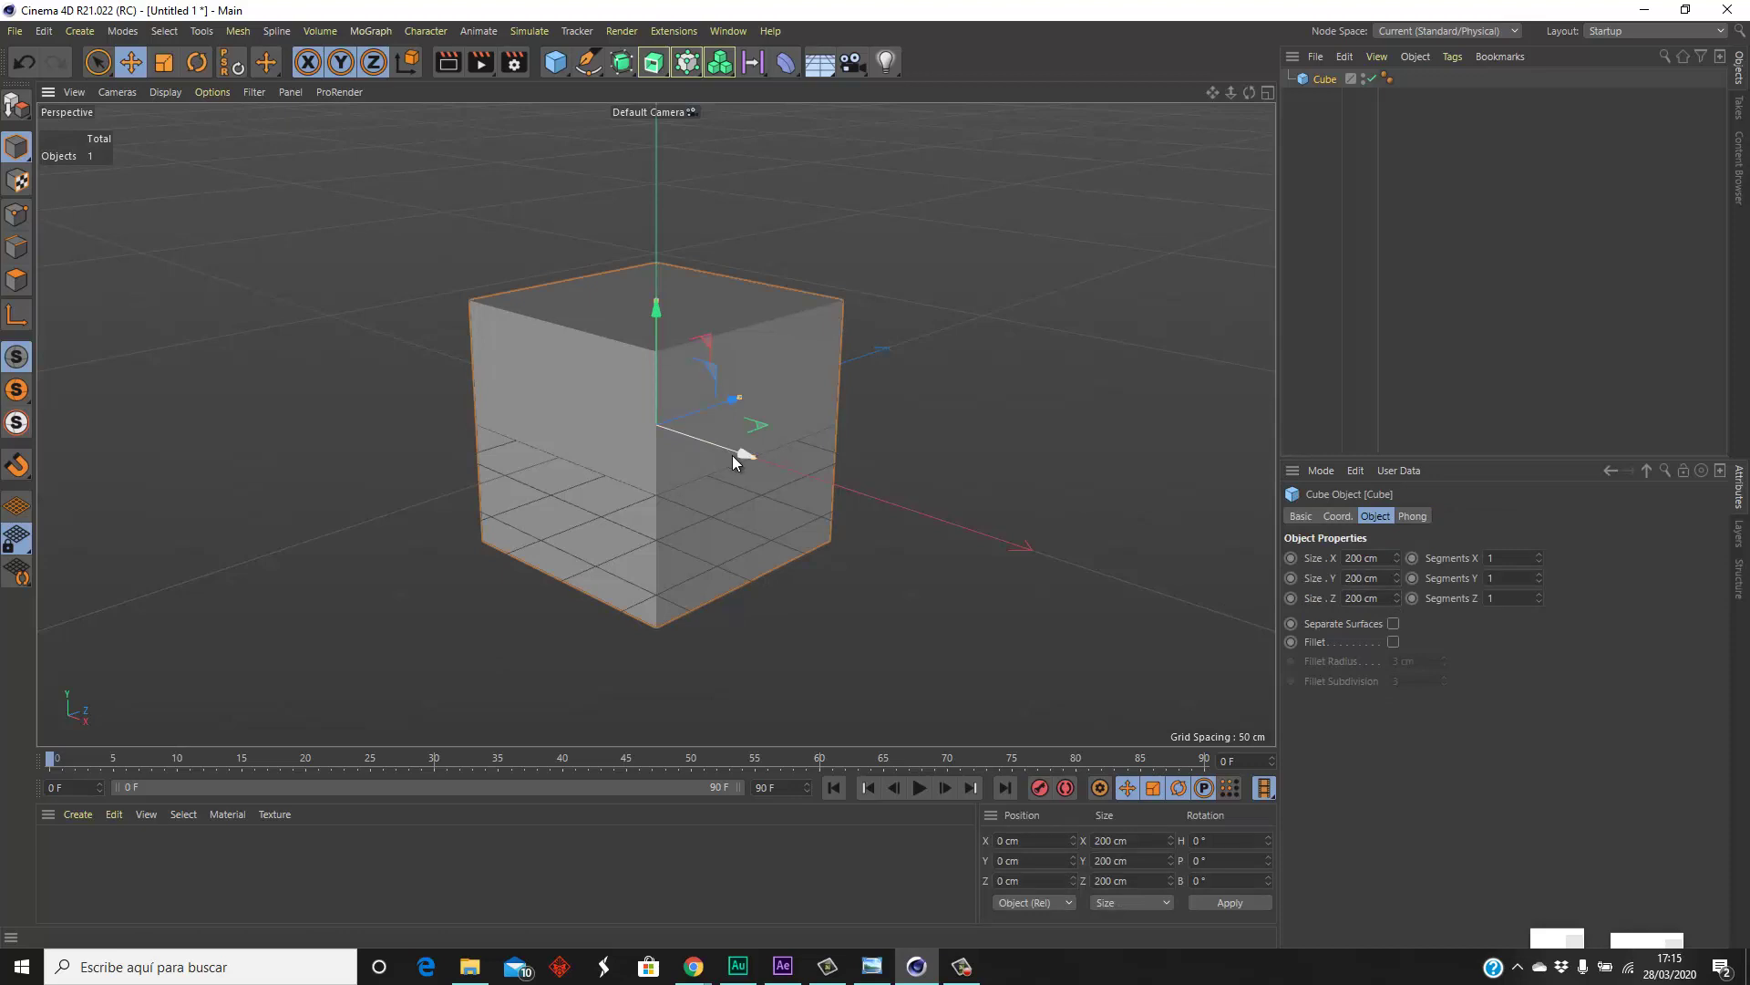
left_click(732, 457)
mouse_move(736, 456)
left_mouse_down()
mouse_move(804, 450)
mouse_move(644, 381)
mouse_move(660, 387)
left_mouse_up()
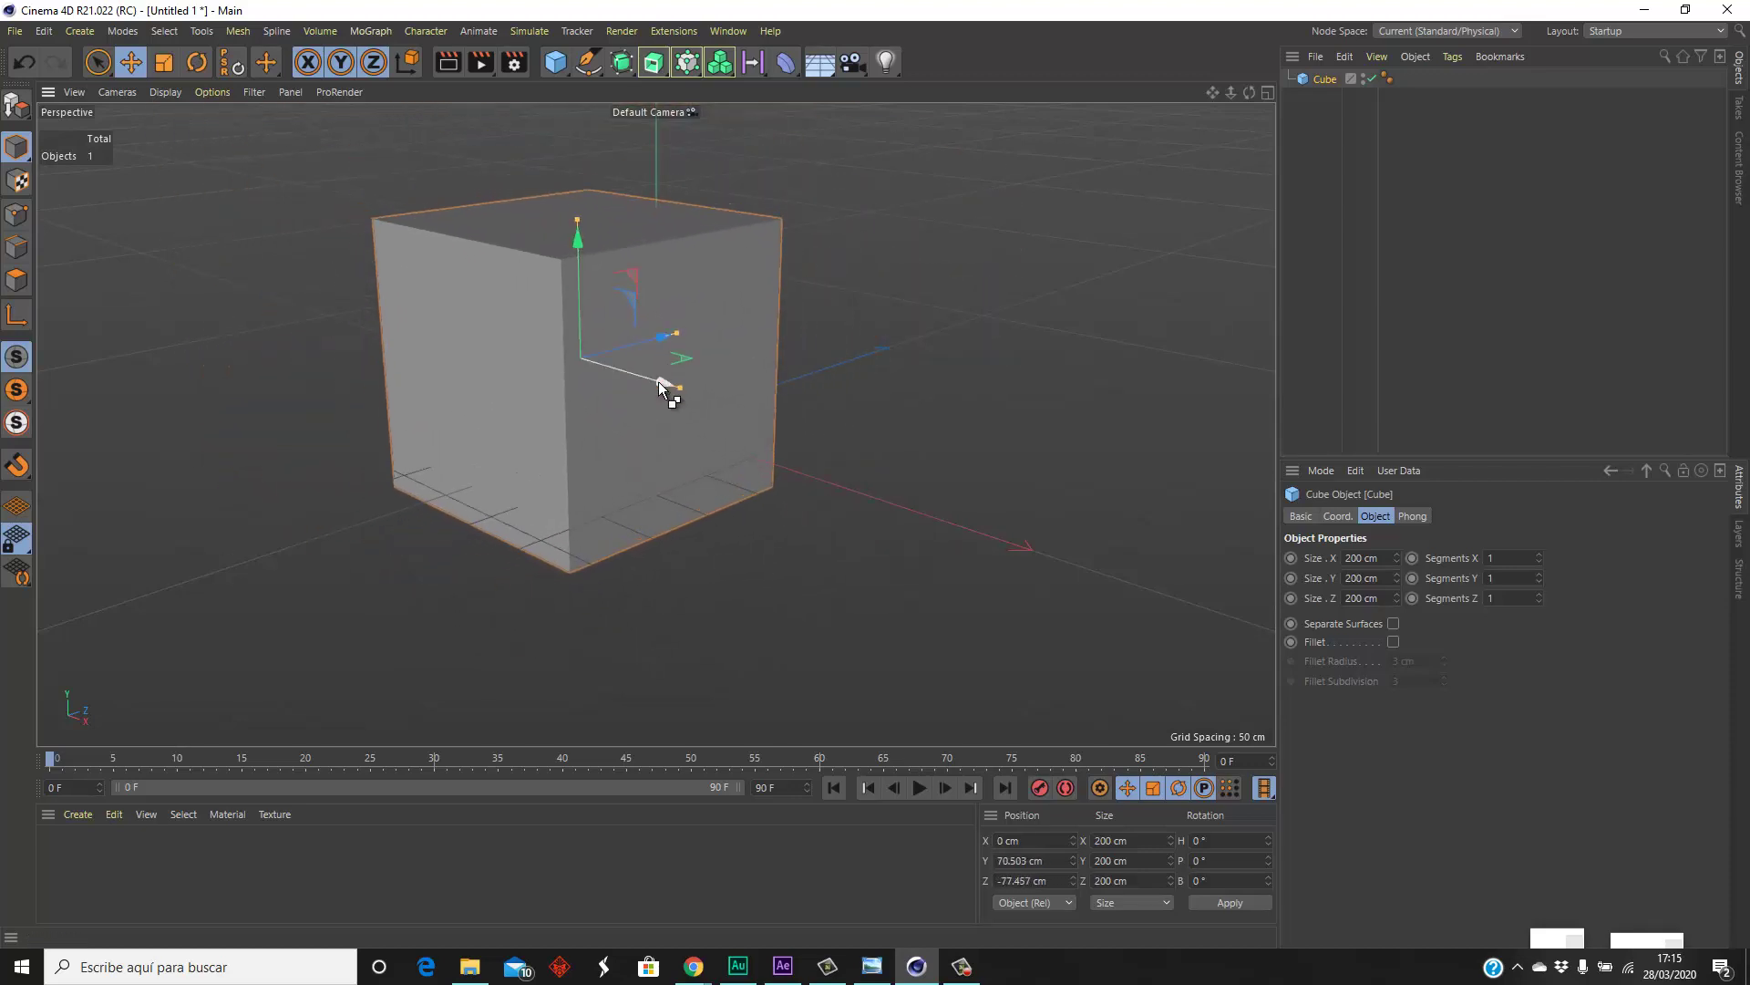
key("ctrl+z")
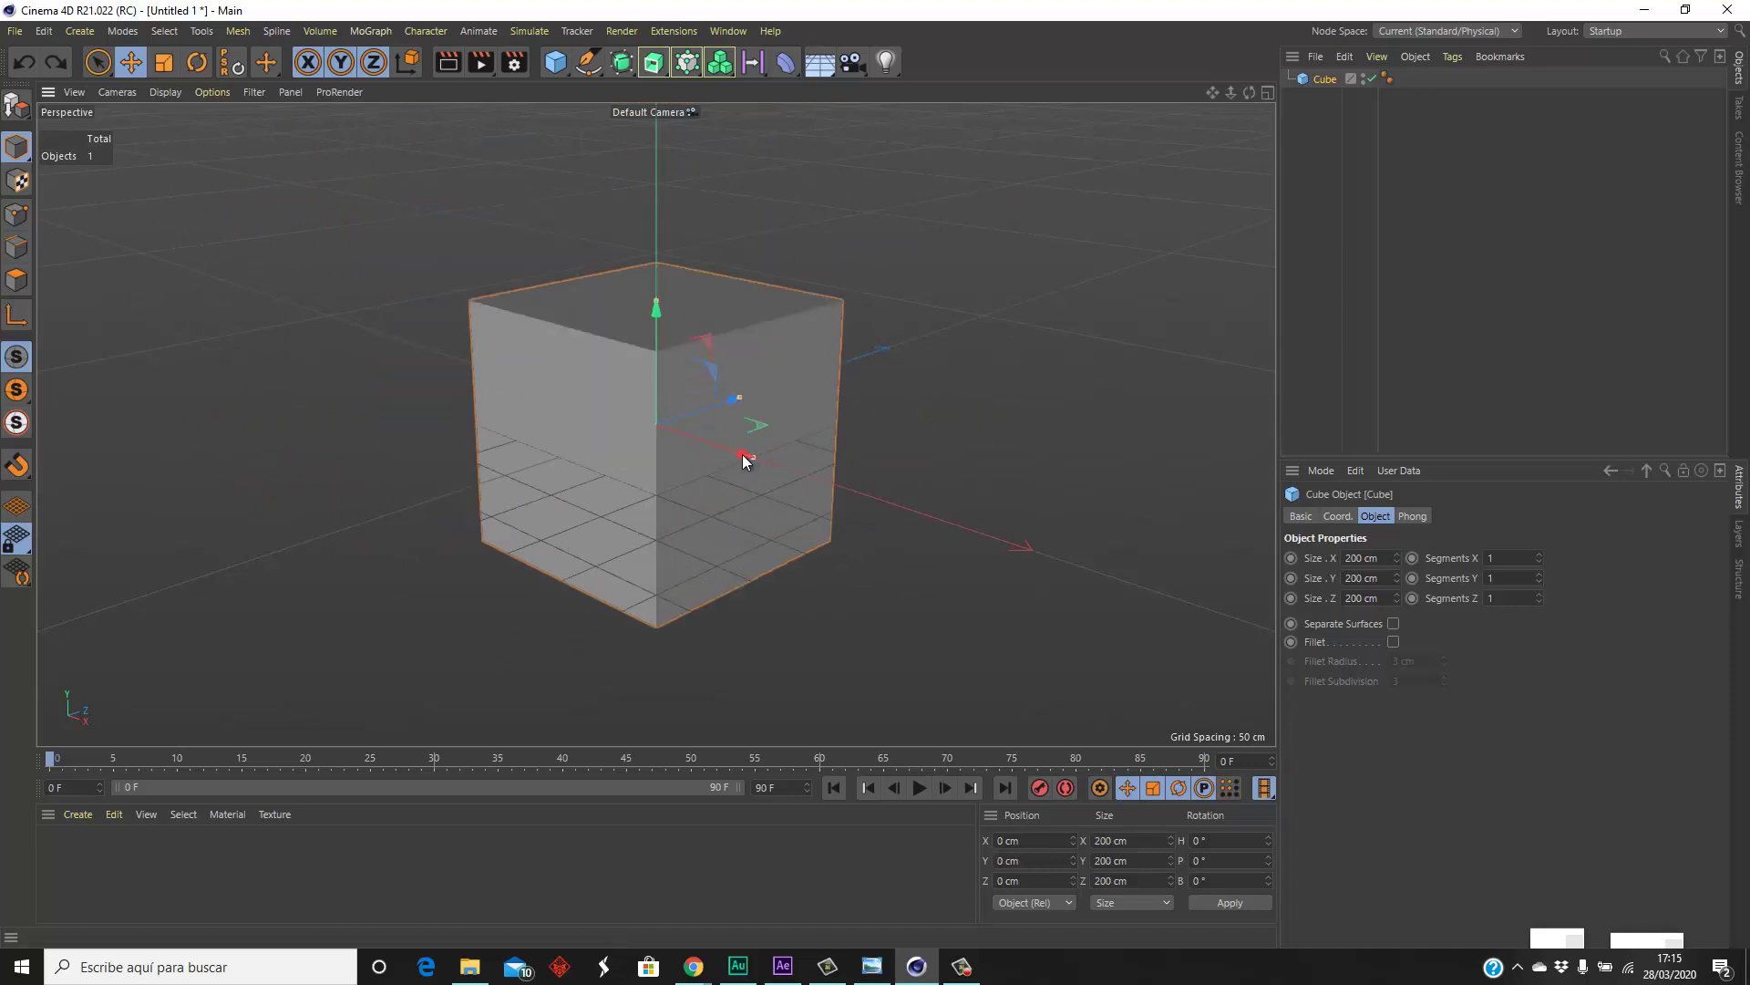
mouse_move(724, 451)
left_mouse_down()
mouse_move(890, 502)
mouse_move(691, 421)
mouse_move(481, 376)
mouse_move(764, 474)
left_mouse_up()
key("ctrl+z")
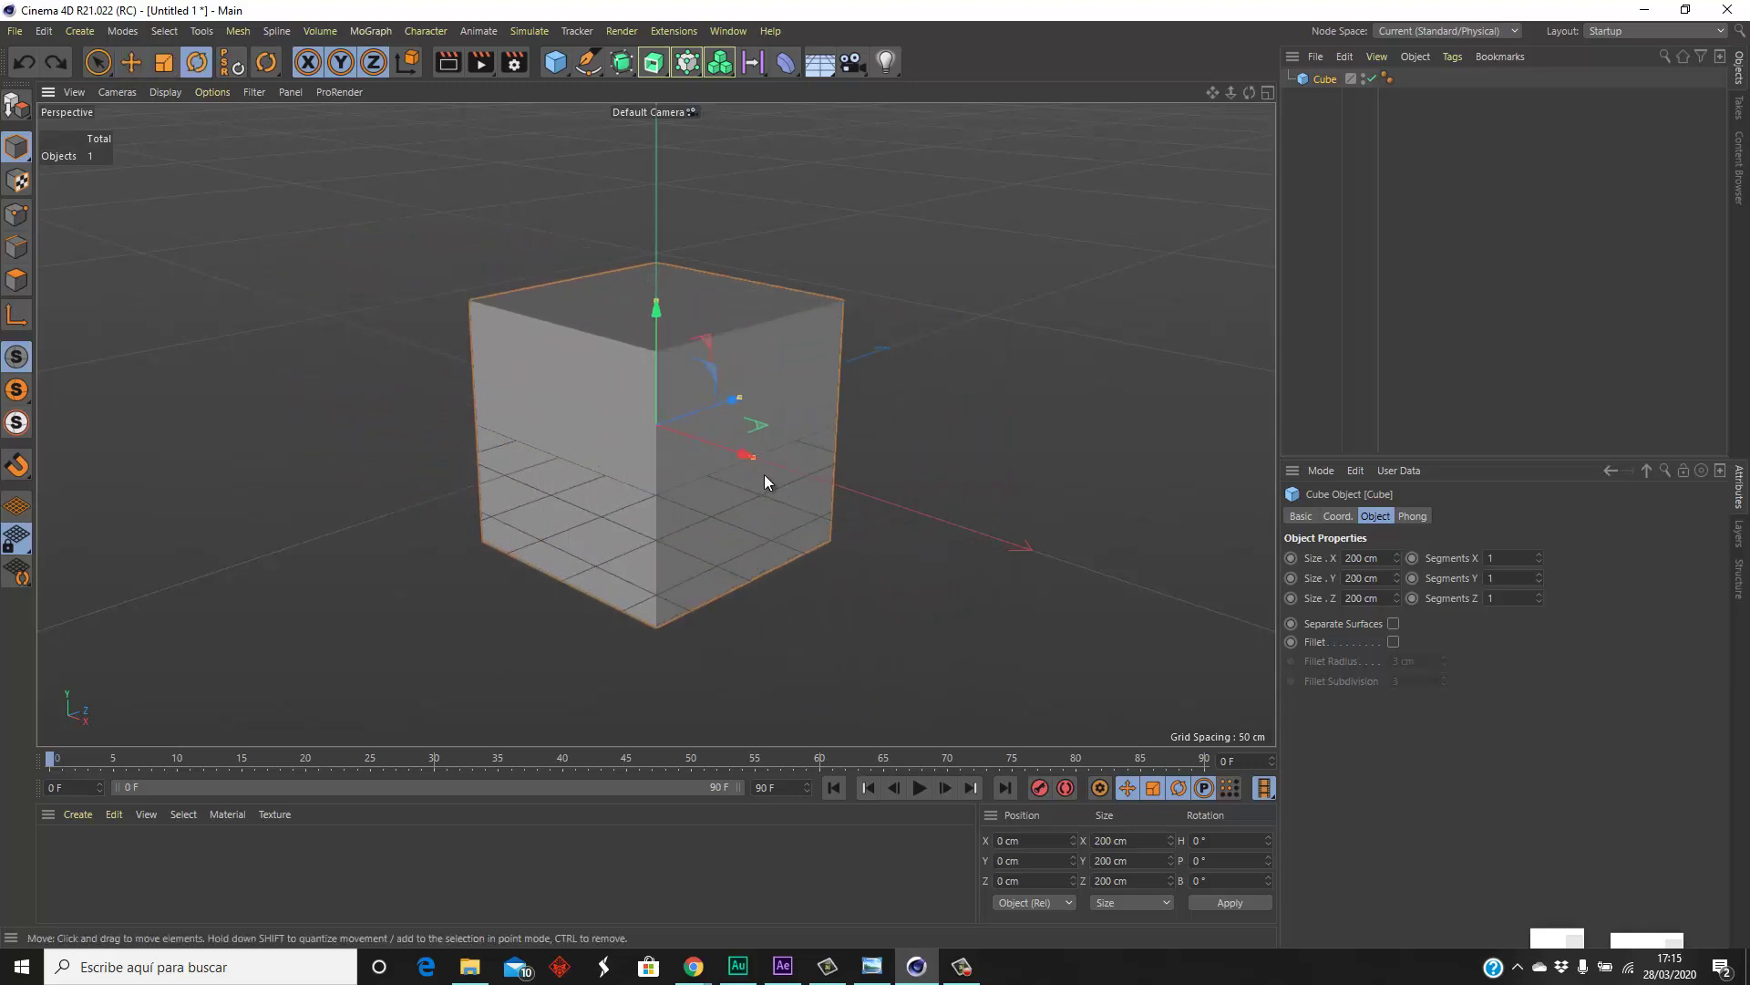
- Test rotating the cube 55° and scaling it to 400 cm, undoing each change
key("r")
mouse_move(698, 401)
left_mouse_down()
mouse_move(667, 321)
mouse_move(725, 395)
mouse_move(747, 499)
left_mouse_up()
key("ctrl+z")
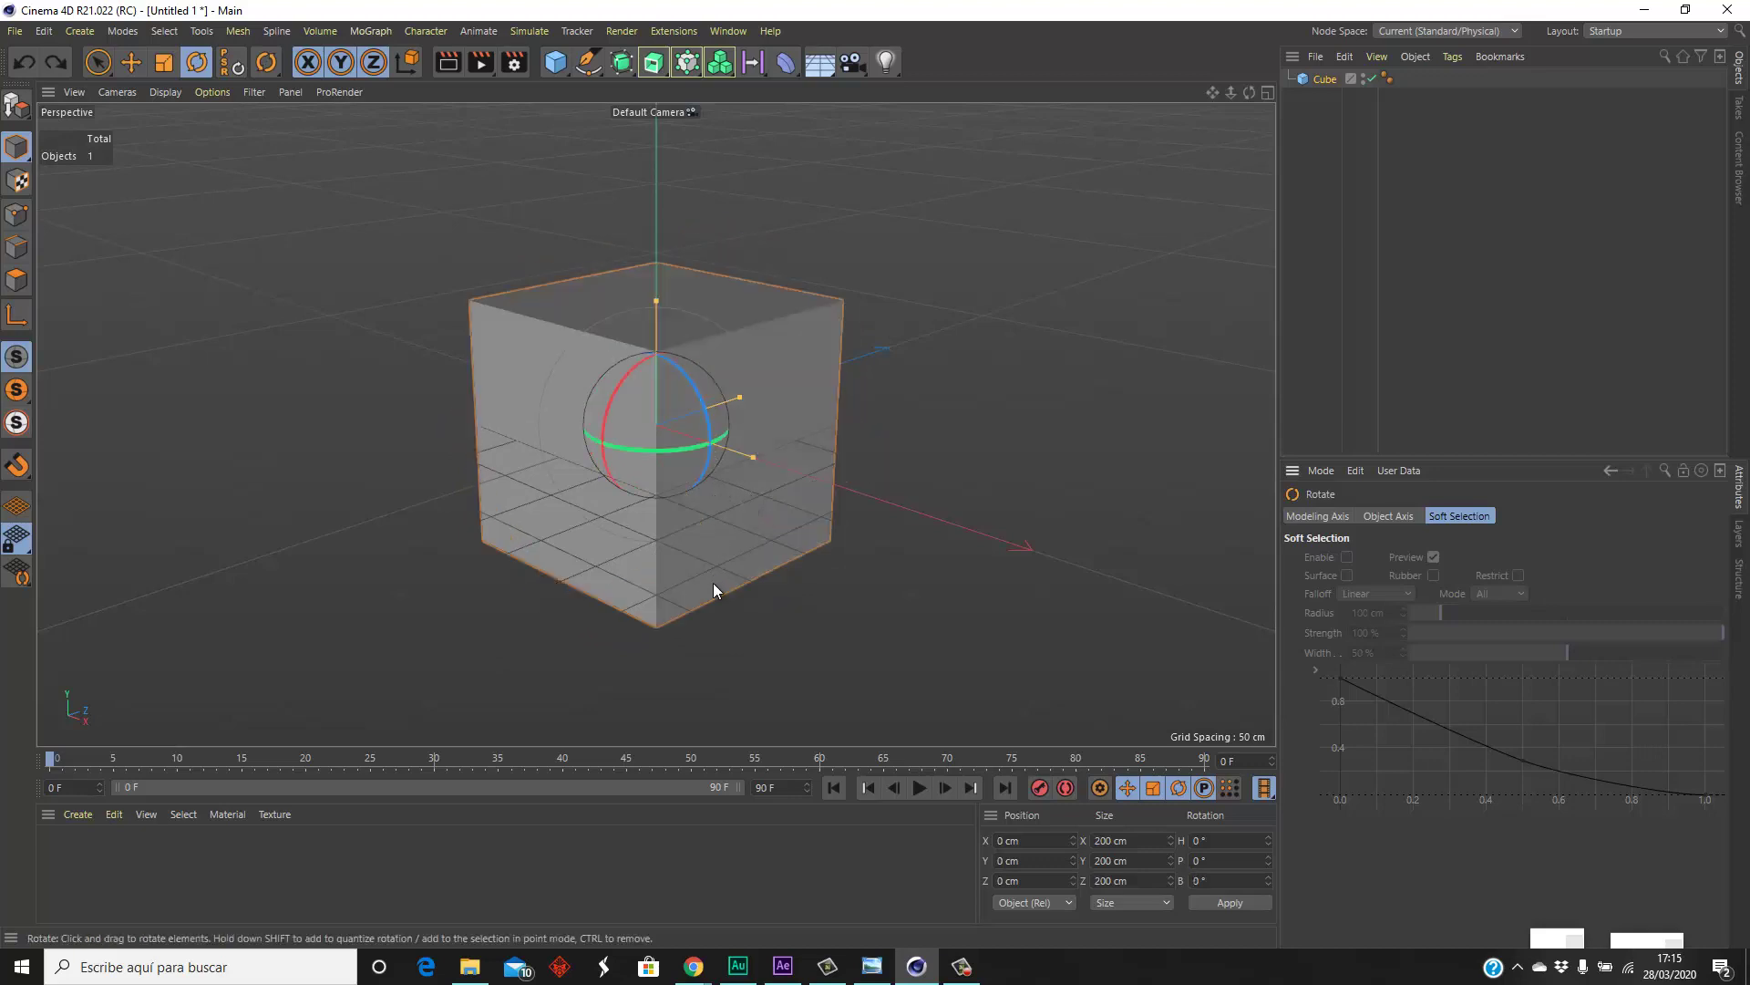
key("t")
mouse_move(691, 626)
left_mouse_down()
mouse_move(895, 557)
mouse_move(882, 472)
left_mouse_up()
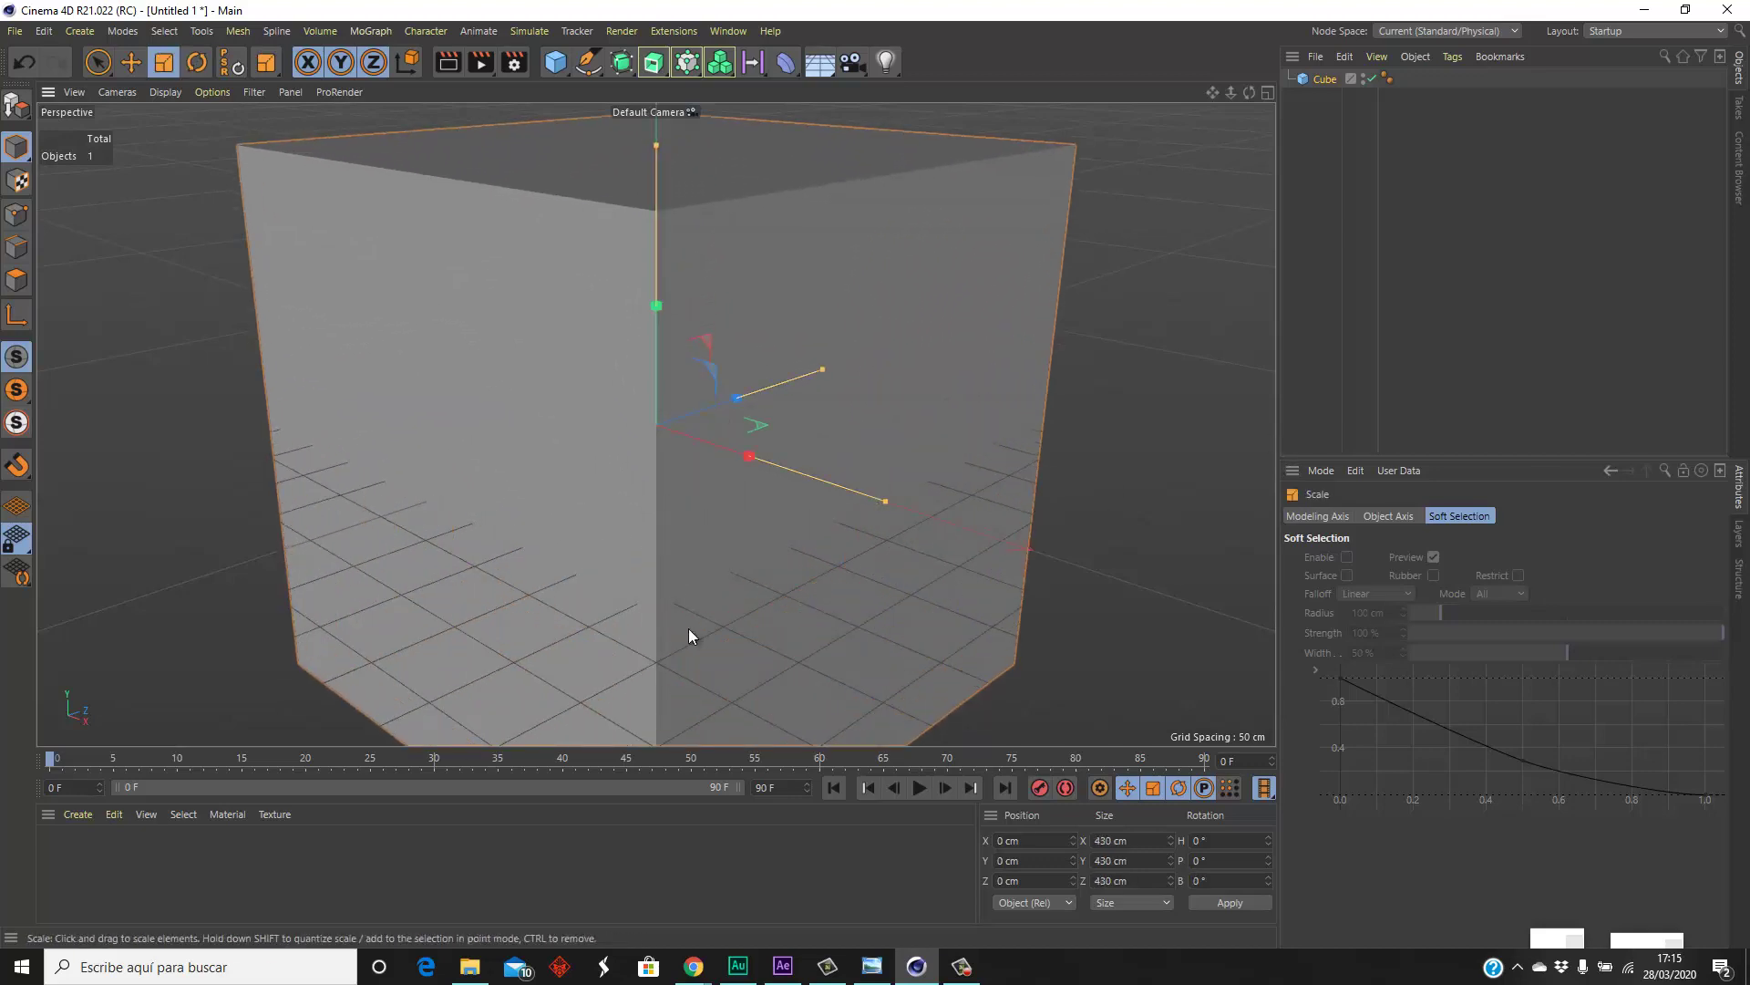
key("ctrl+z")
- Return to the Move tool, move the cube 180 cm along X, and undo it
key("e")
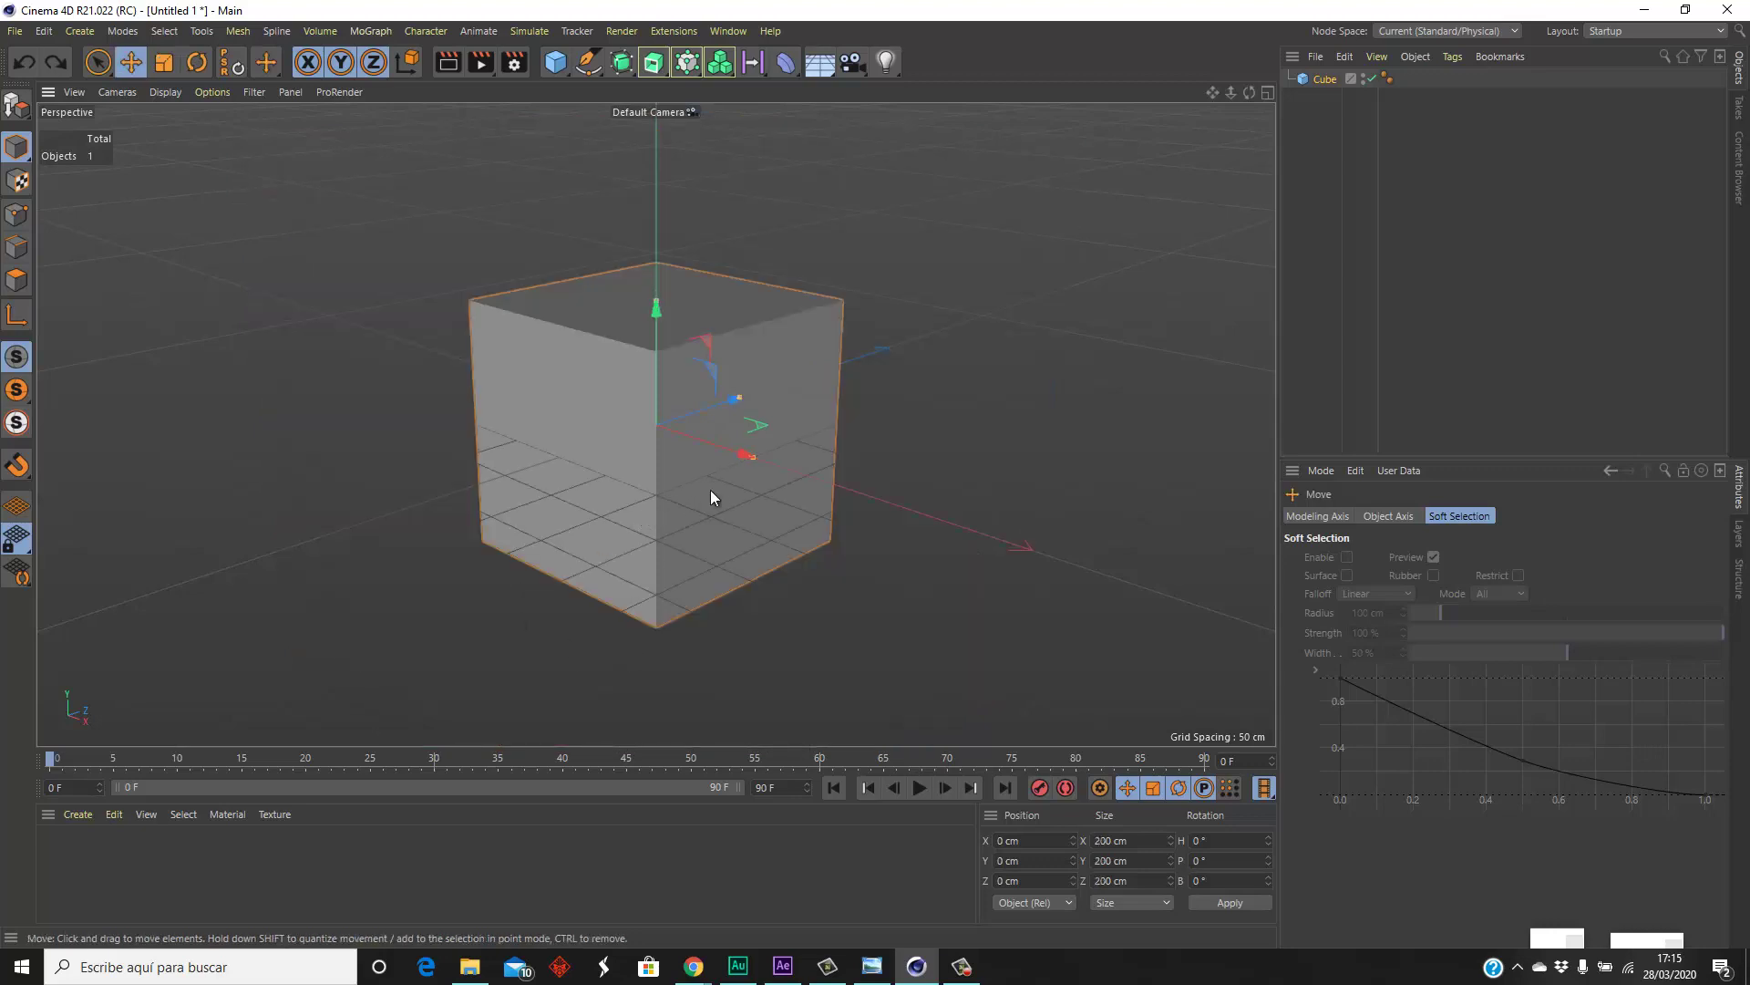
scroll(644, 578, "down", 2)
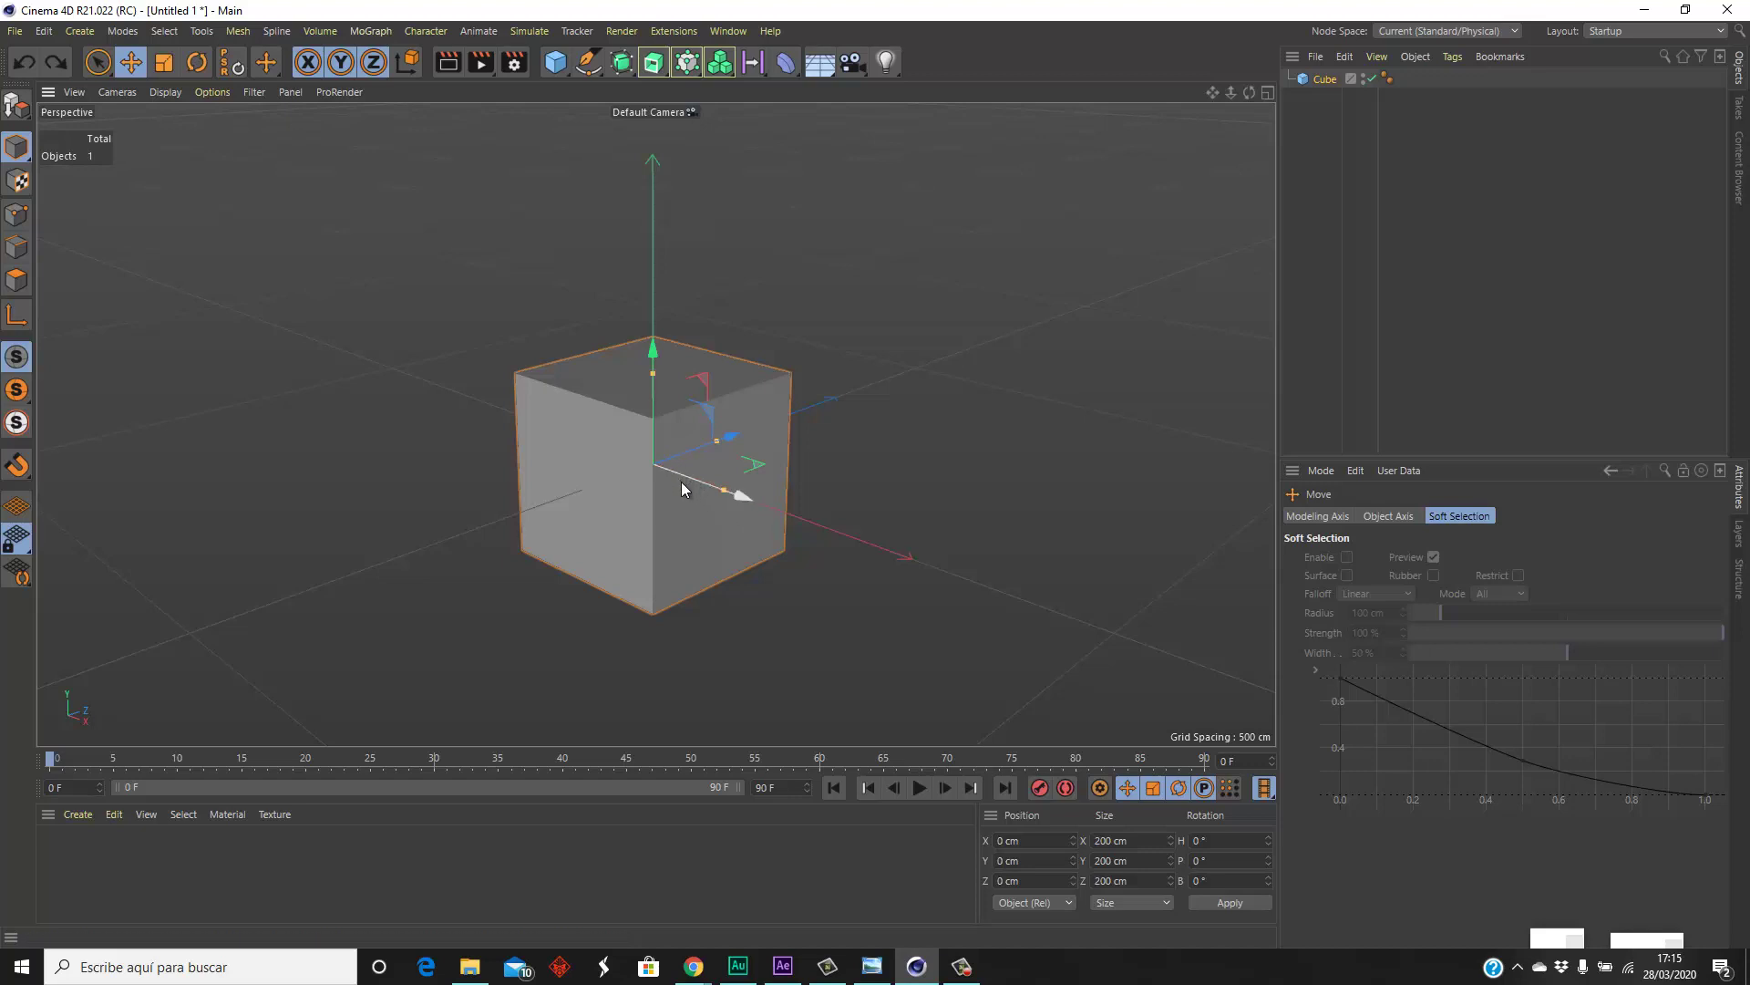
left_click_drag(682, 483, 829, 520)
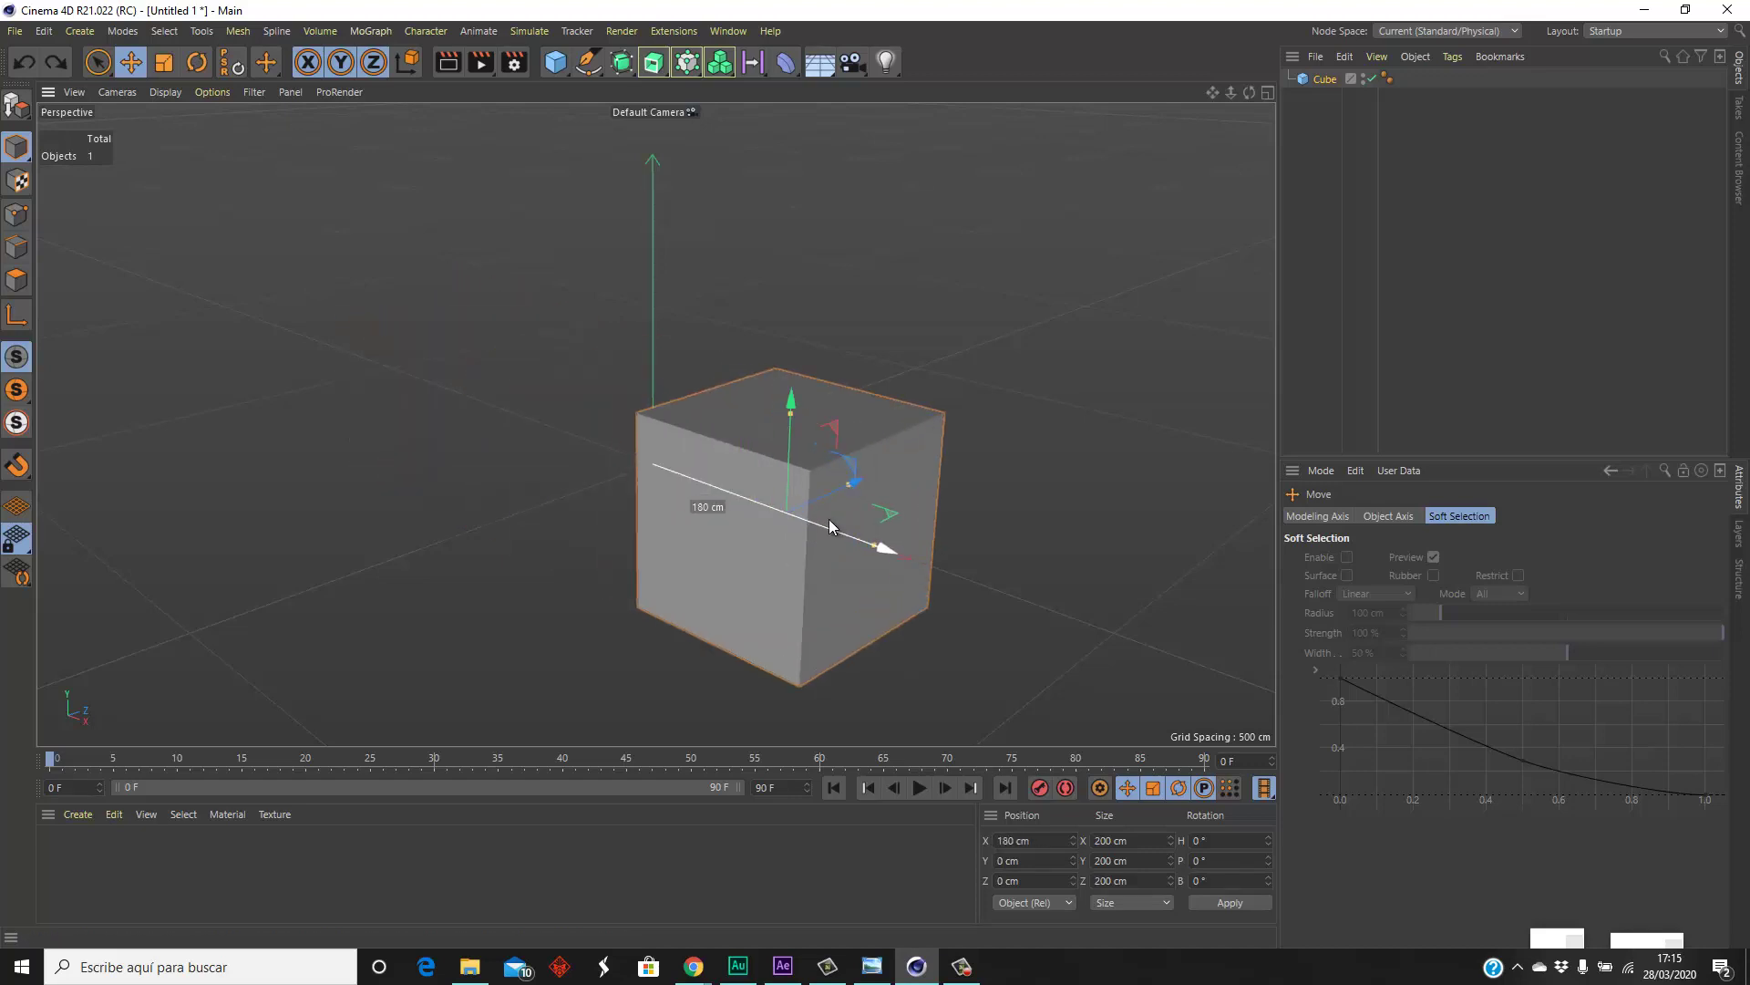
key("ctrl+z")
- Ctrl-drag duplicate cubes along X, then delete the cubes to empty the scene
left_click_drag(709, 494, 500, 391, "ctrl")
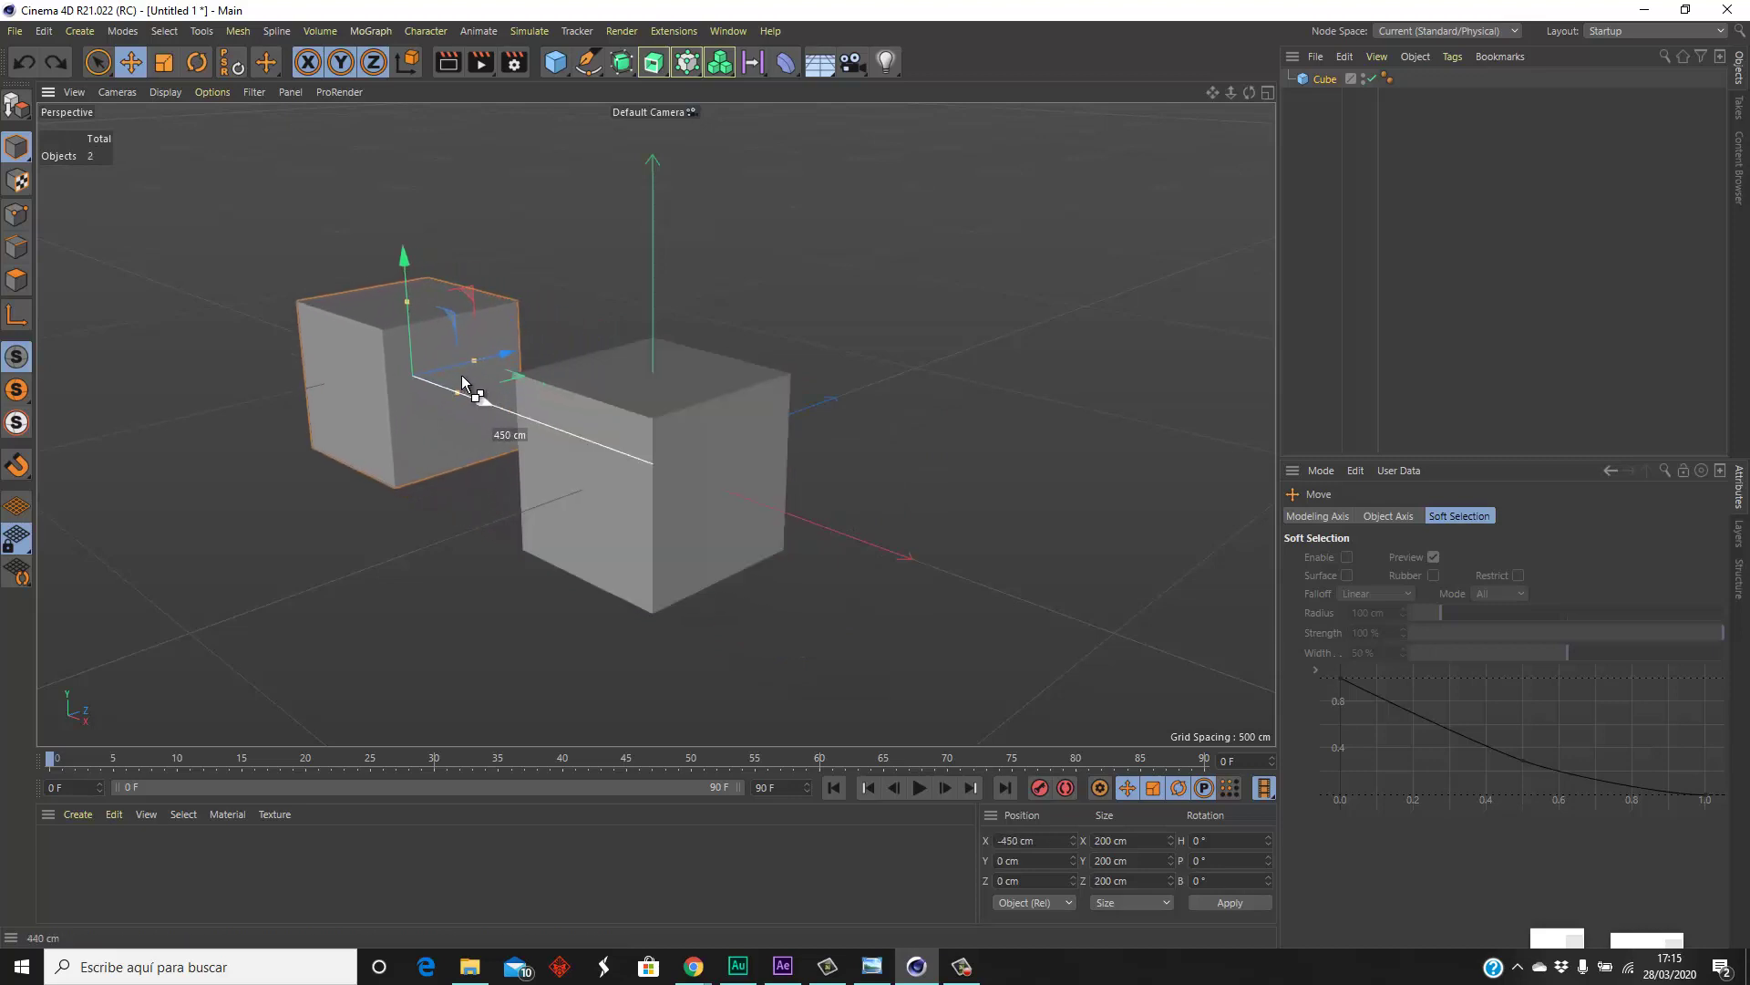
left_click_drag(499, 390, 446, 406, "ctrl")
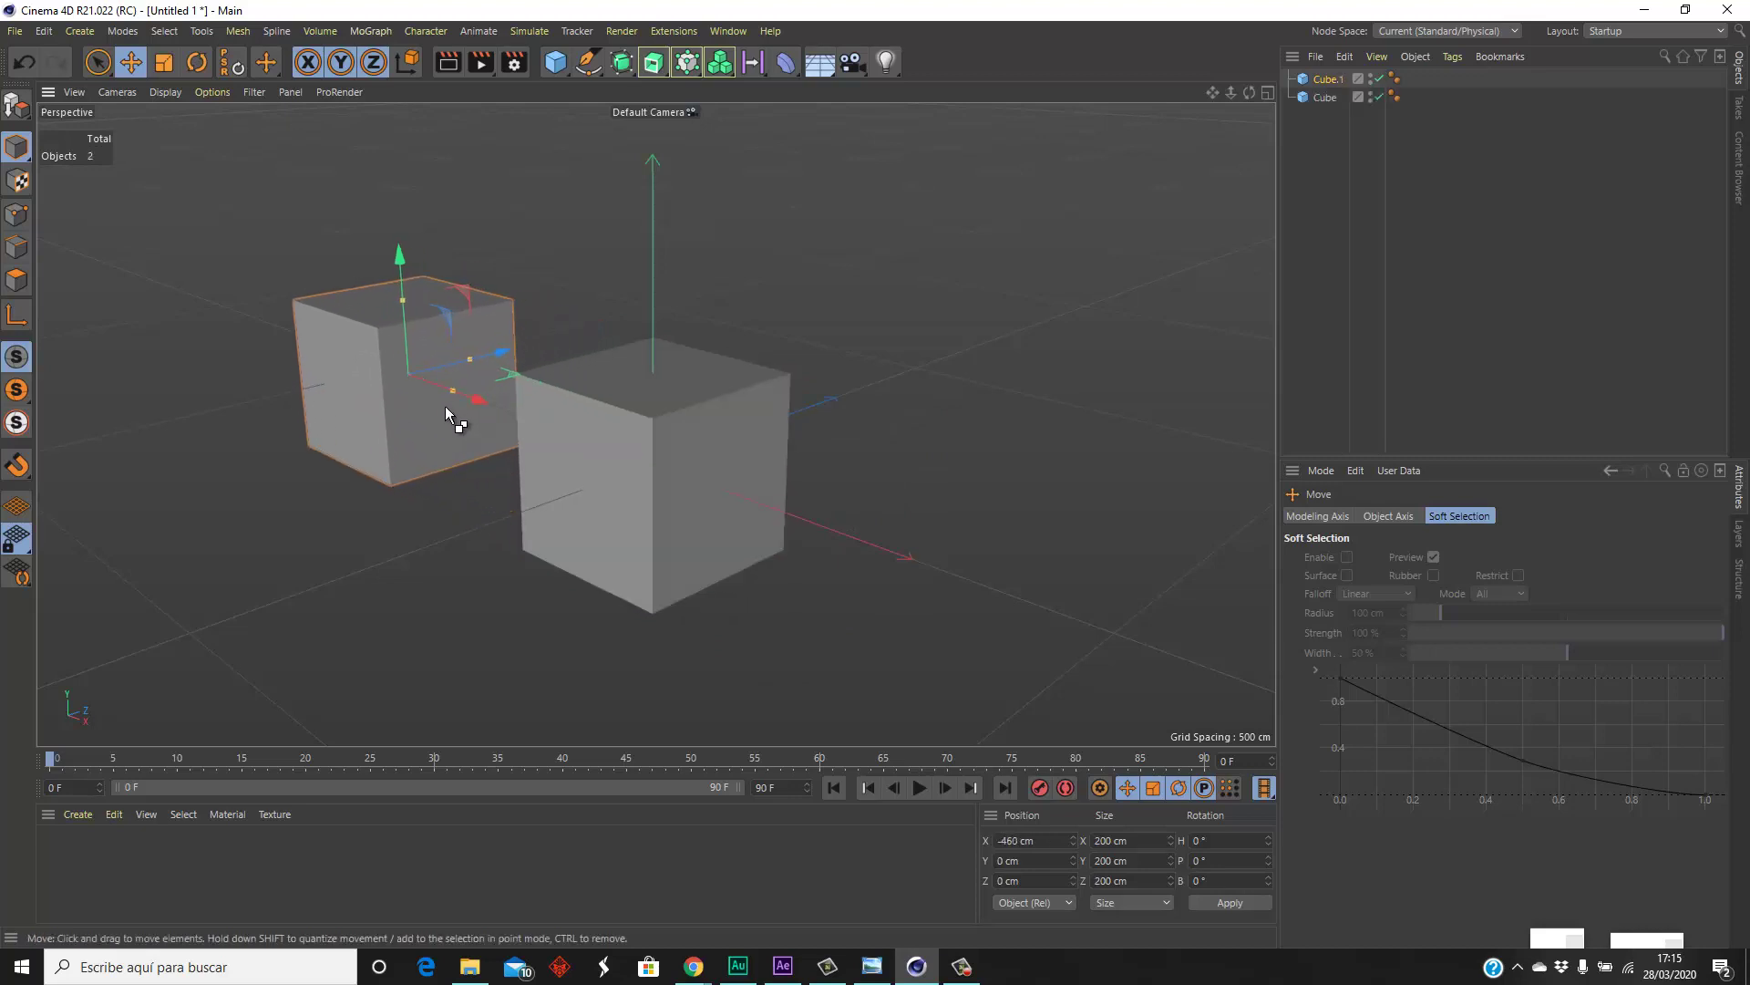
key("ctrl+z")
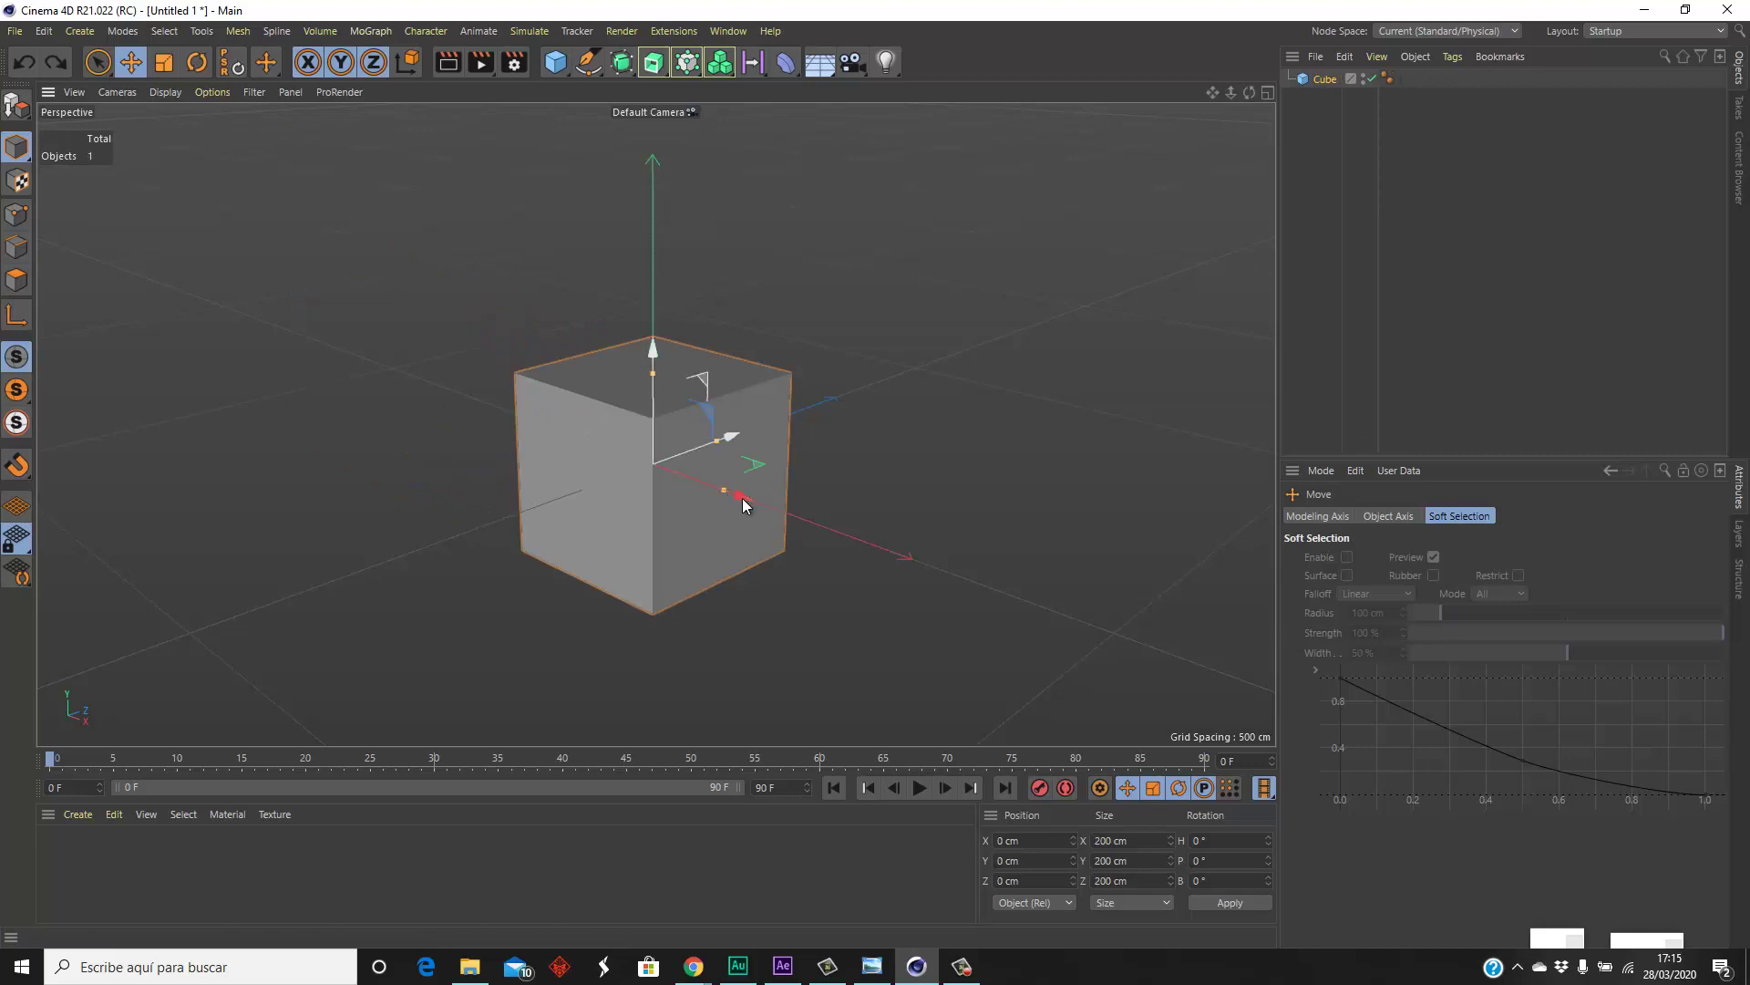
mouse_move(742, 498)
left_mouse_down()
mouse_move(512, 426)
mouse_move(687, 484)
mouse_move(400, 369)
mouse_move(343, 381)
mouse_move(479, 510)
left_mouse_up()
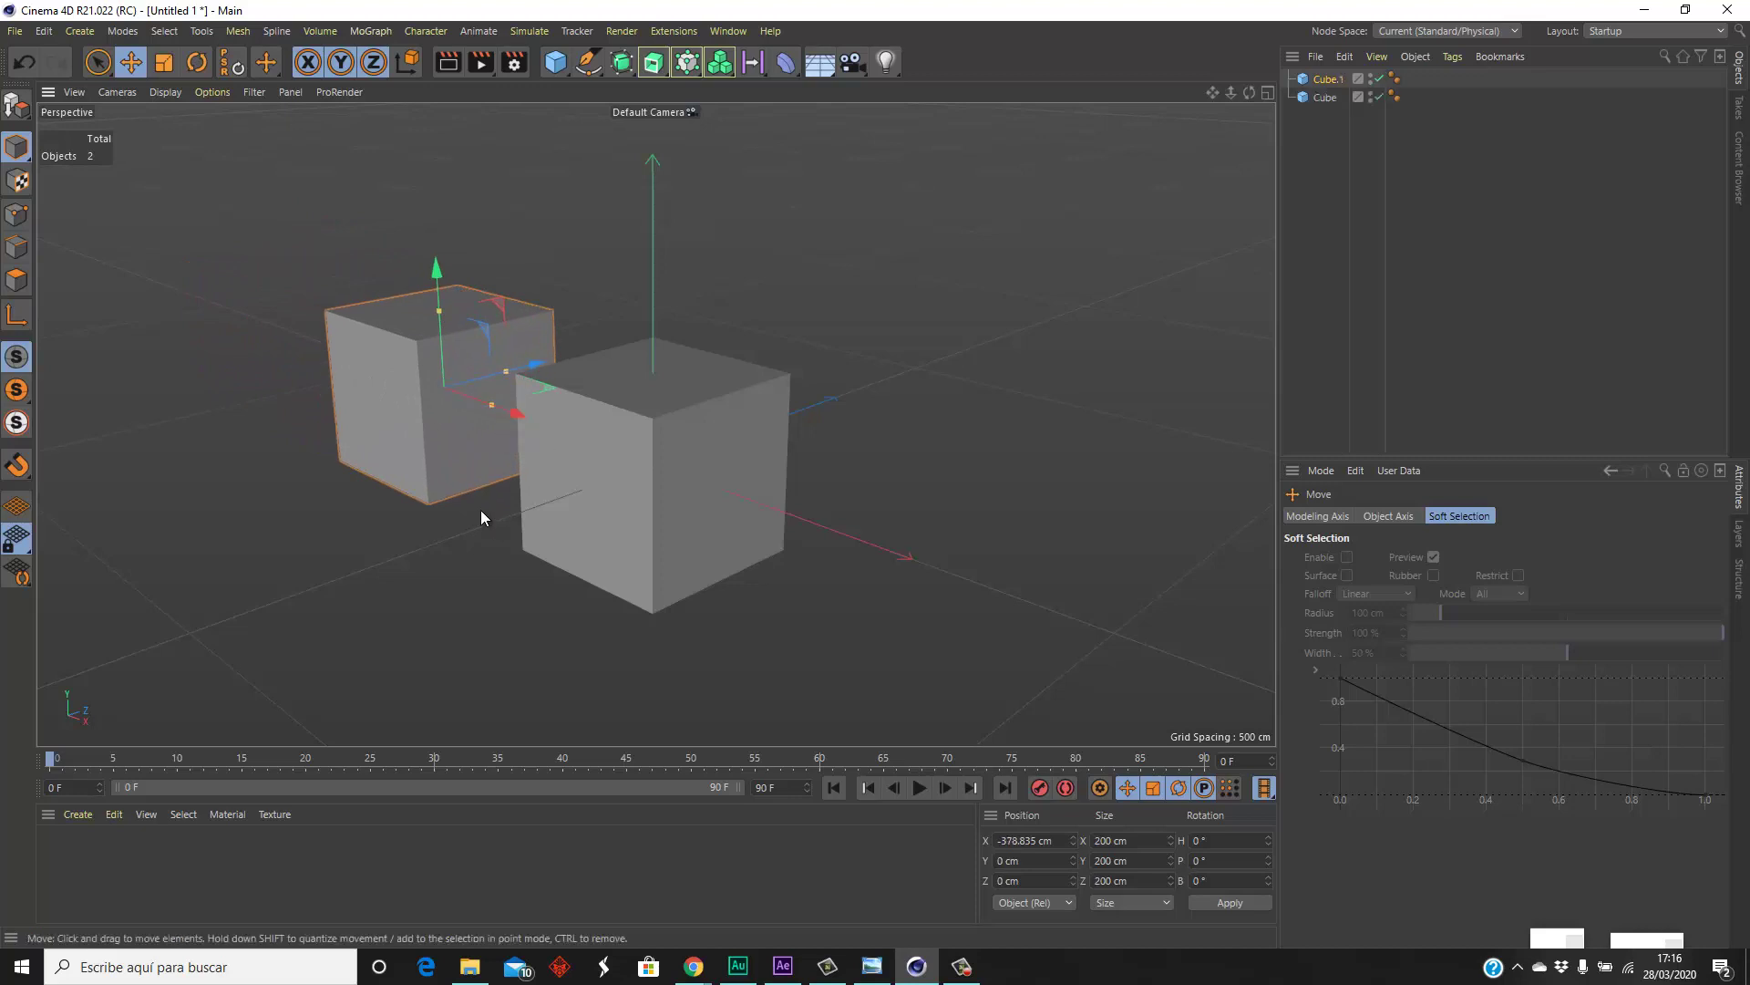
key("Delete")
key("Delete")
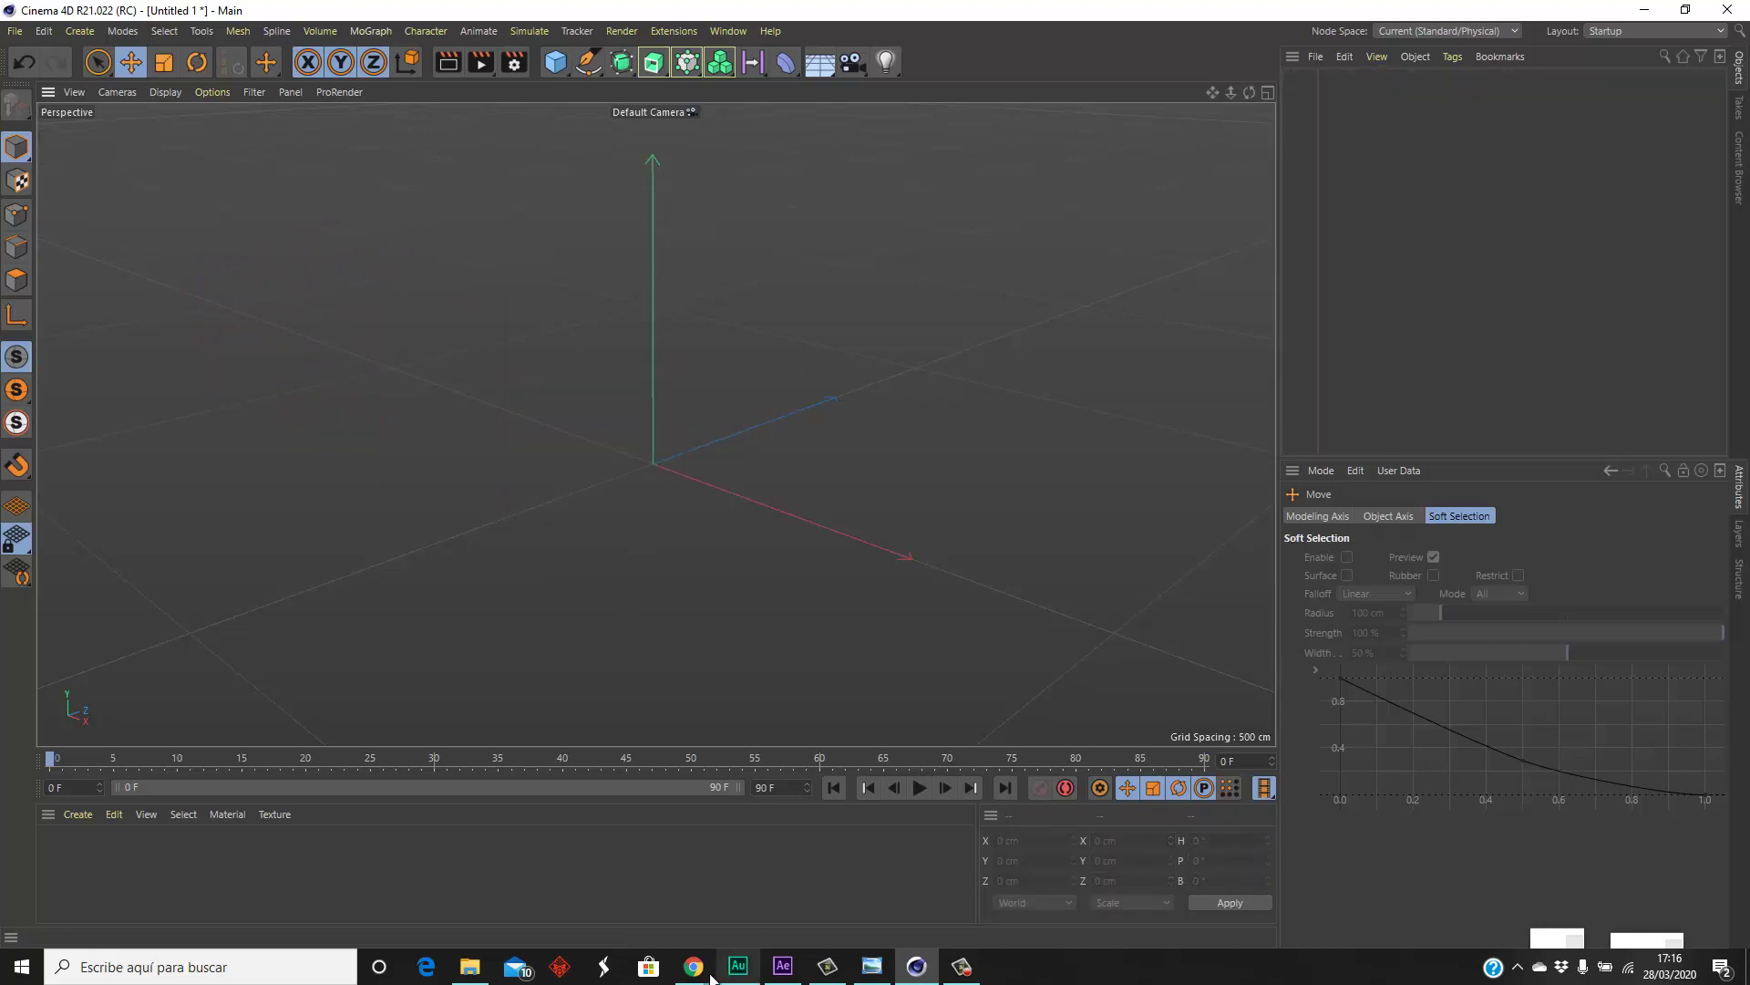
- Show the ORGANIZACIÓN NULOS Y CAPAS title card in After Effects, then return to Cinema 4D
left_click(782, 966)
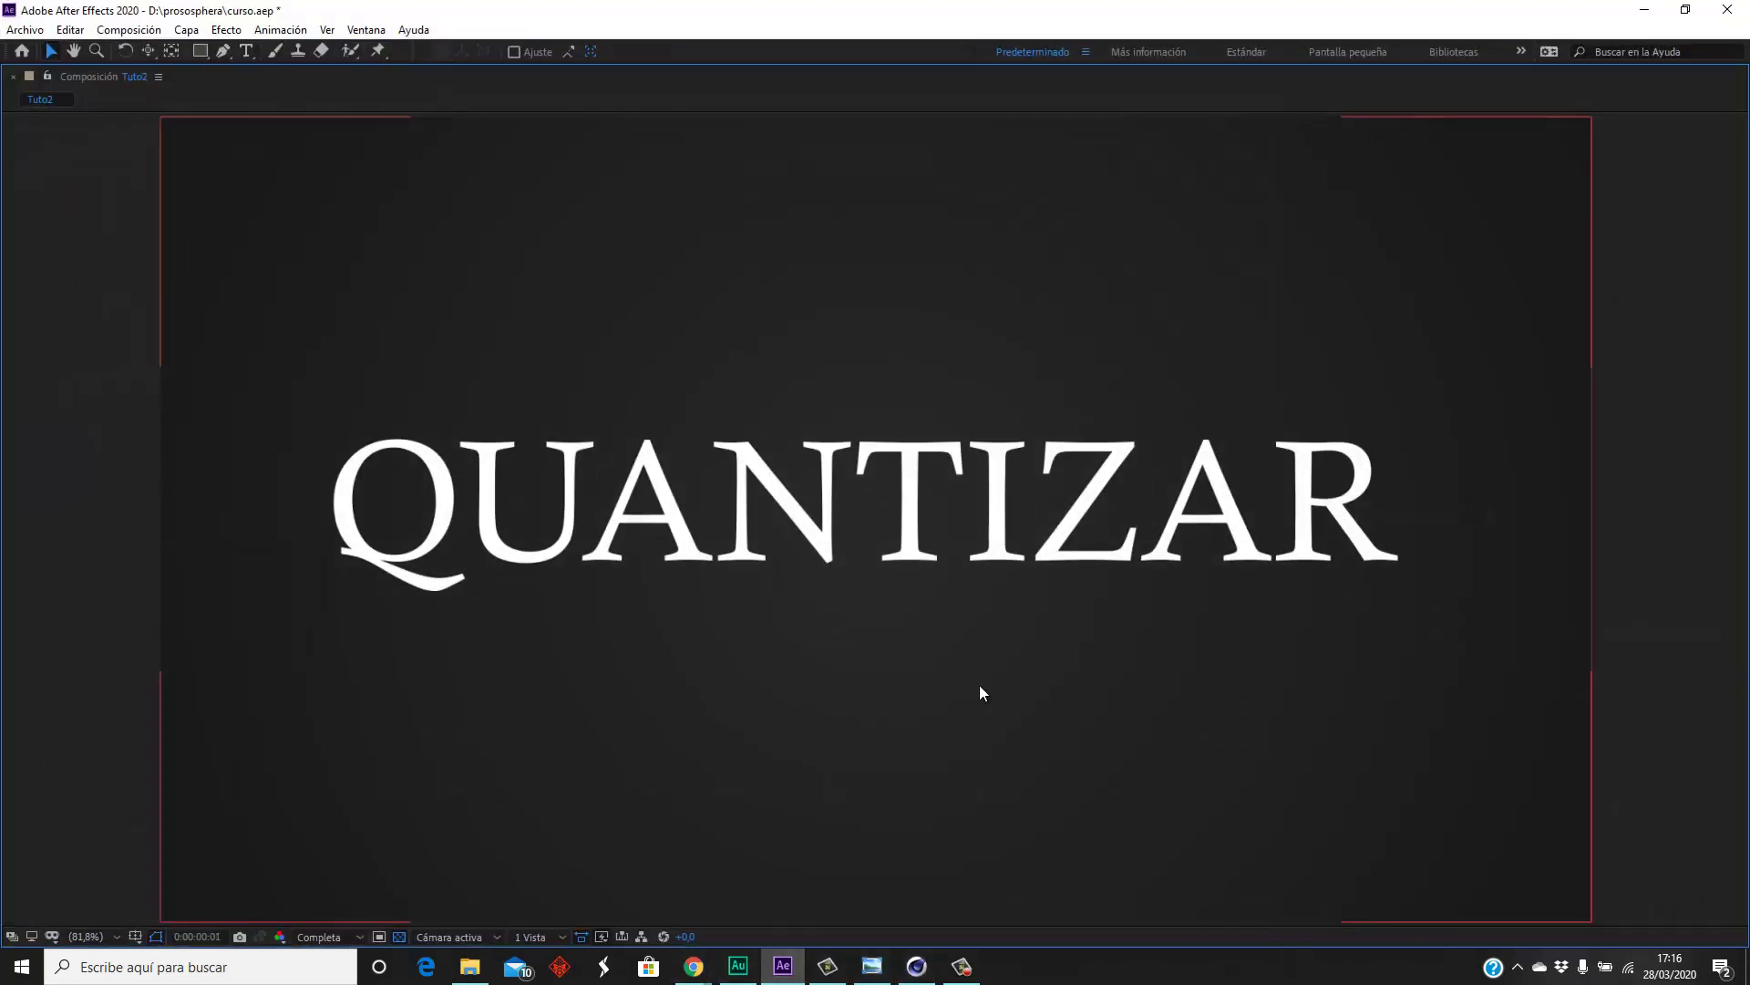
key("Page_Down")
left_click(985, 618)
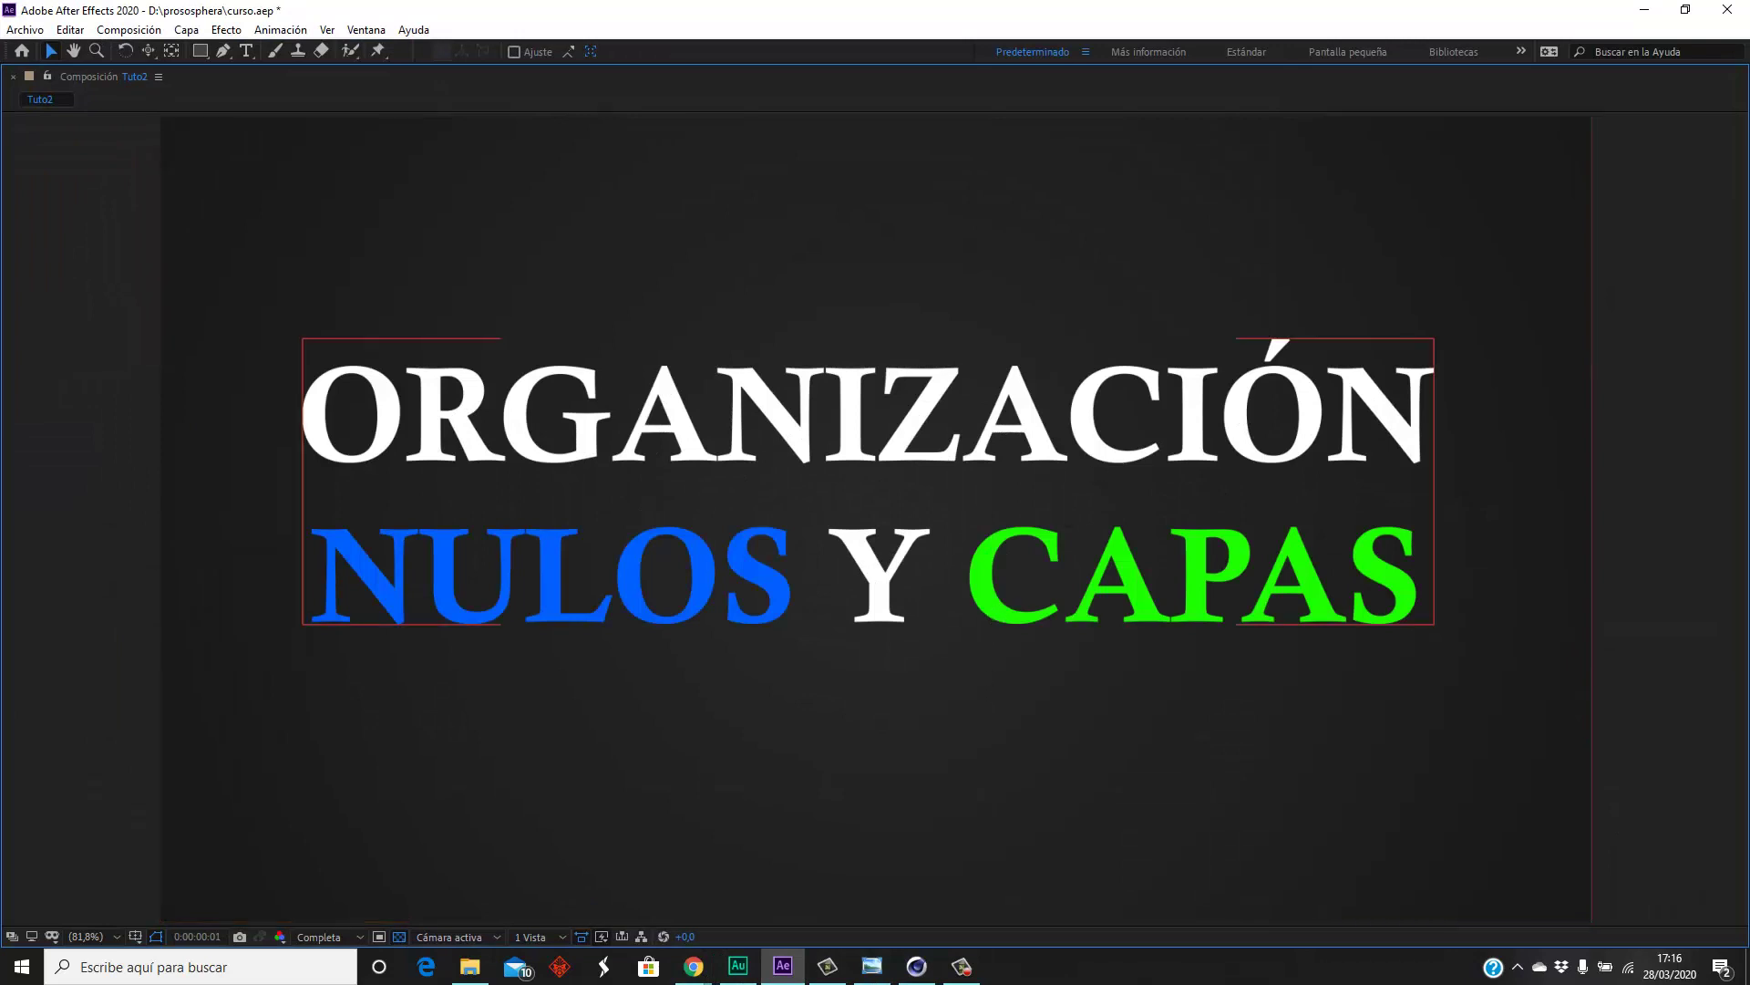
left_click(1645, 10)
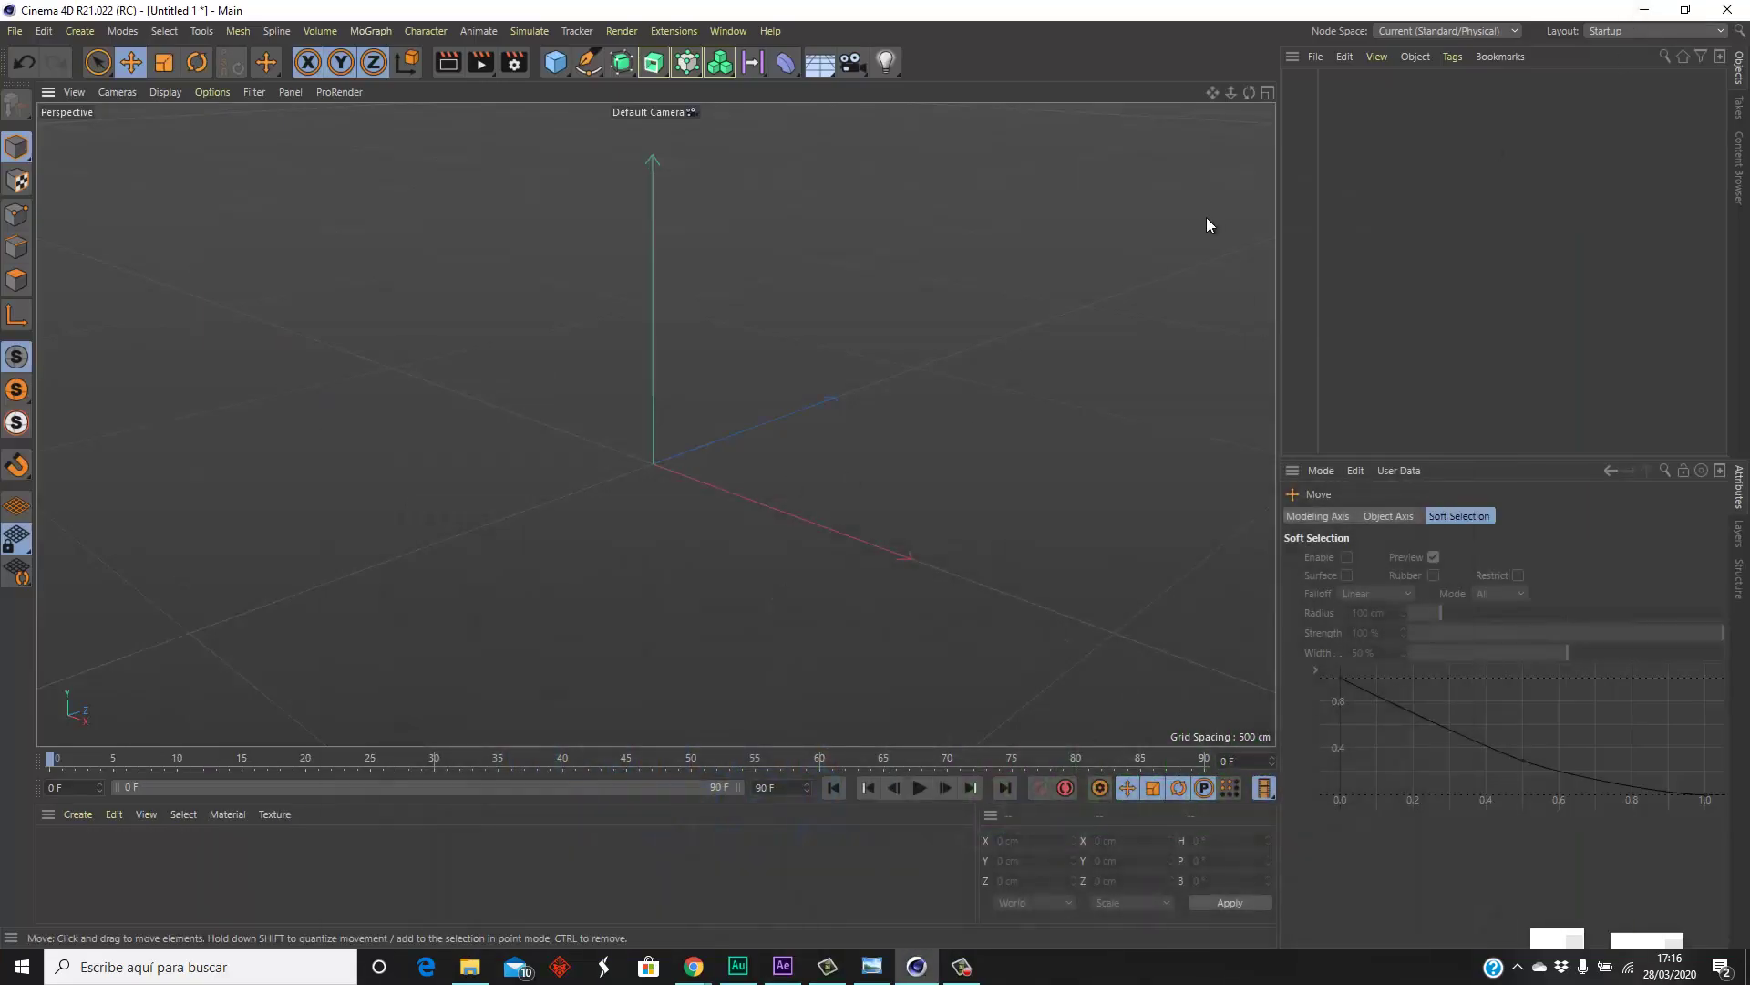
- Reset the viewport to the default camera and add a Null object at the origin
left_click(77, 93)
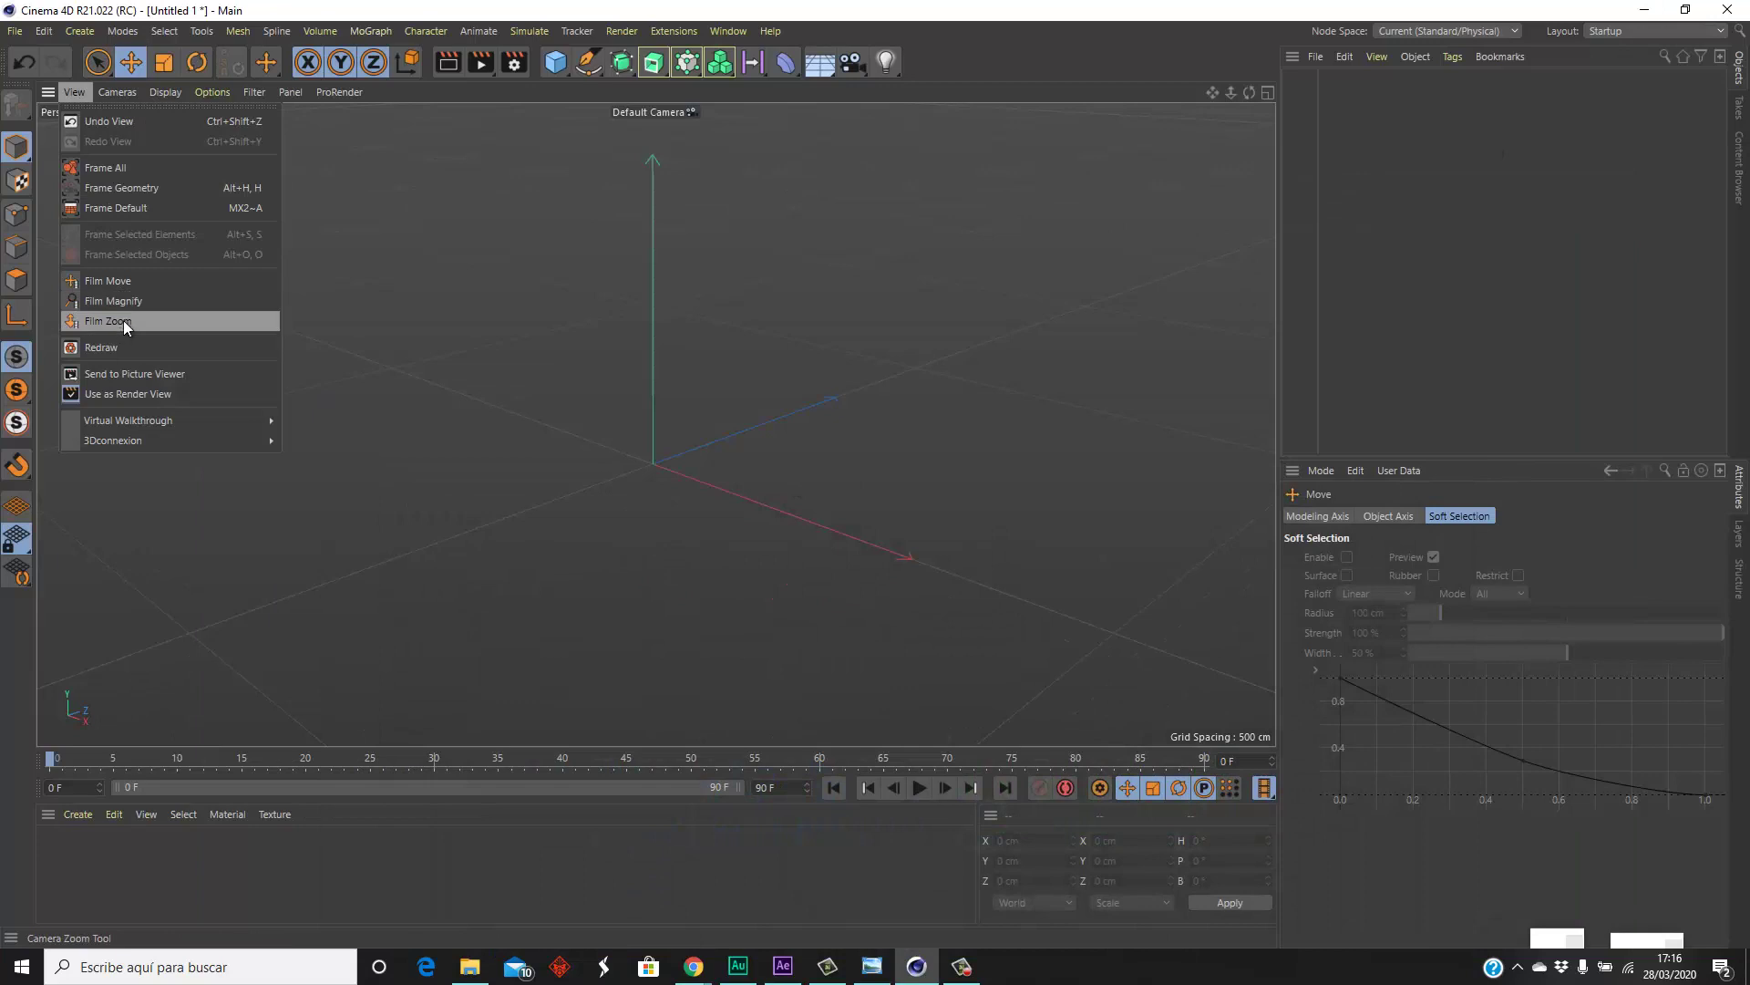
left_click(124, 209)
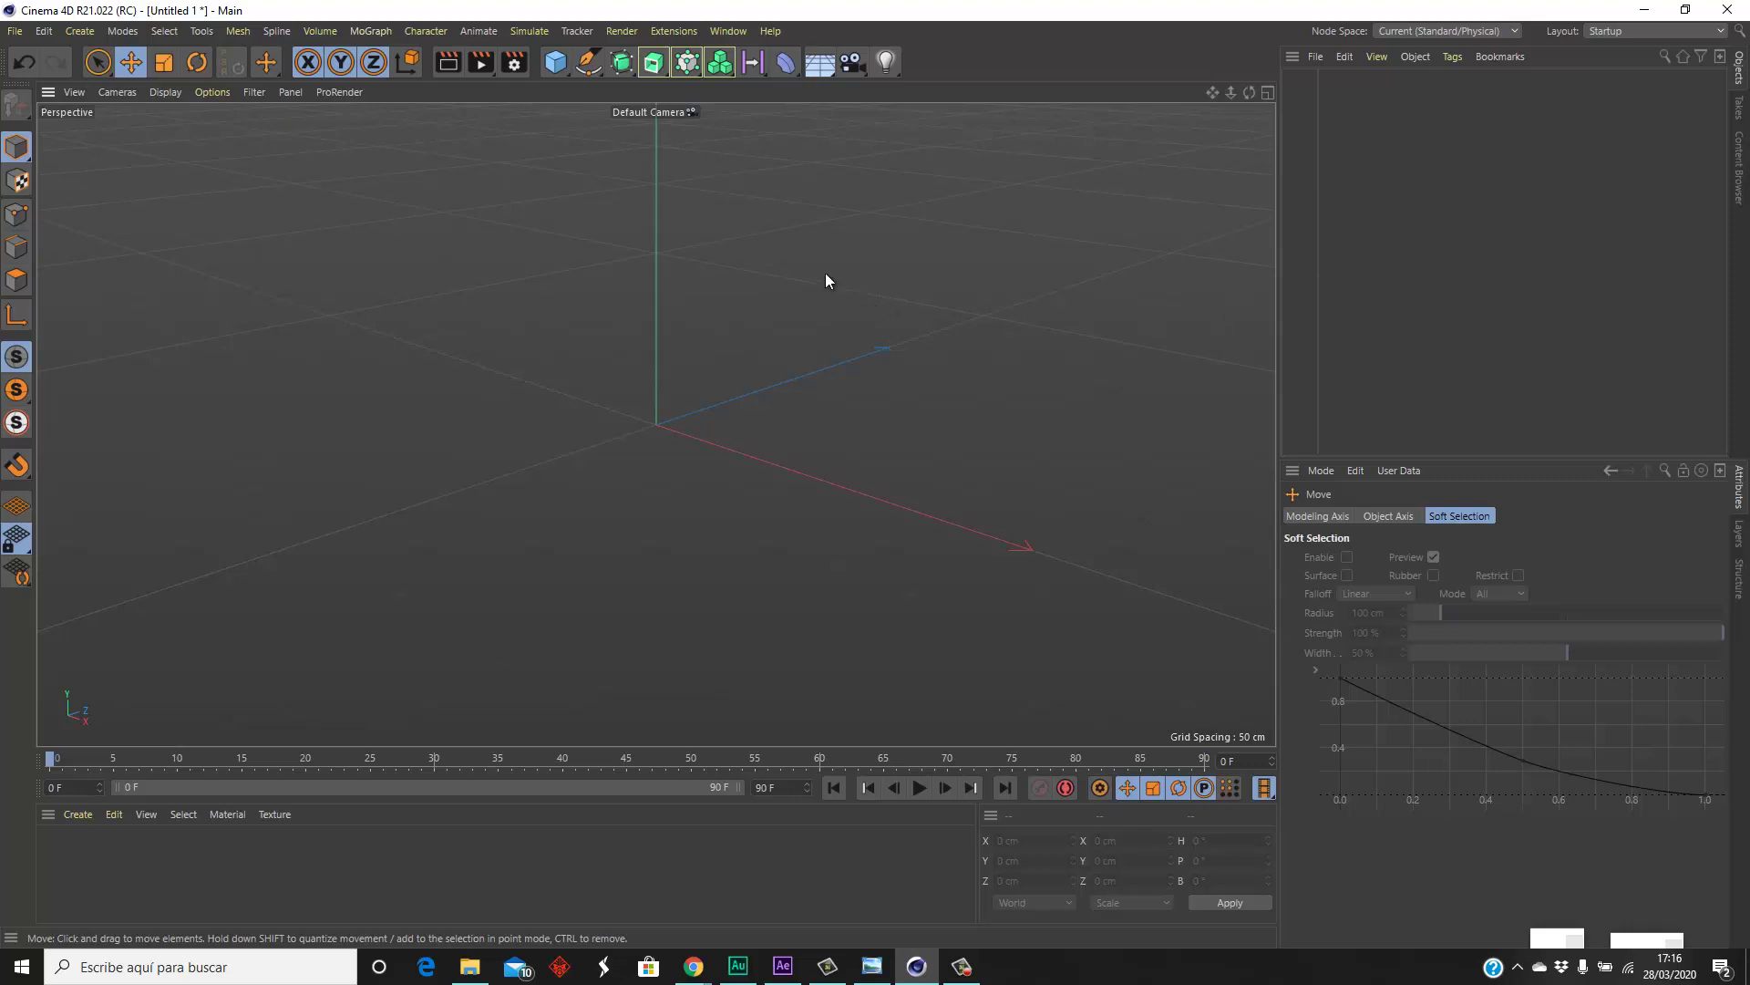
left_click(564, 70)
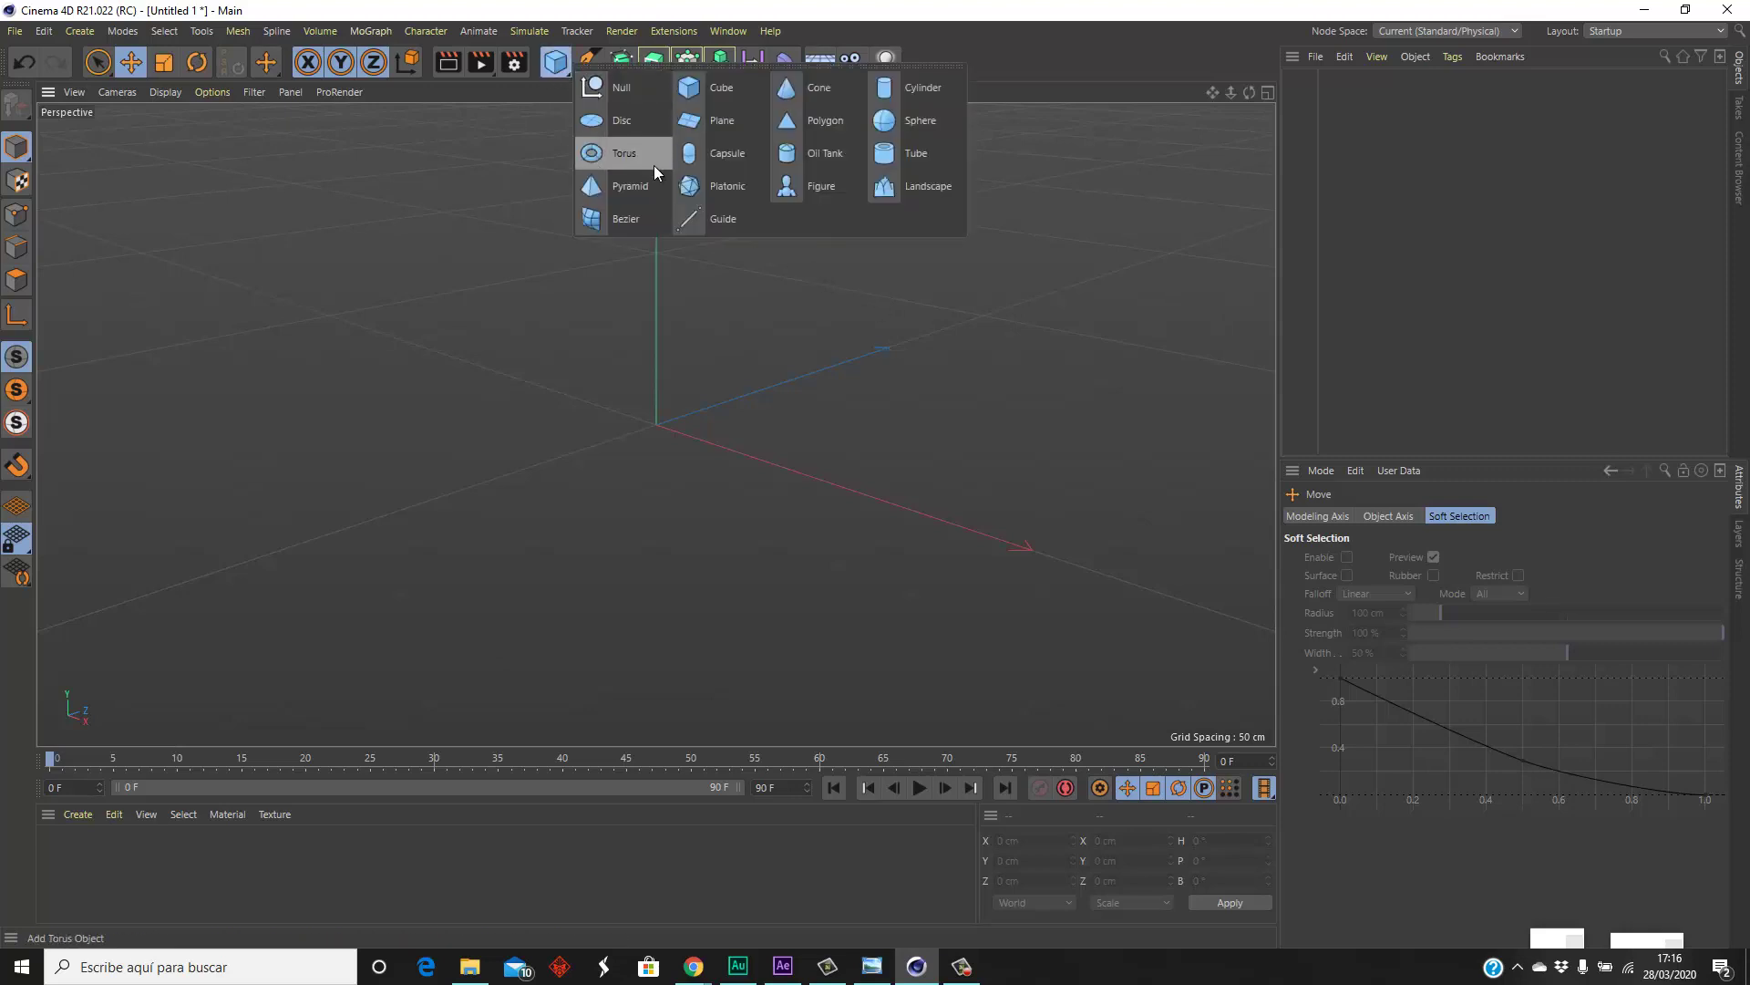
left_click(637, 89)
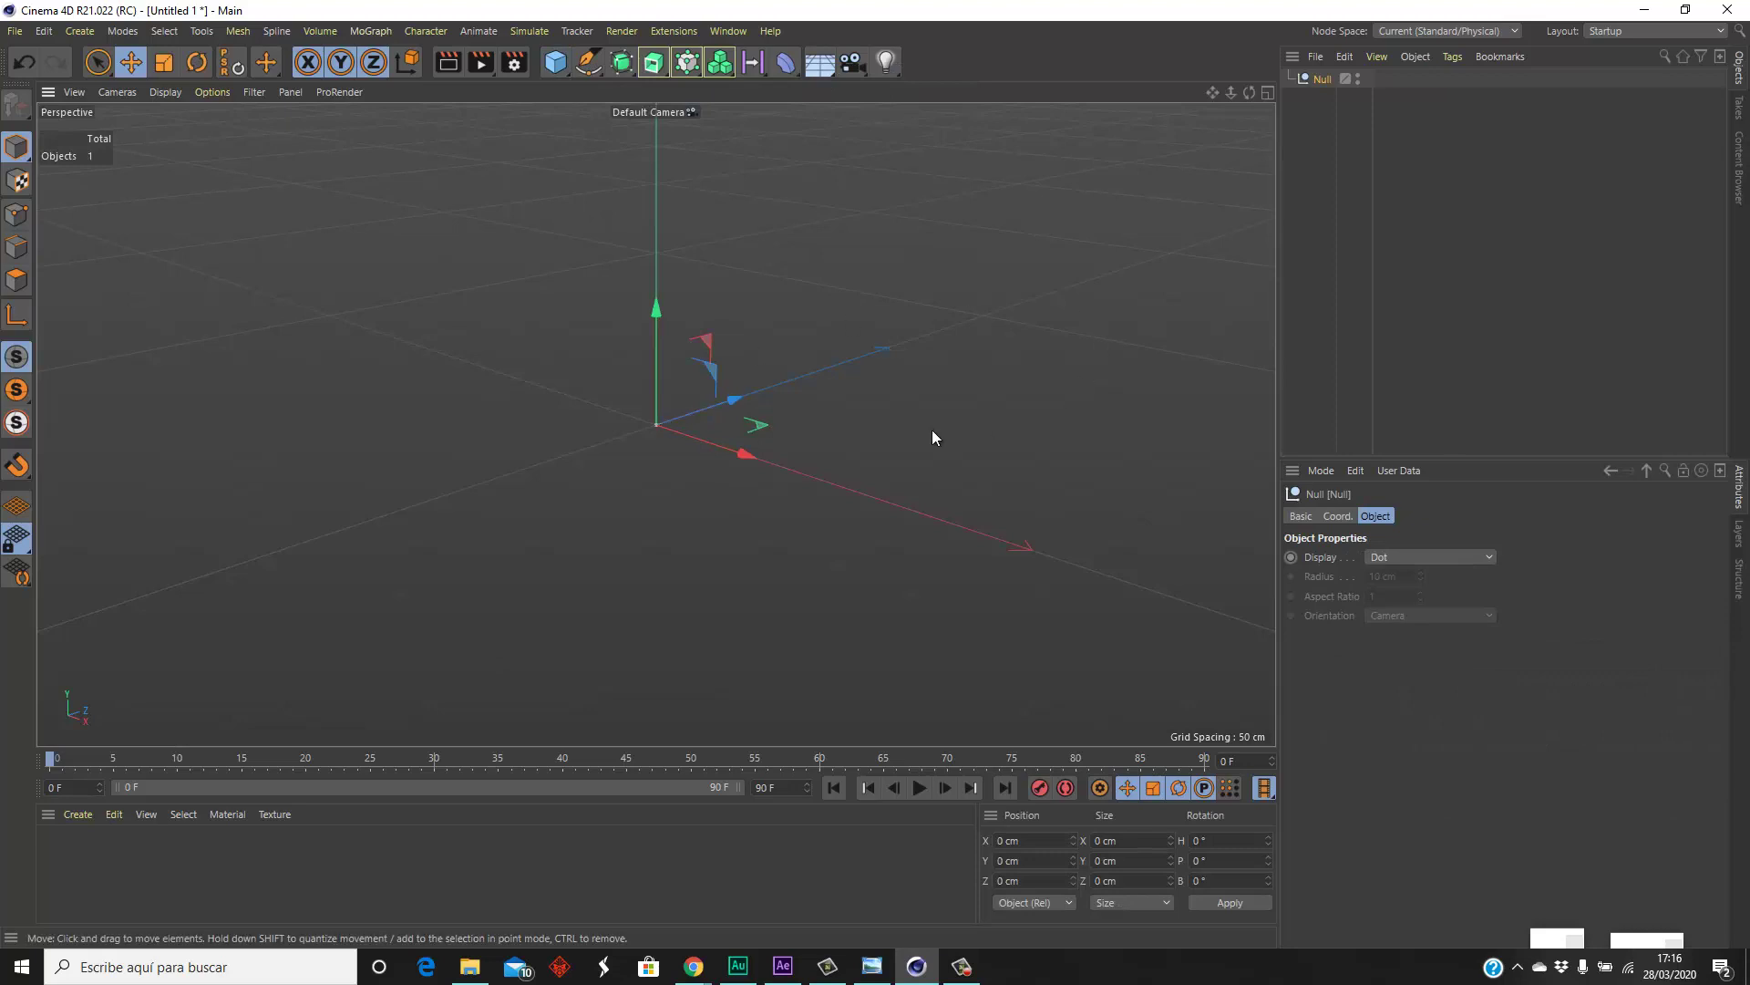
- Add four cubes and parent them all under the Null
left_click(998, 462)
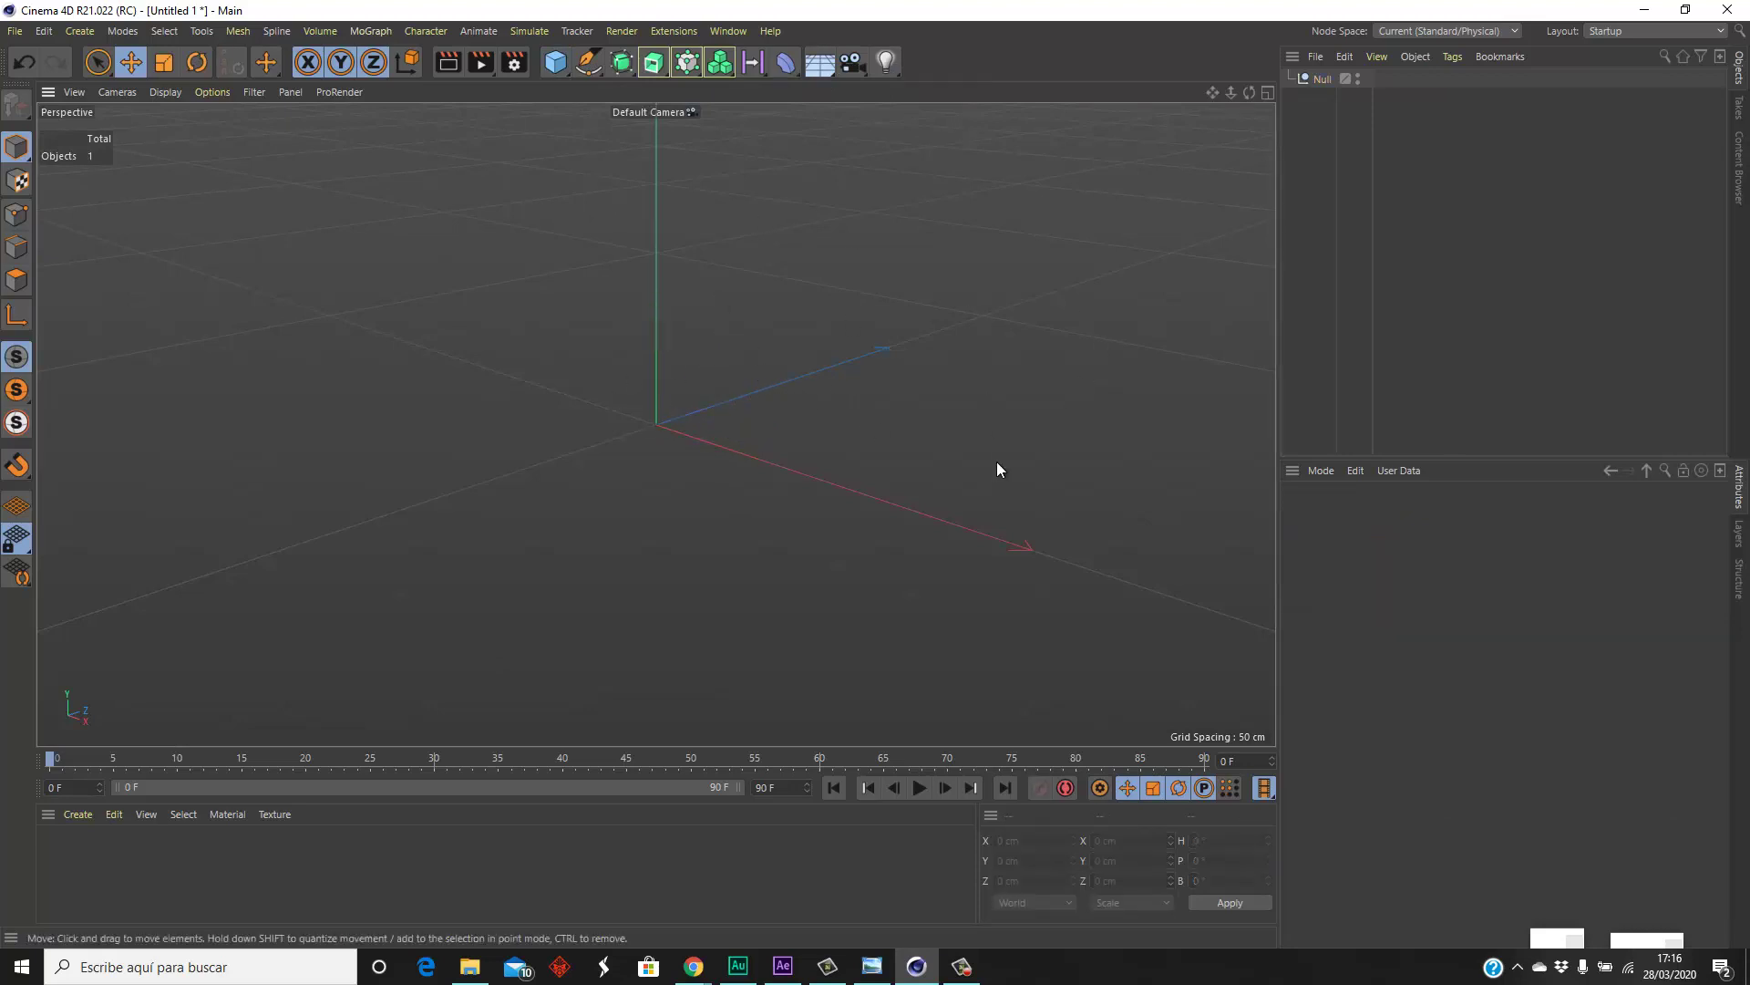
left_click(1321, 80)
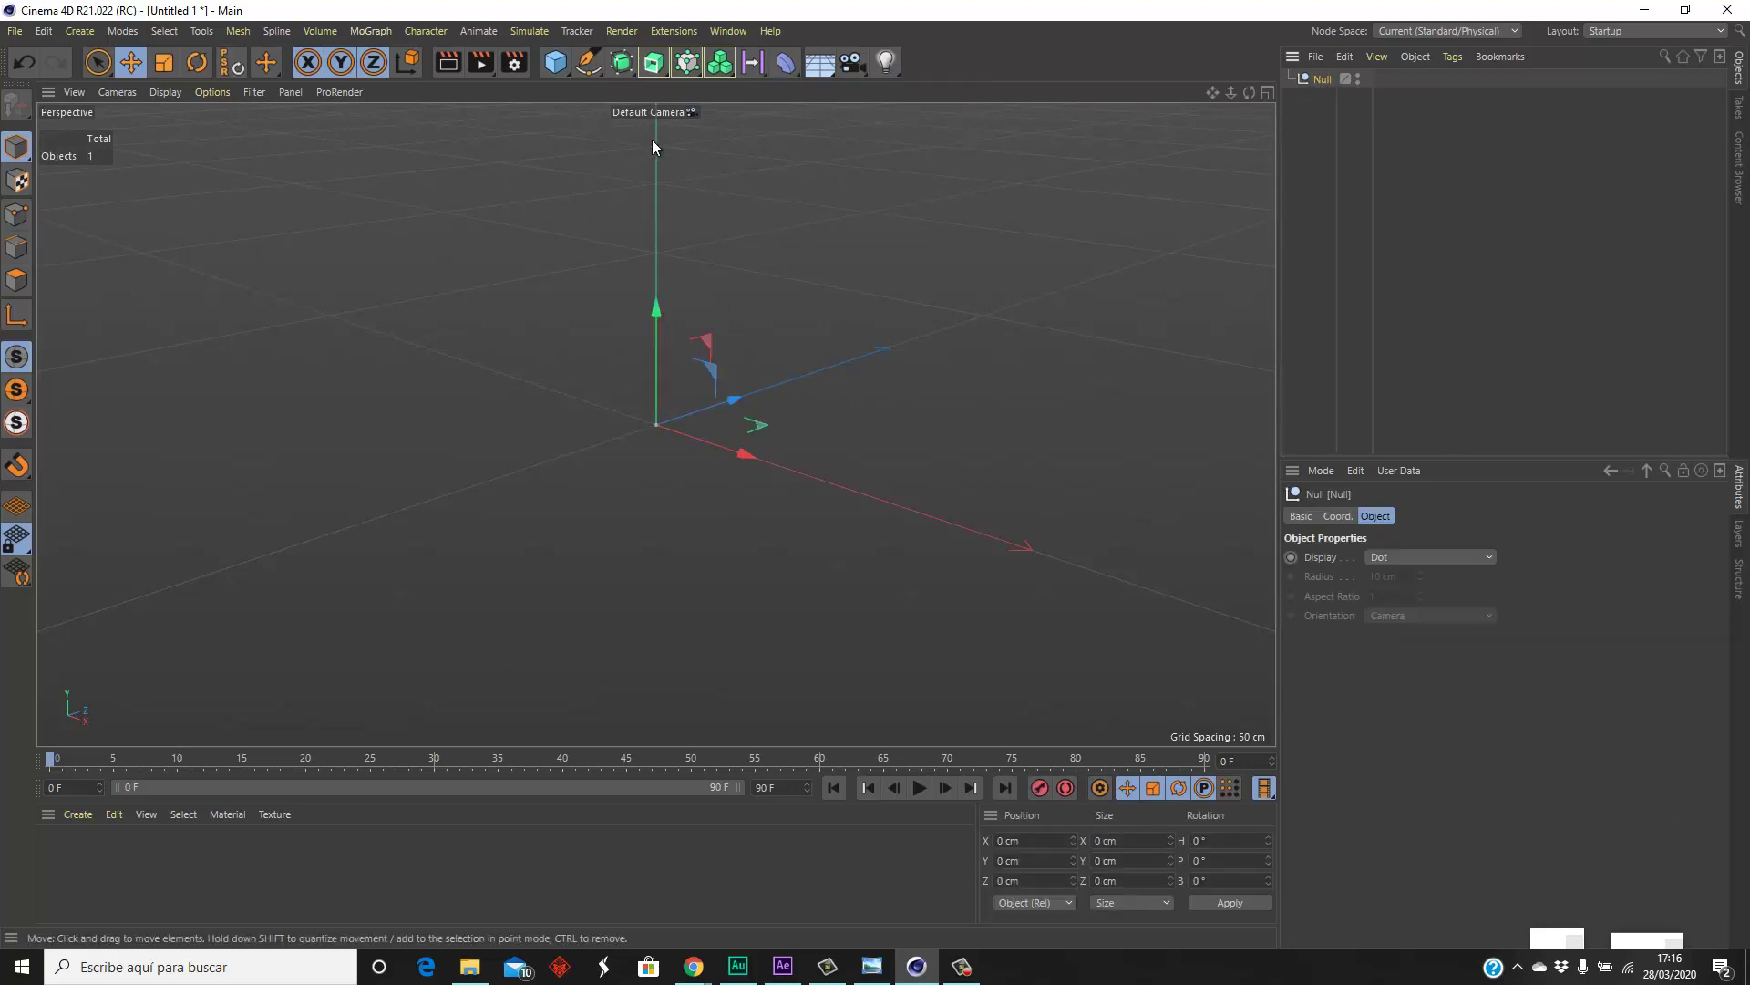
left_click(553, 64)
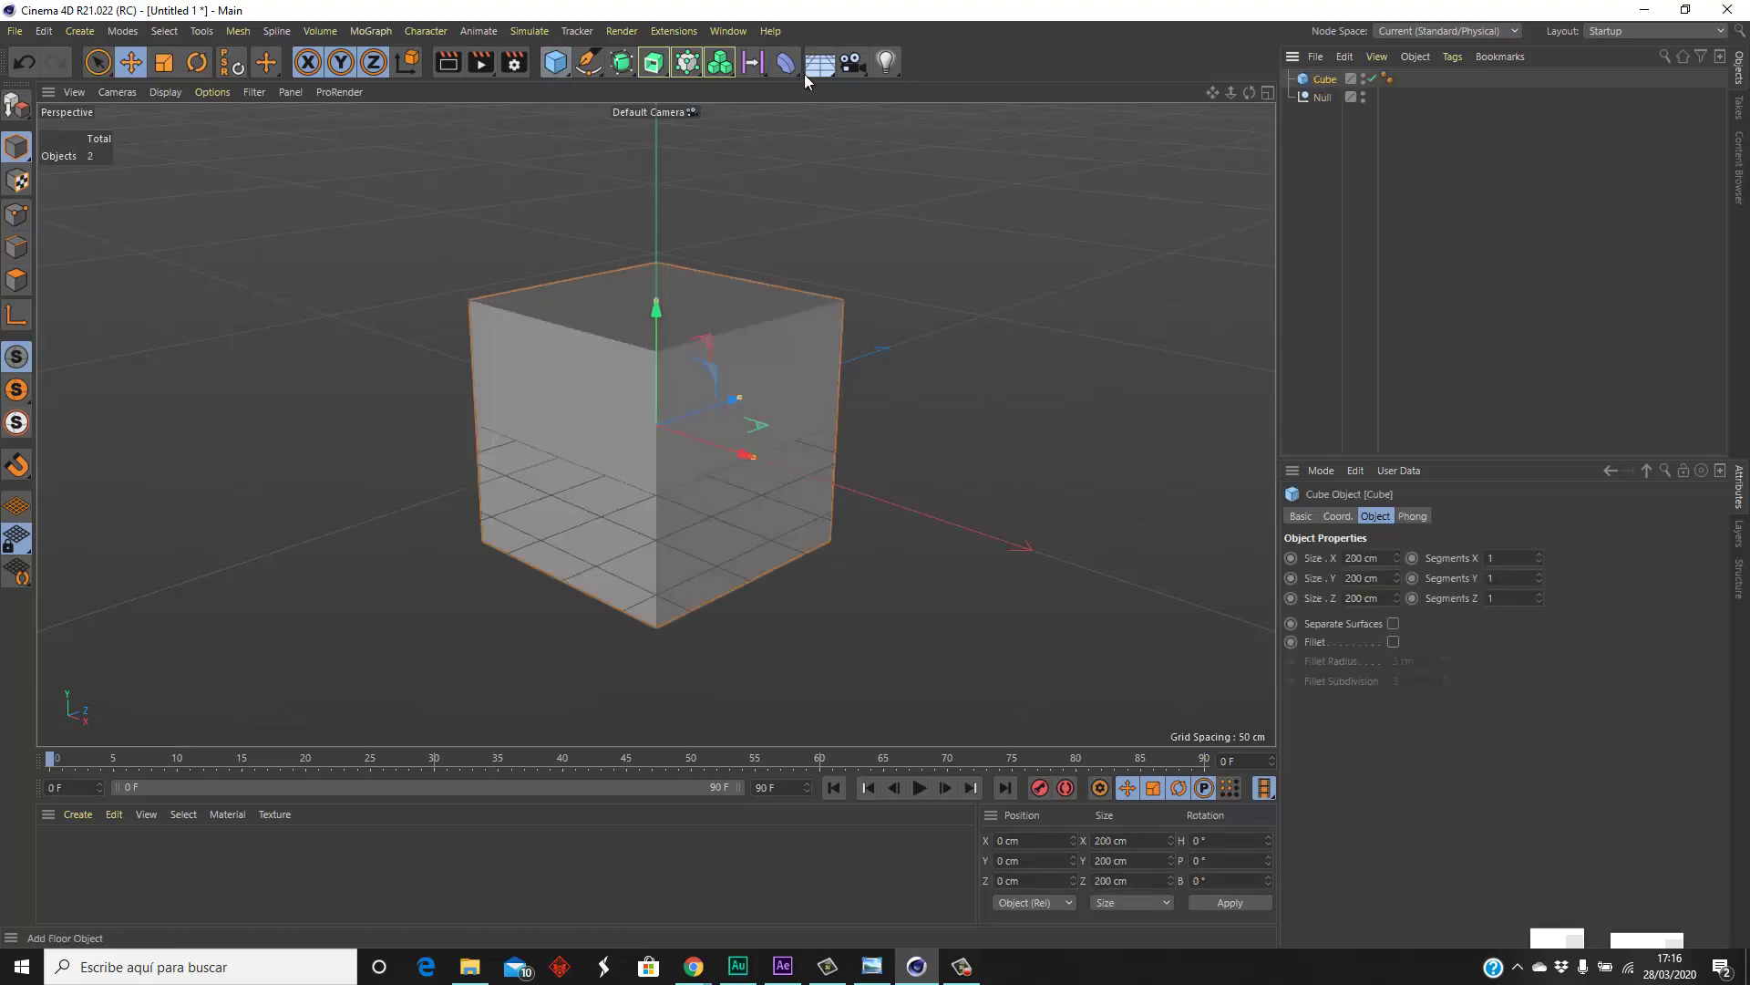
left_click(552, 65)
double_click(551, 66)
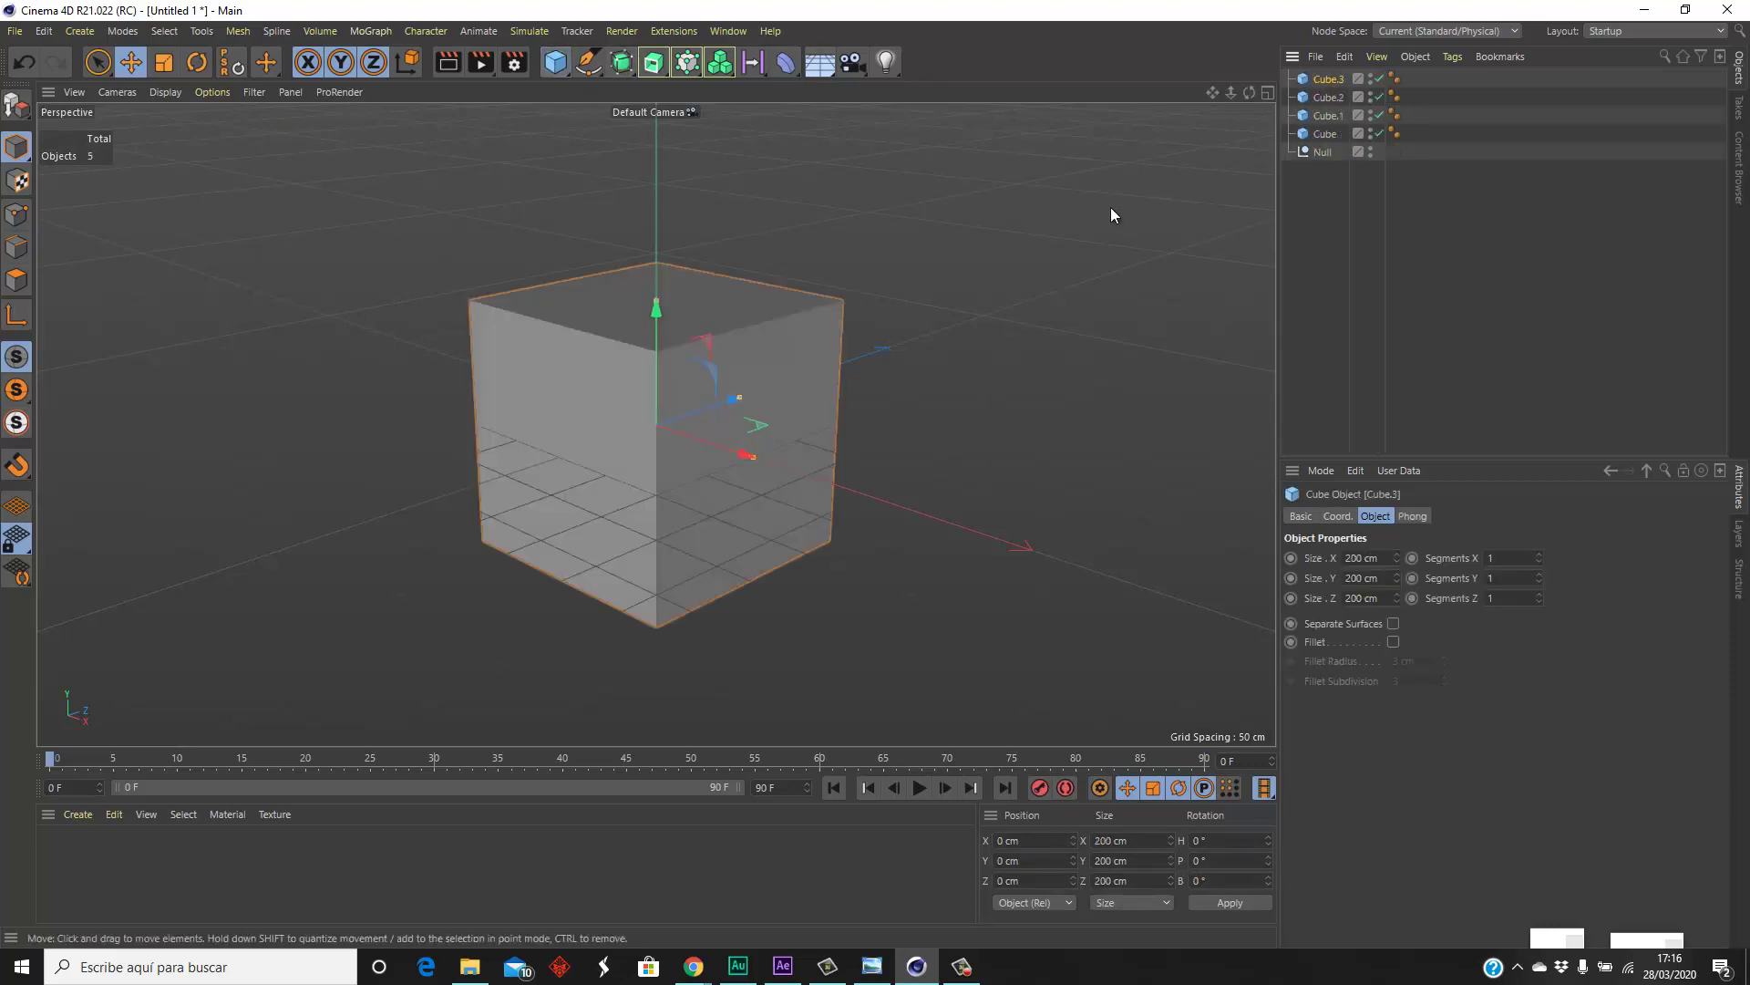
left_click(1319, 133)
left_click(1328, 80, "shift")
left_click_drag(1330, 94, 1327, 157)
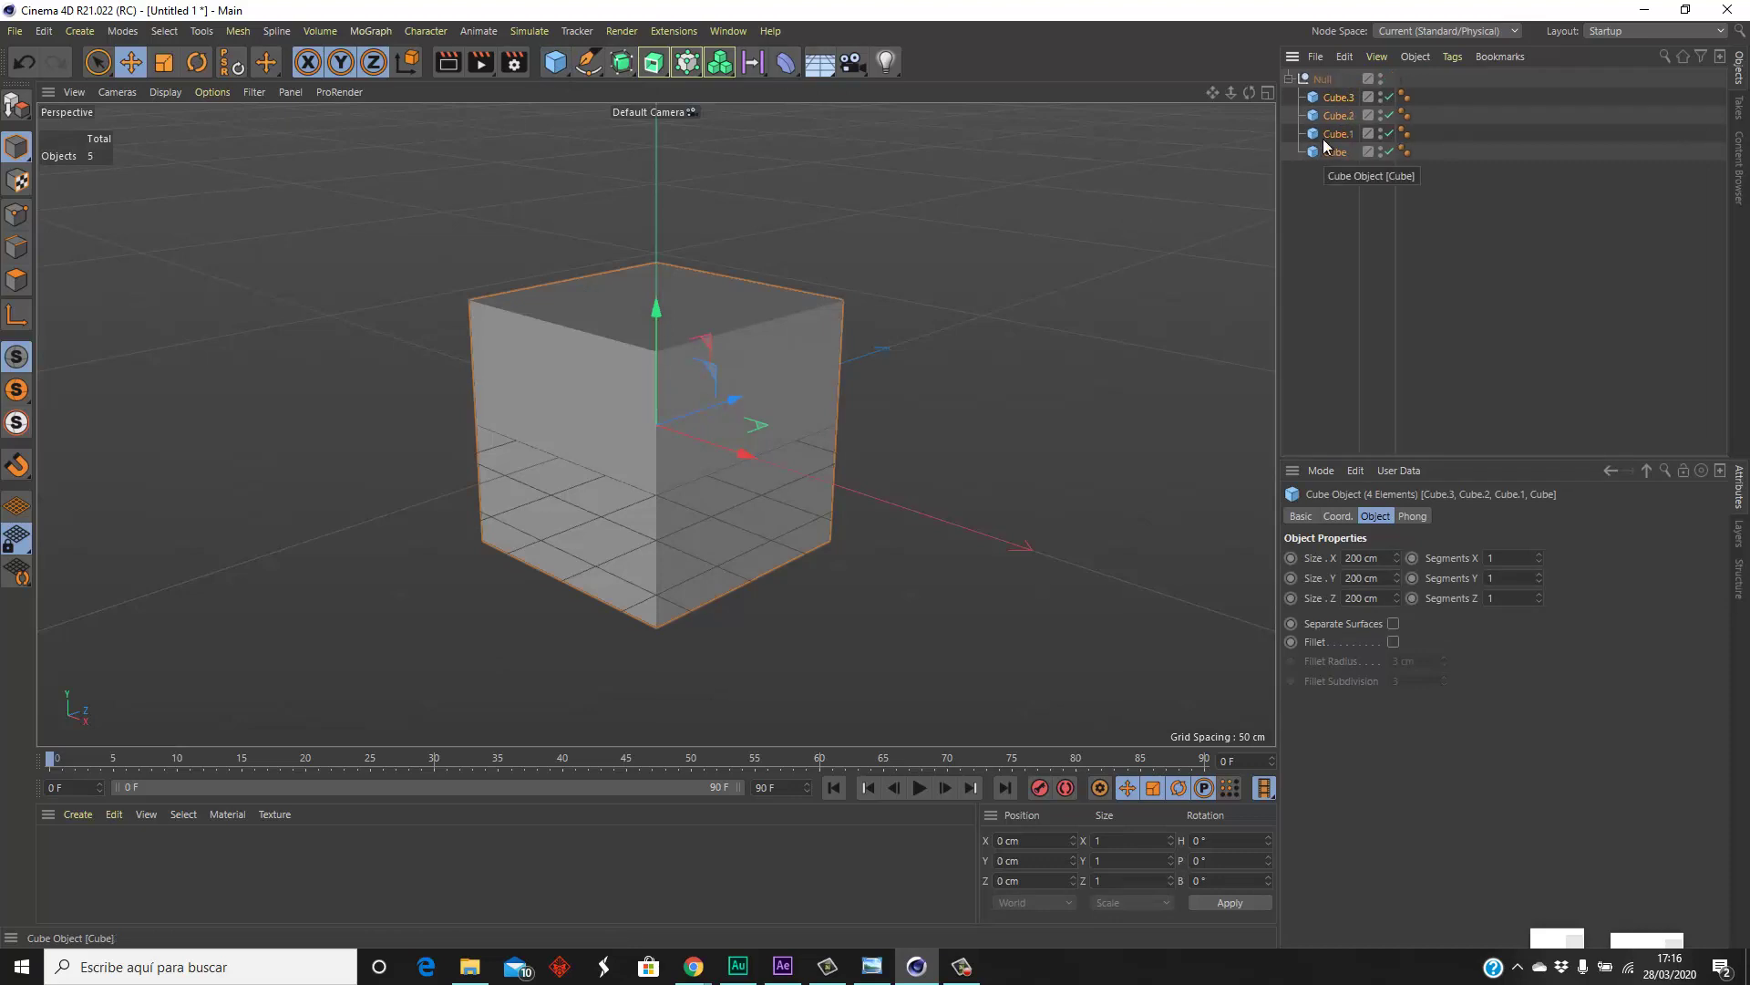
- Rename the Null to 'Armario'
left_click(1288, 79)
double_click(1323, 80)
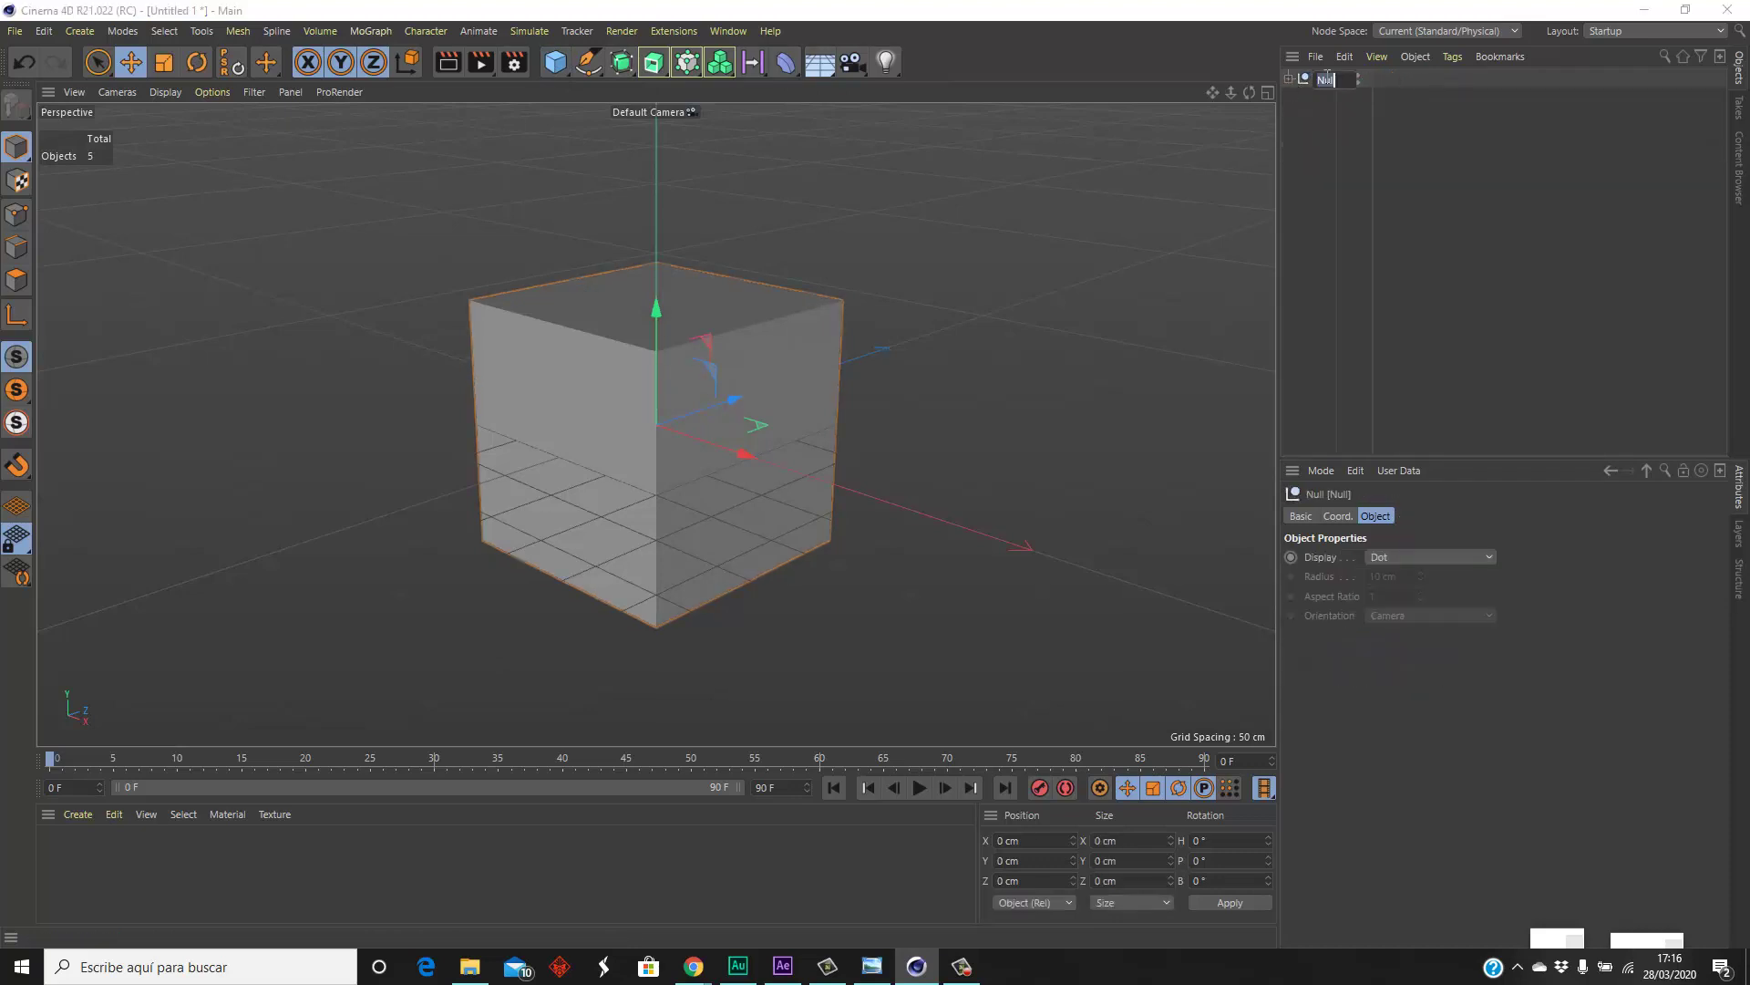
type("Armario")
key("Return")
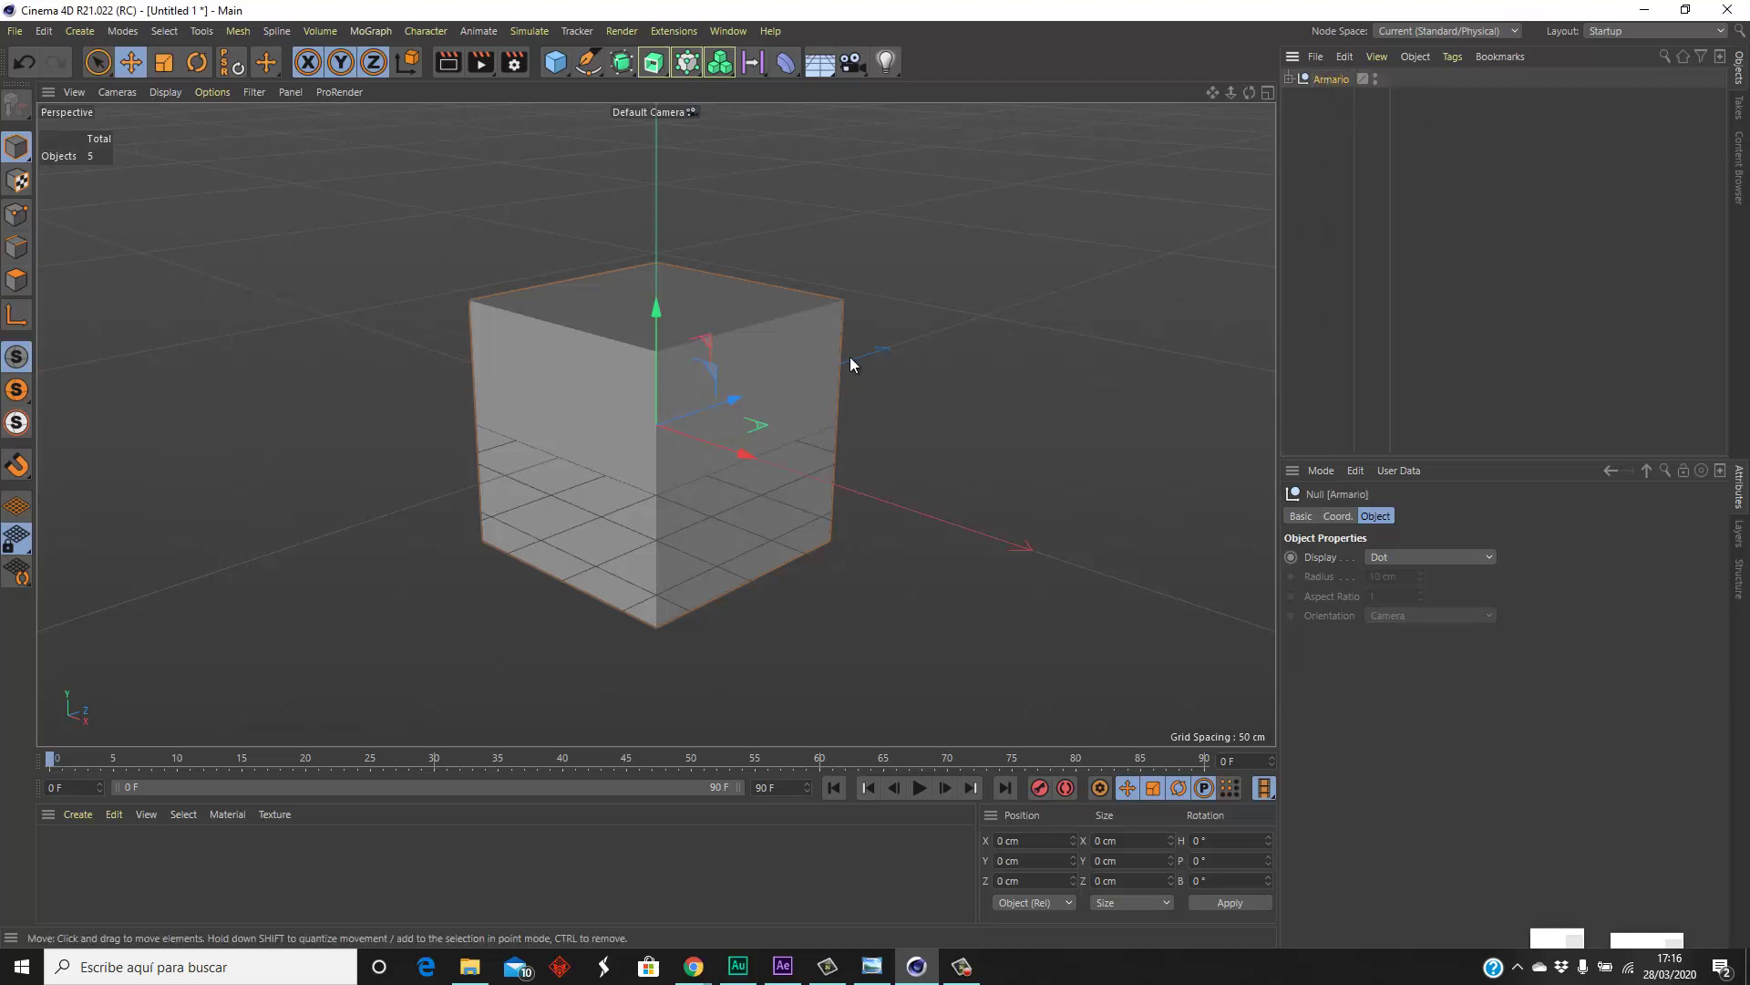
- Check Armario's child cubes, undo a stray cube move, and show the Layers panel
left_click(1289, 79)
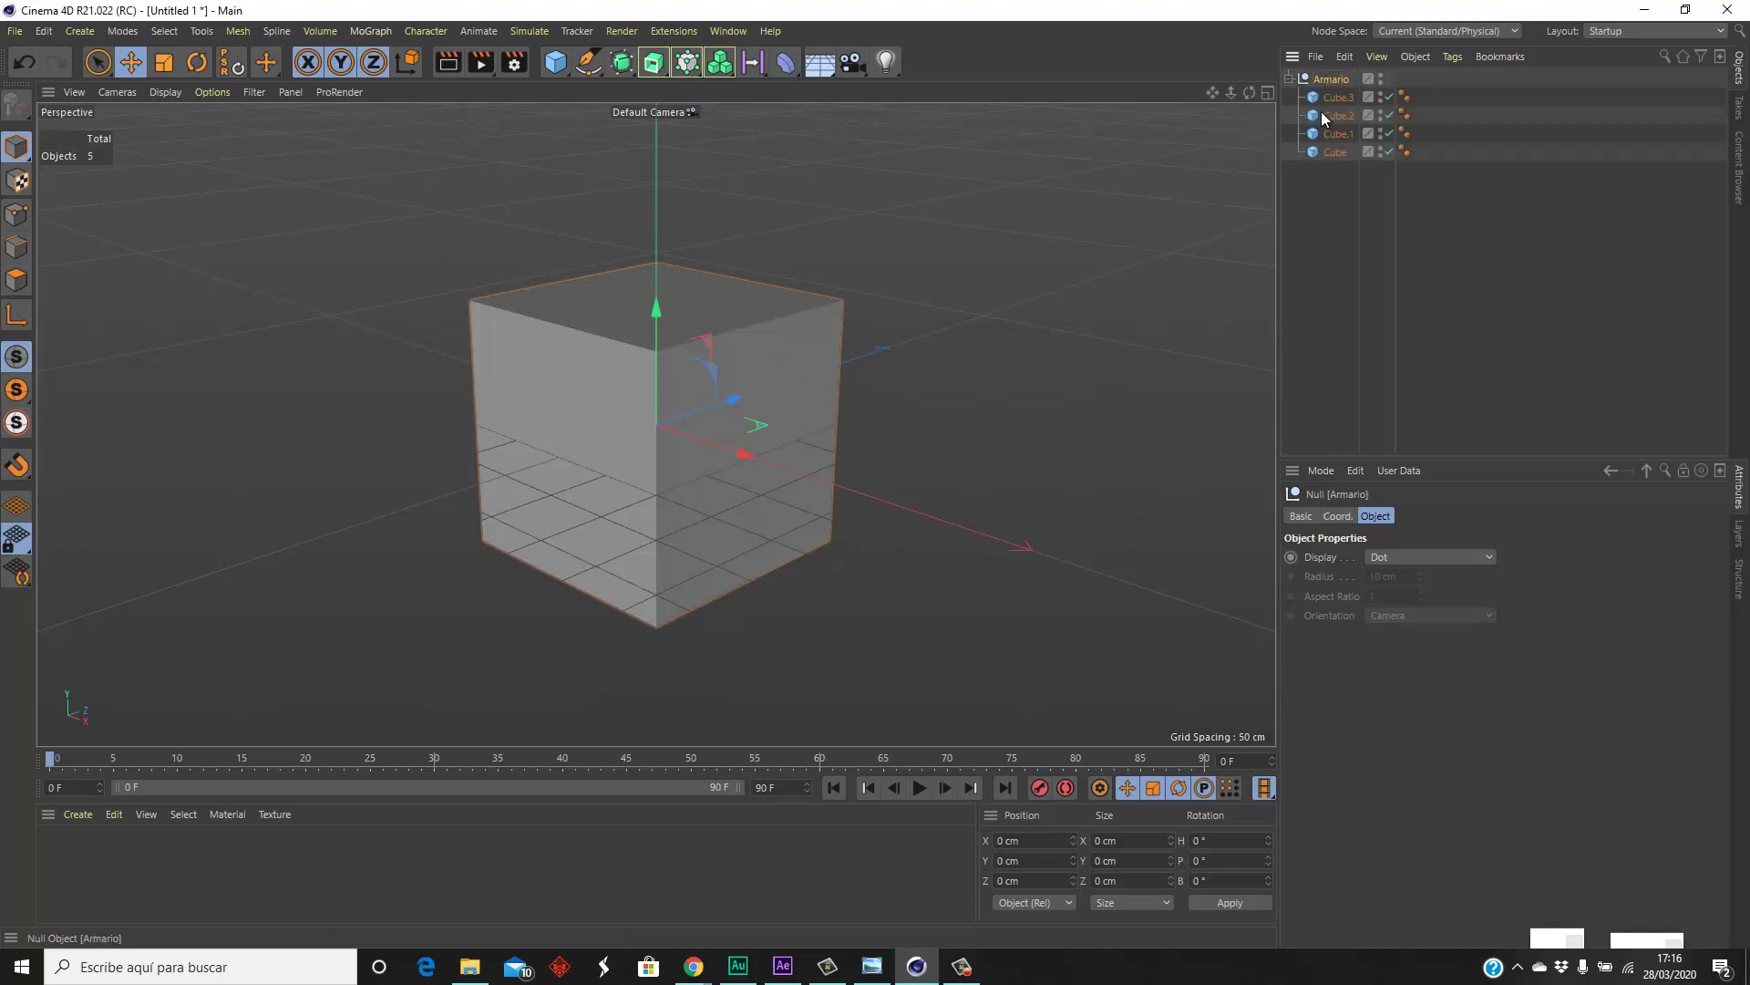
left_click(1289, 79)
mouse_move(717, 414)
left_mouse_down()
mouse_move(877, 348)
mouse_move(742, 381)
left_mouse_up()
key("ctrl+z")
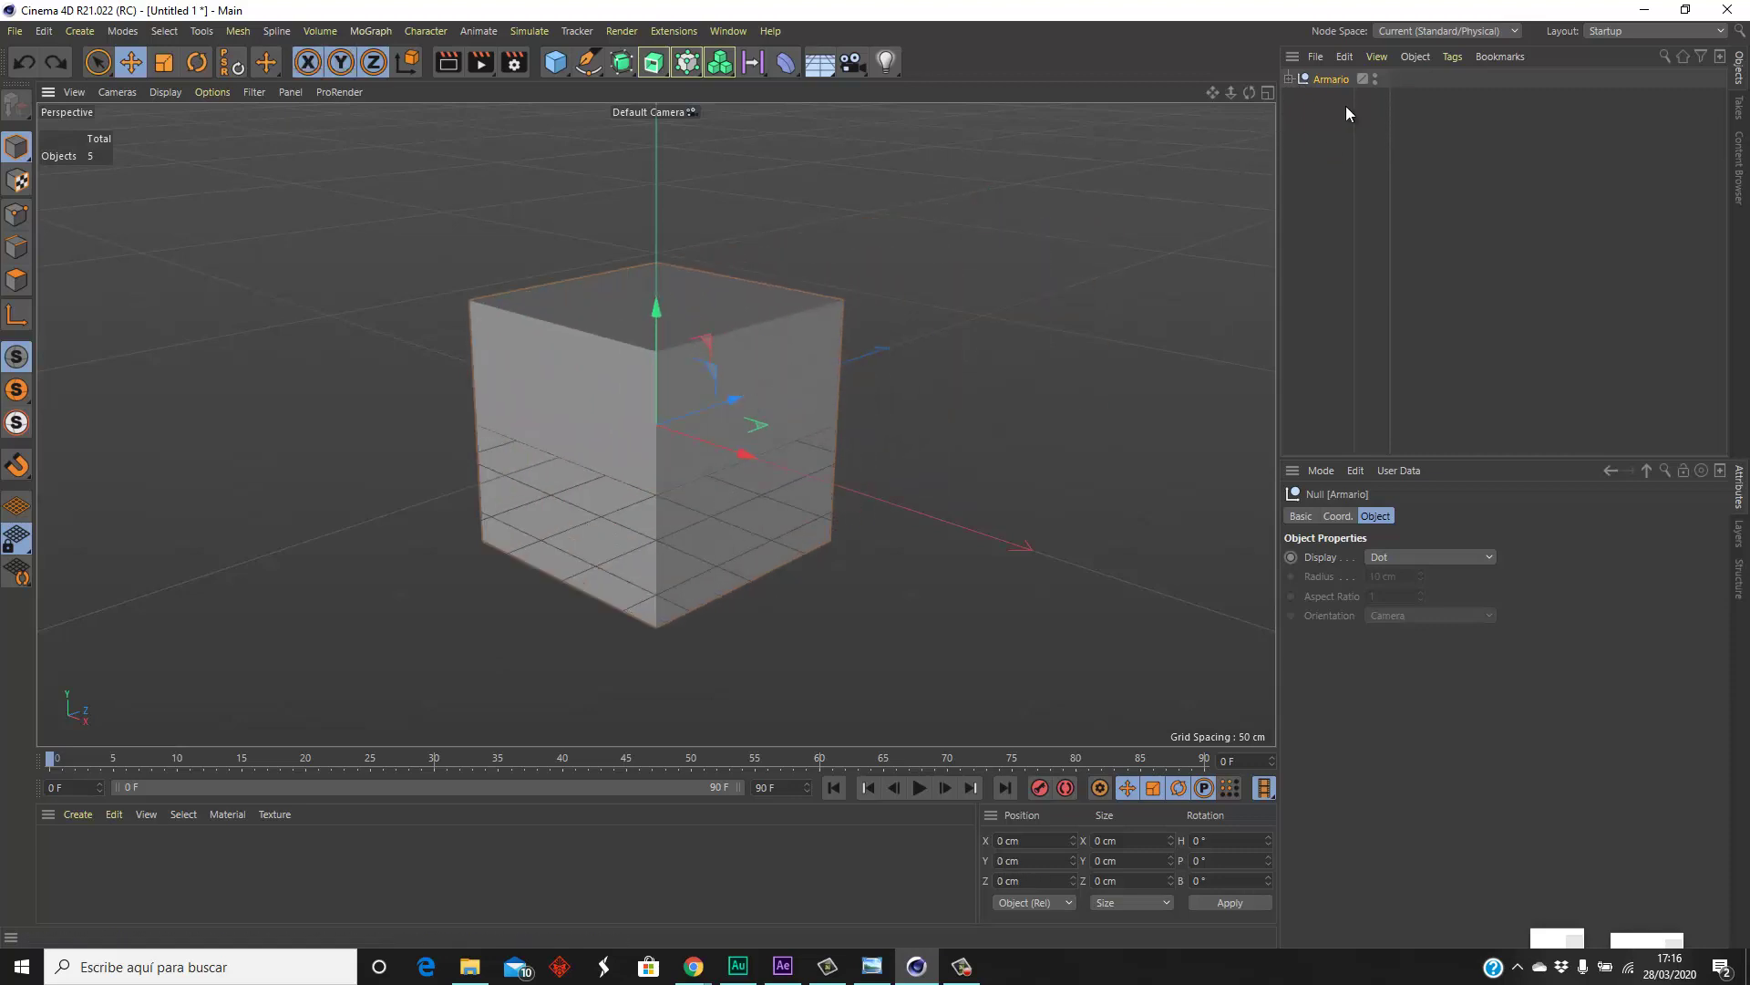
left_click(1289, 79)
left_click(1327, 82)
left_click(1288, 80)
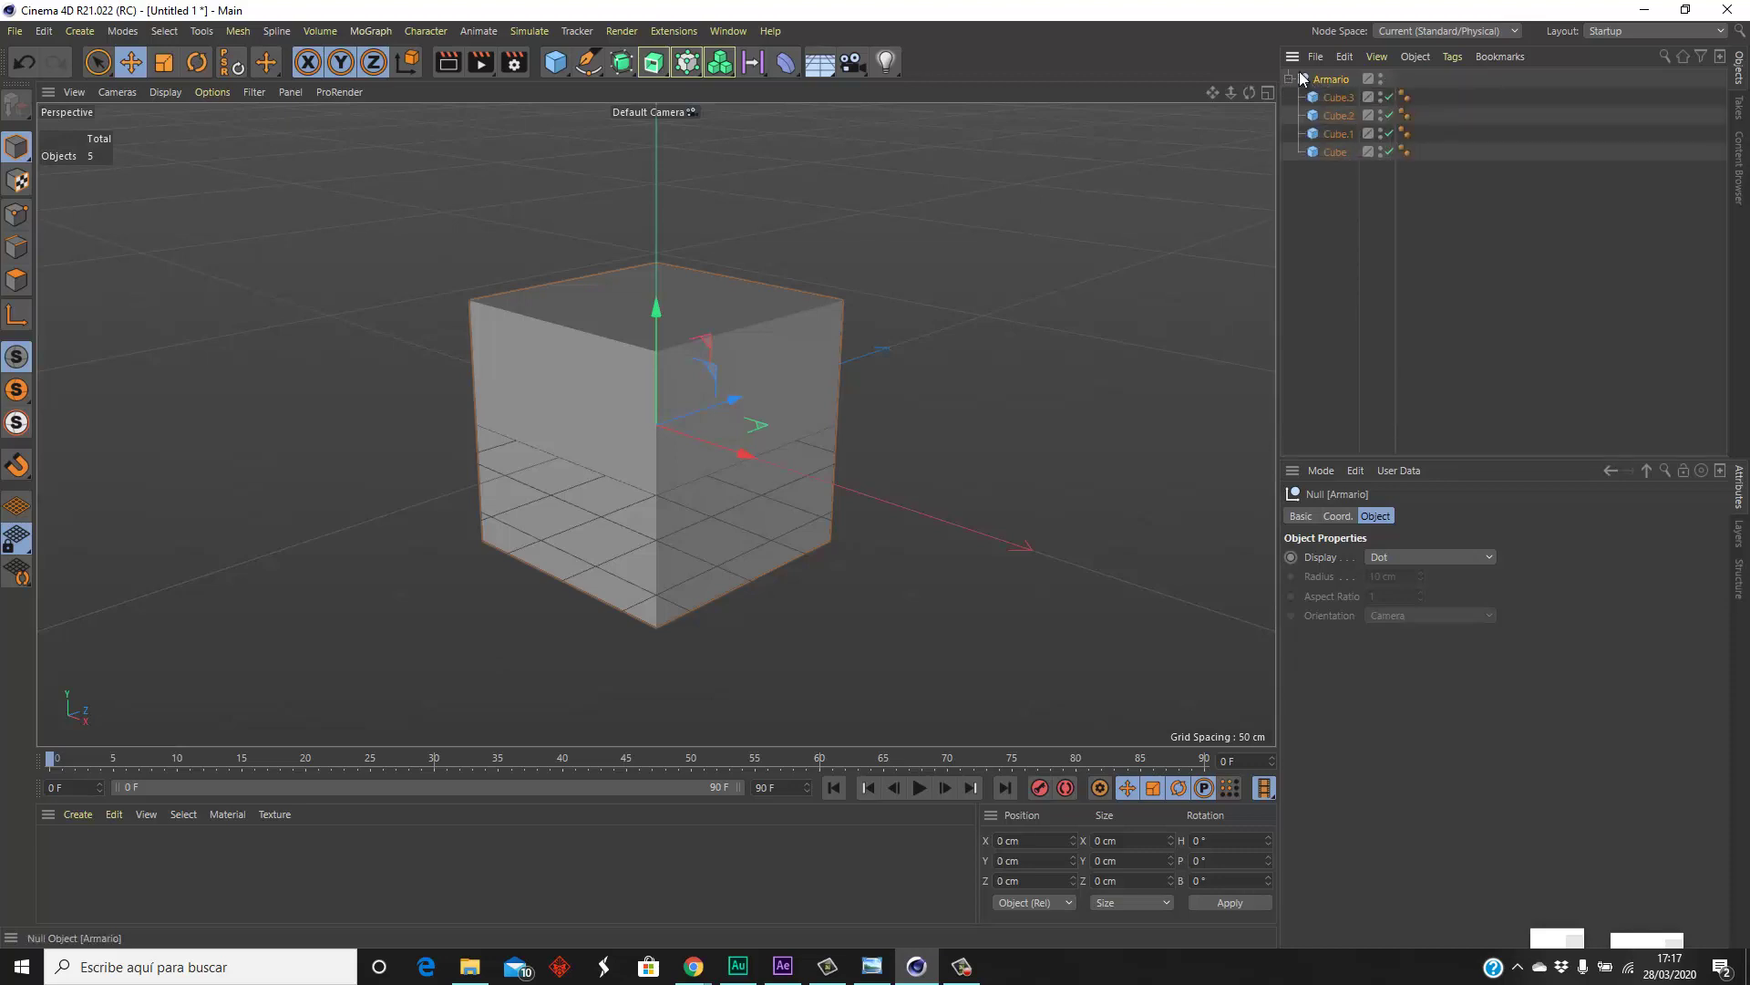
left_click(1290, 80)
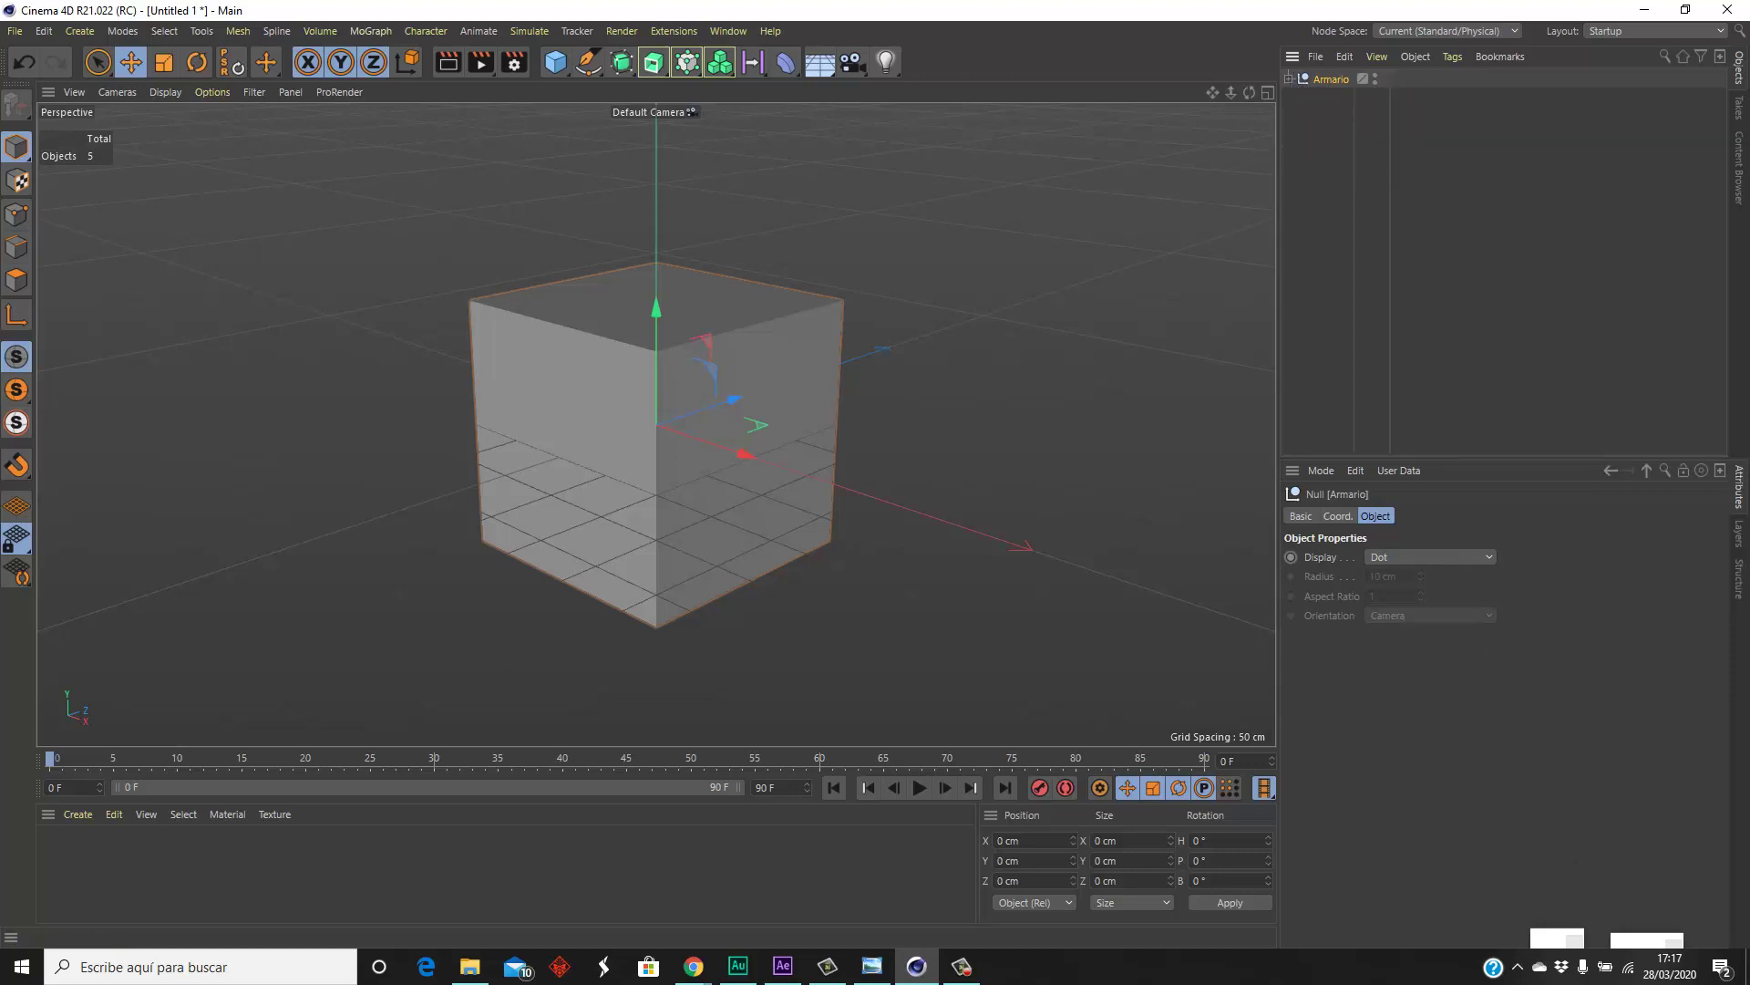
left_click(1741, 535)
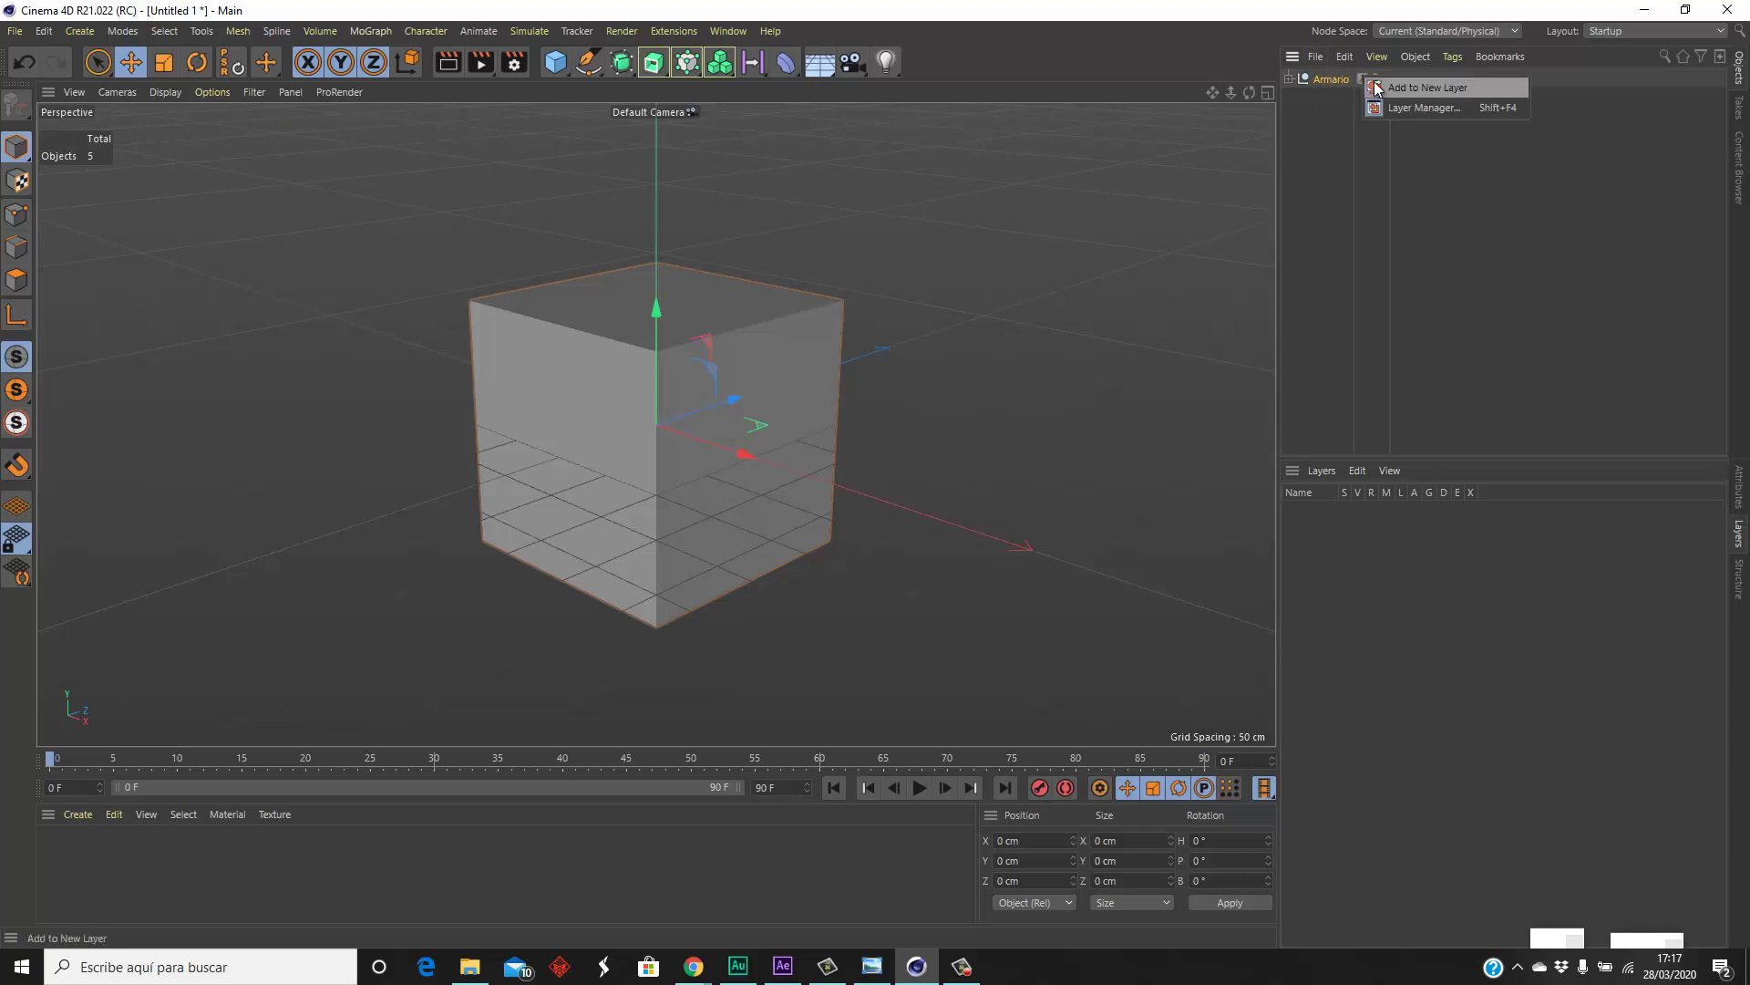
- Put Armario on a new layer named 'Habitación'
left_click(1470, 88)
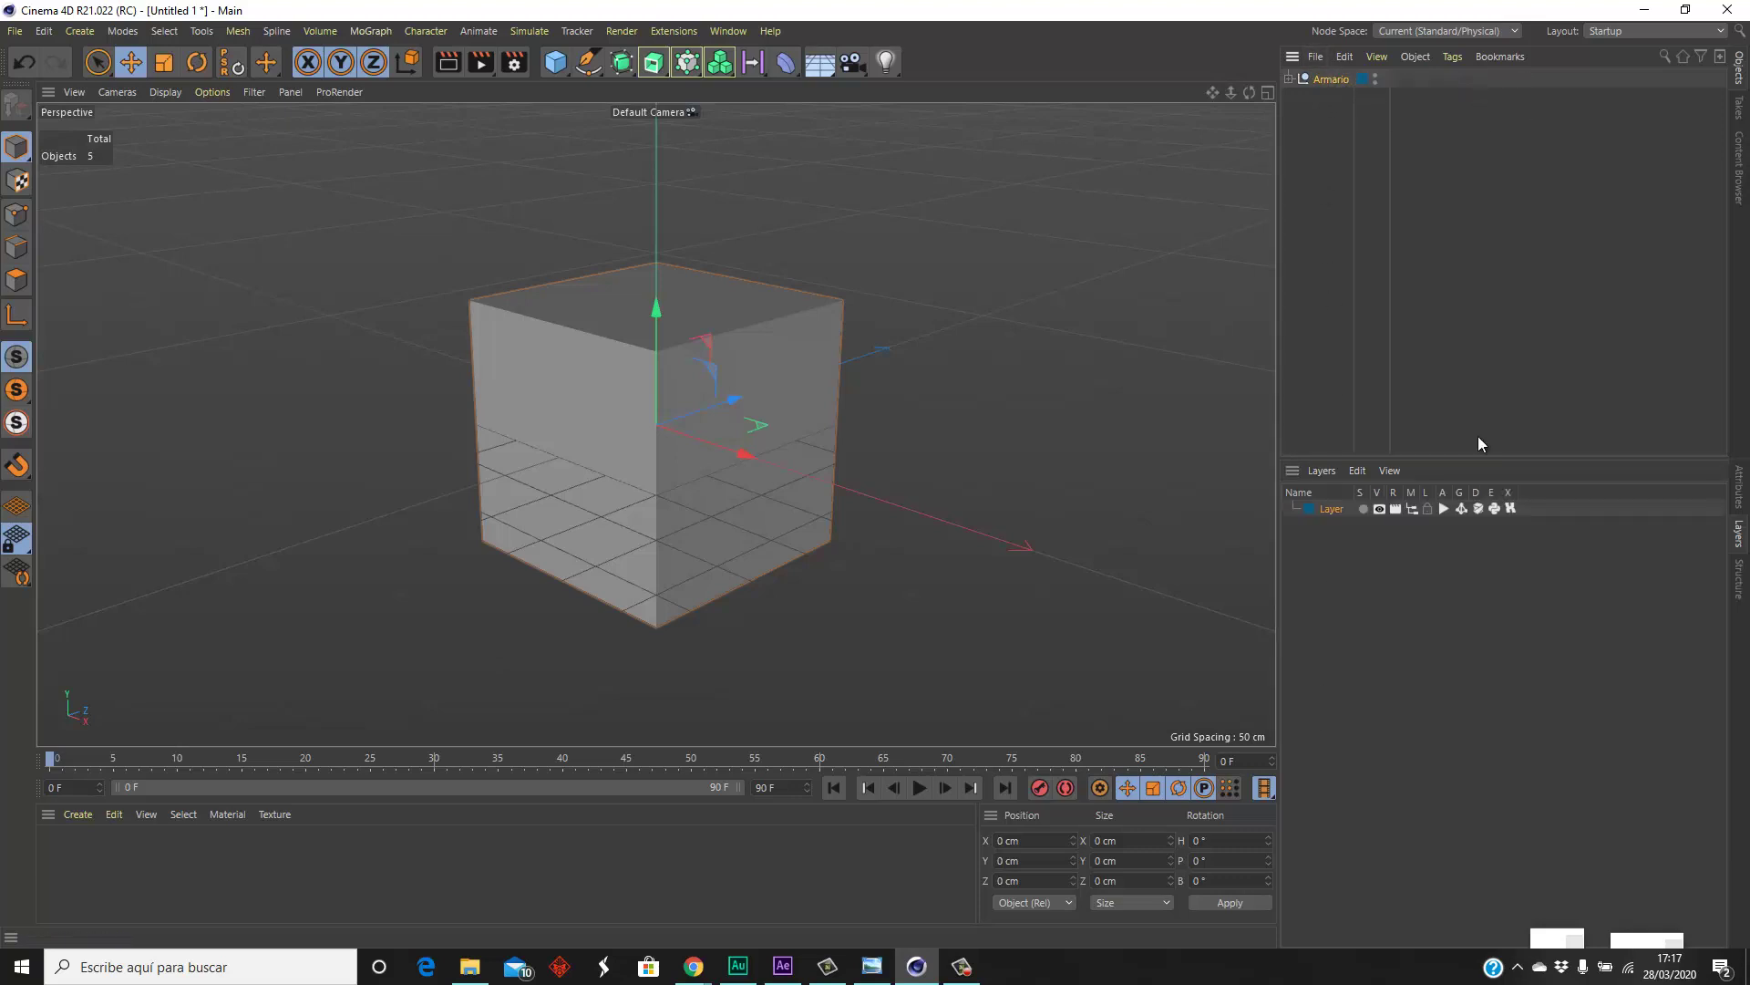
double_click(1339, 511)
type("He")
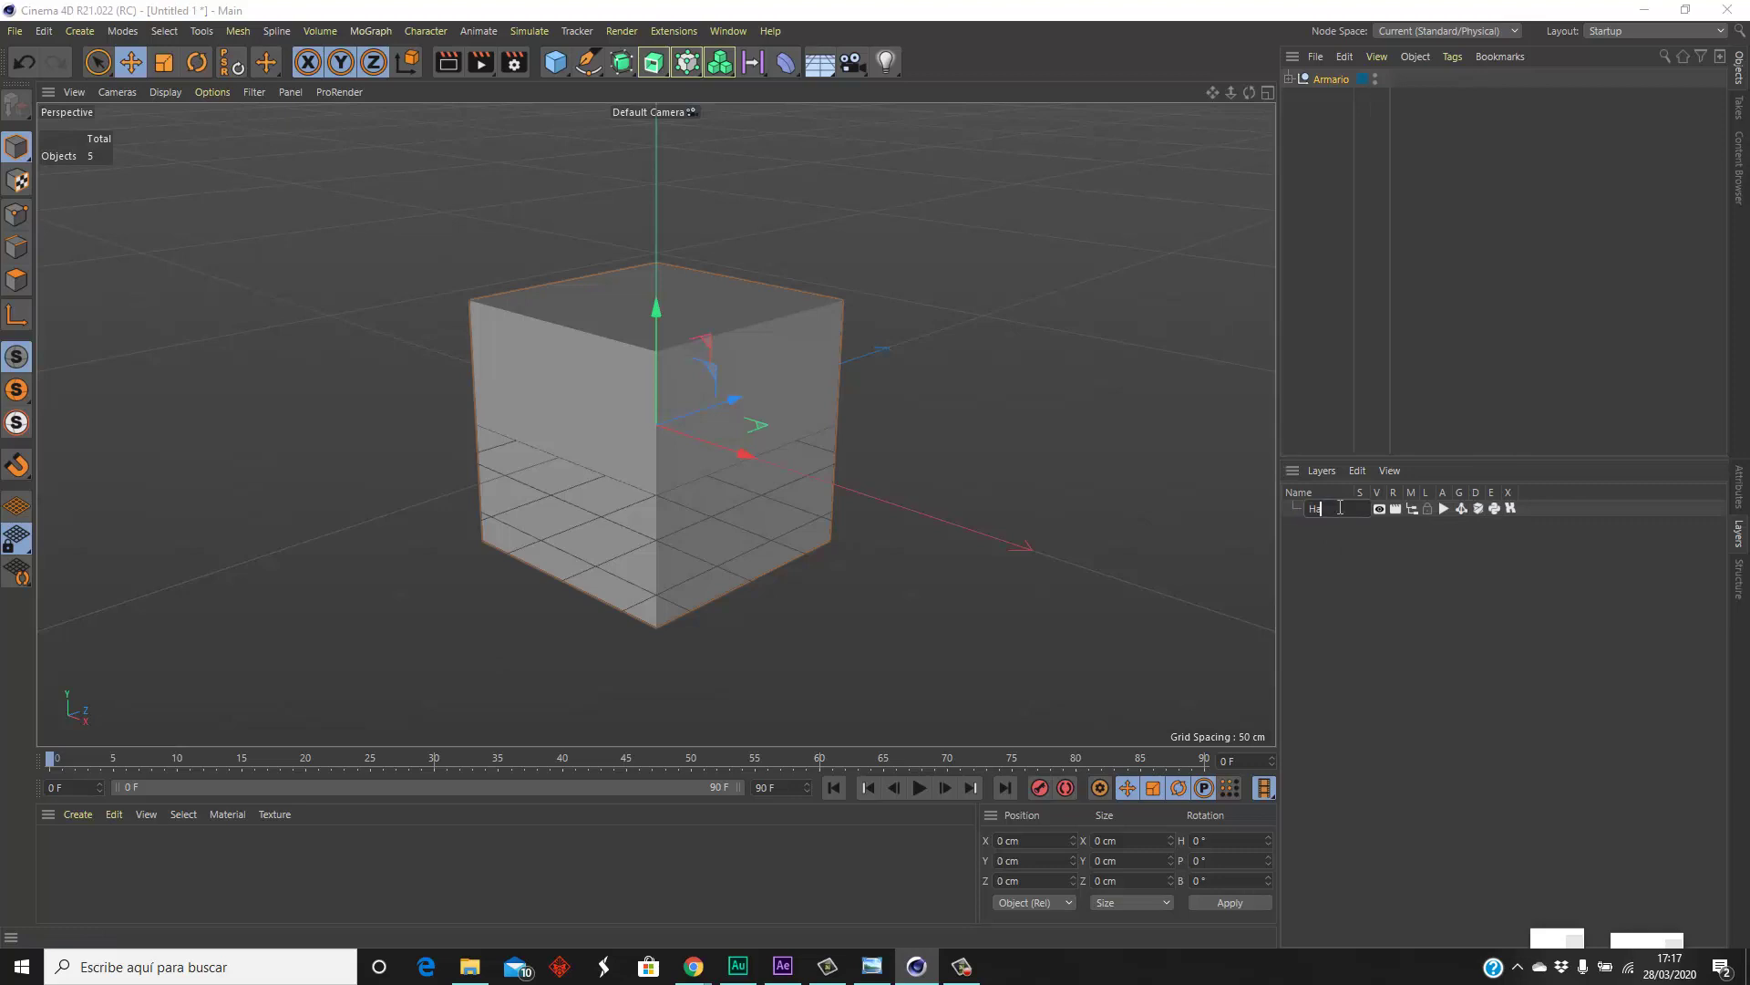
type("ita")
type("ón")
key("Return")
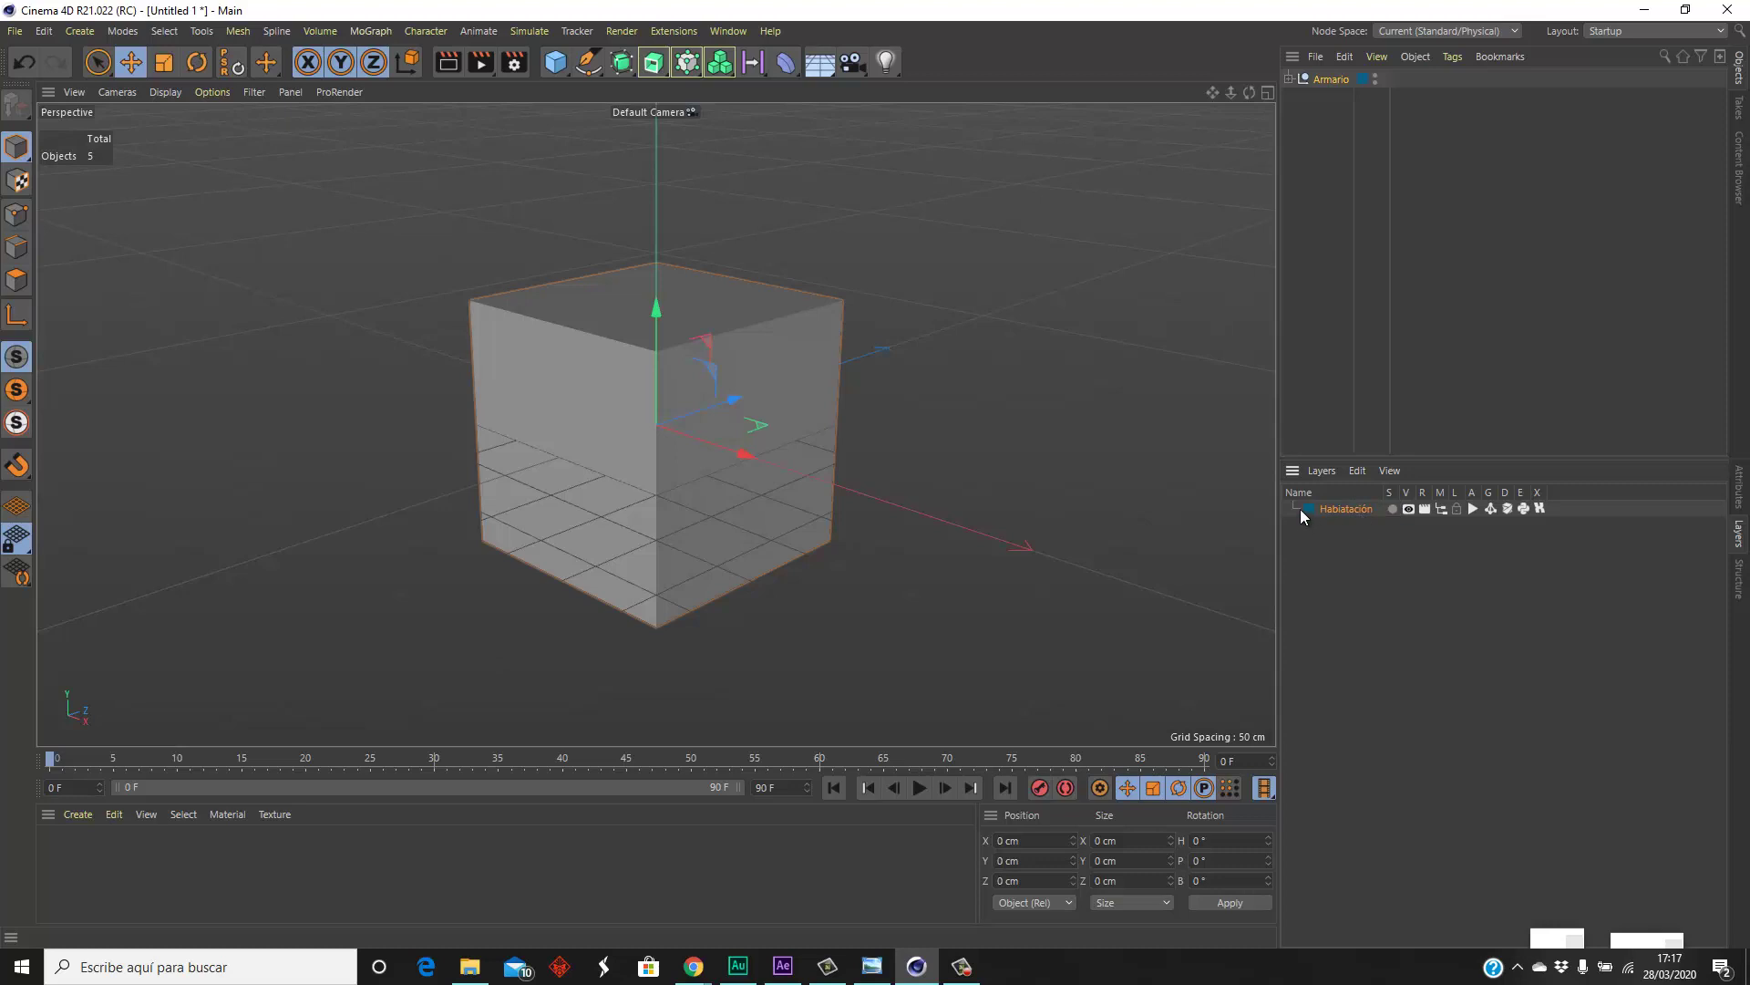
- Set the Habitación layer colour to purple and expand Armario
left_click(1305, 509)
left_click_drag(1261, 505, 1431, 506)
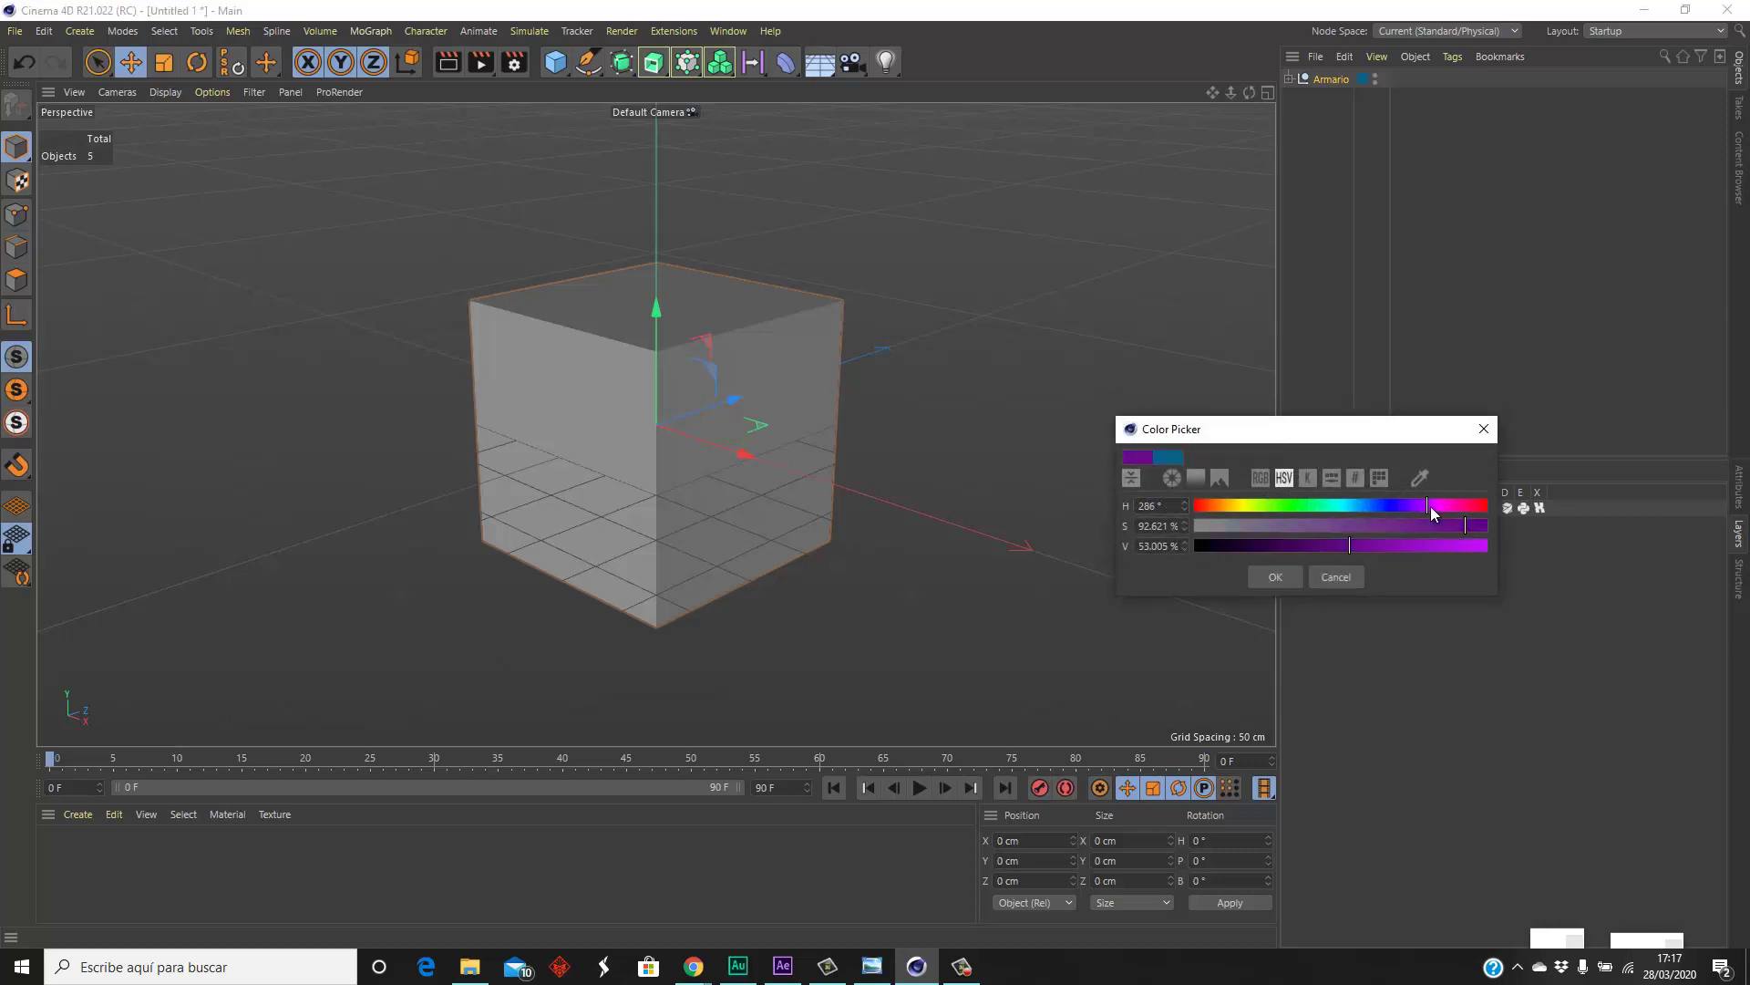
left_click(1275, 576)
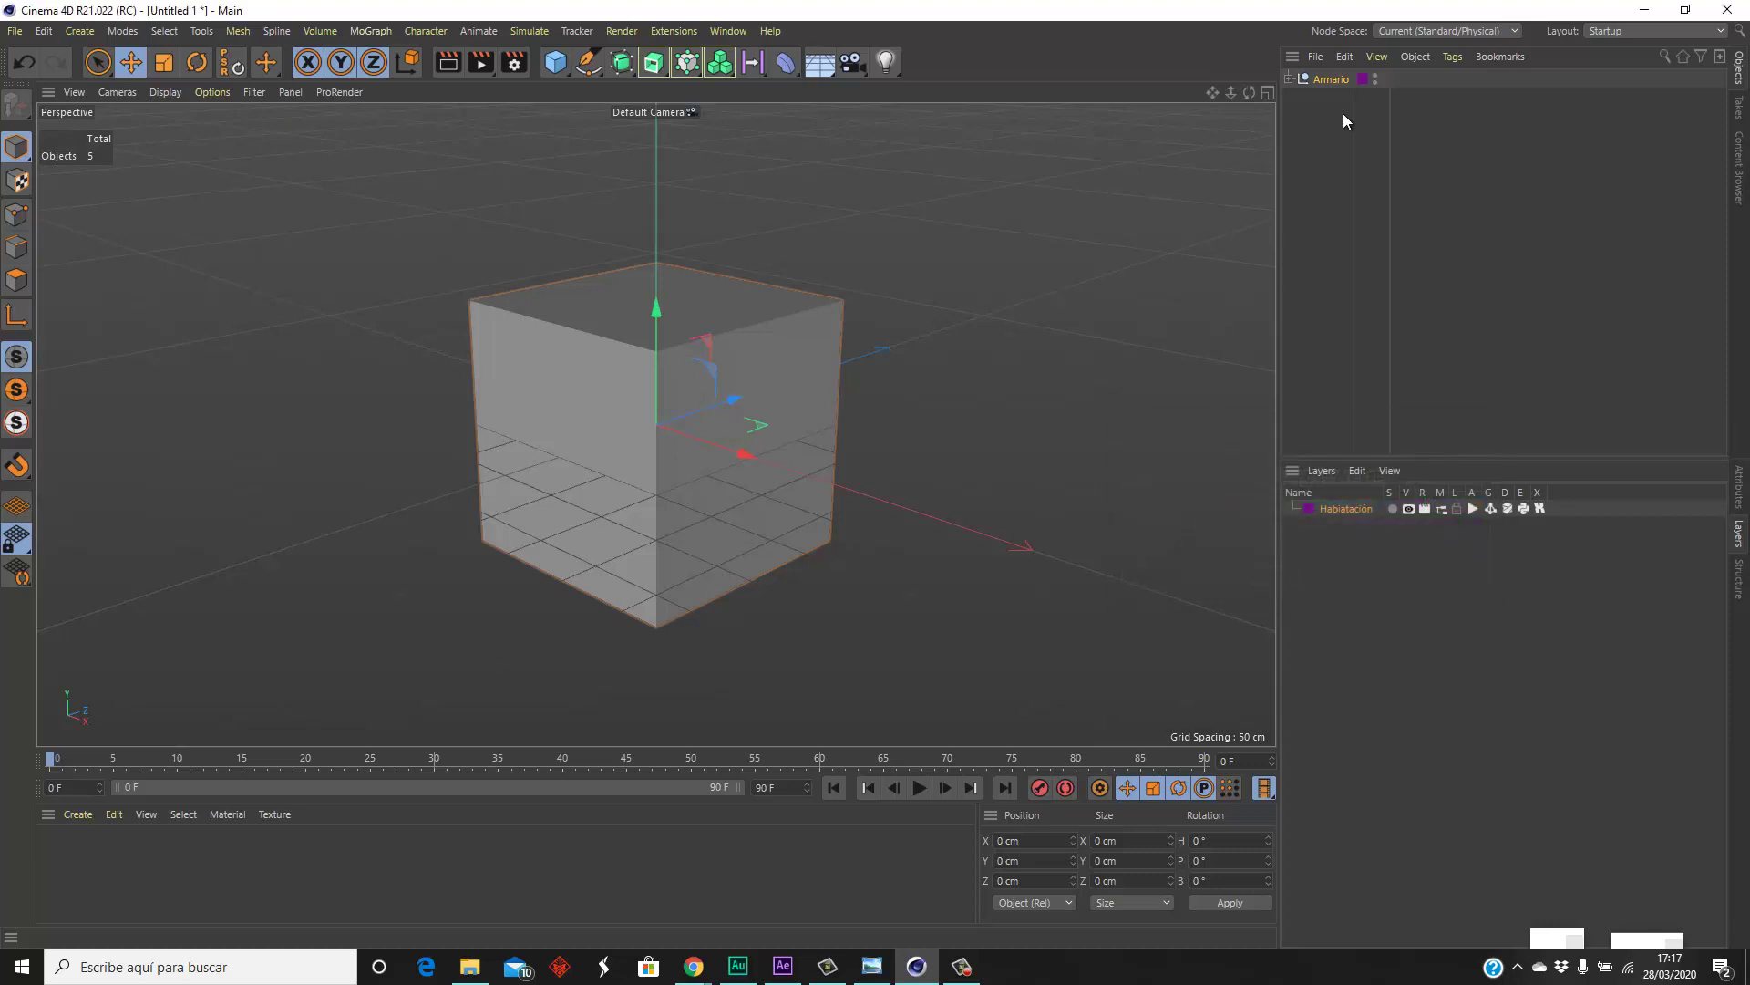
left_click(1289, 79)
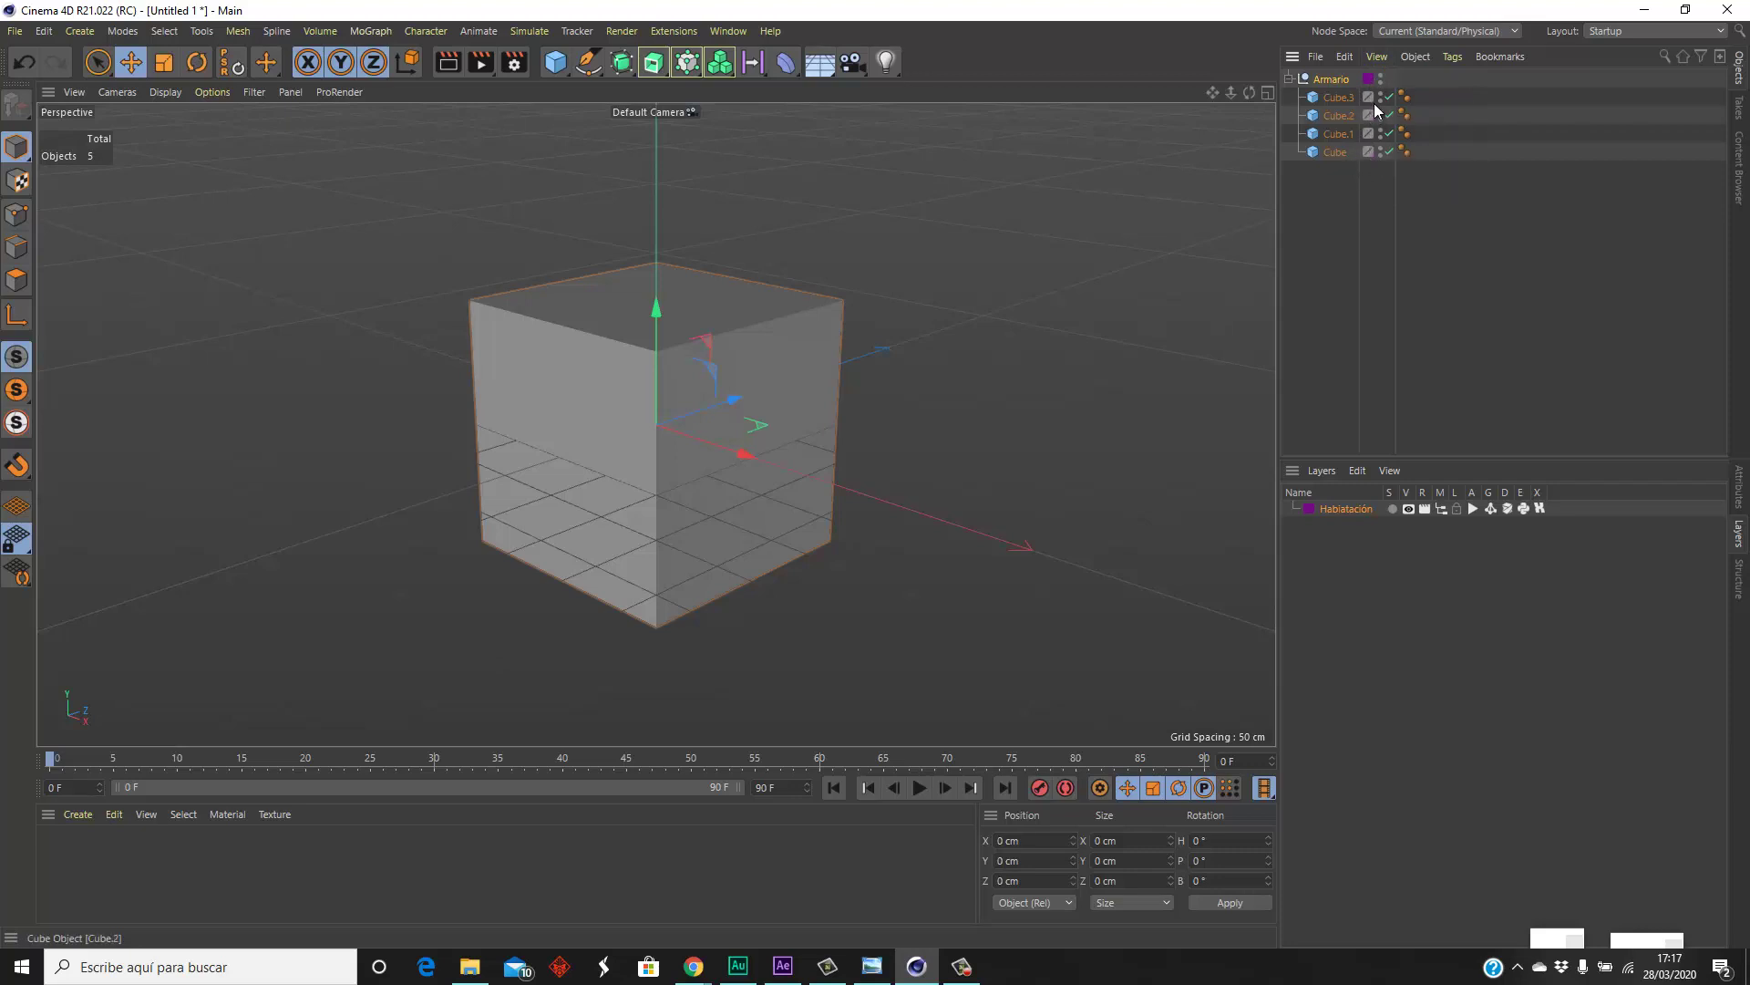
- Assign Cube.3 and the other three cubes to the Habitación layer
left_click(1369, 97)
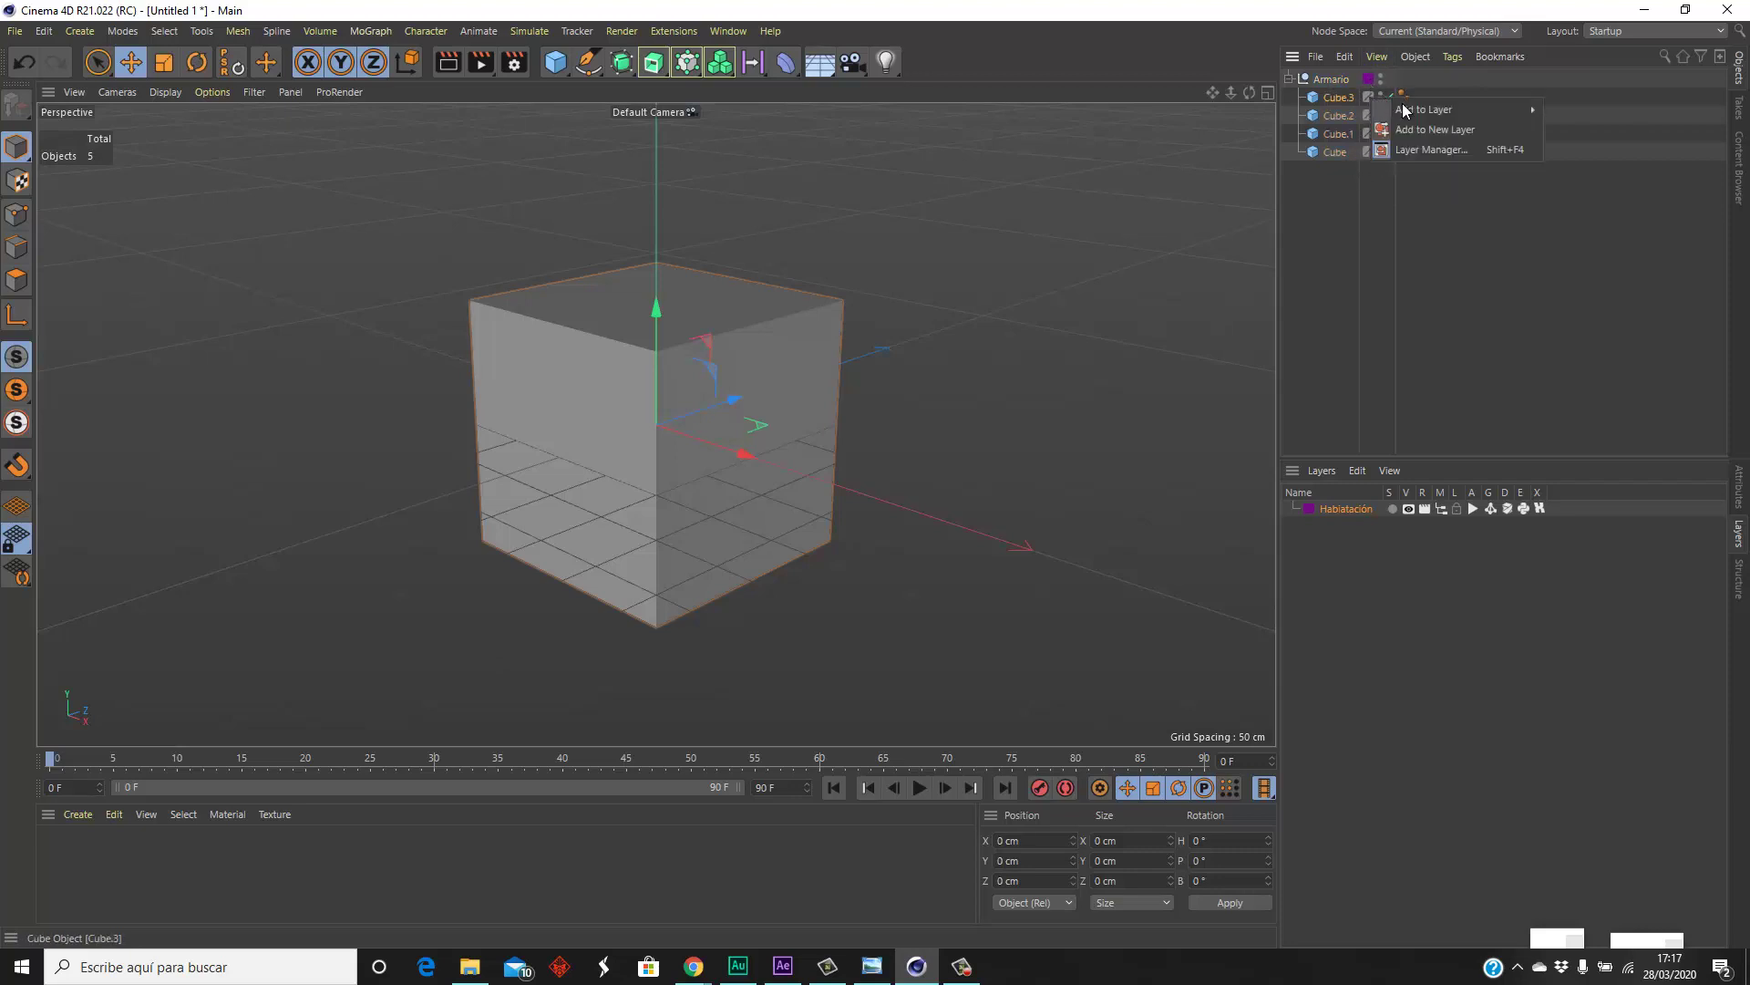
left_click(1590, 108)
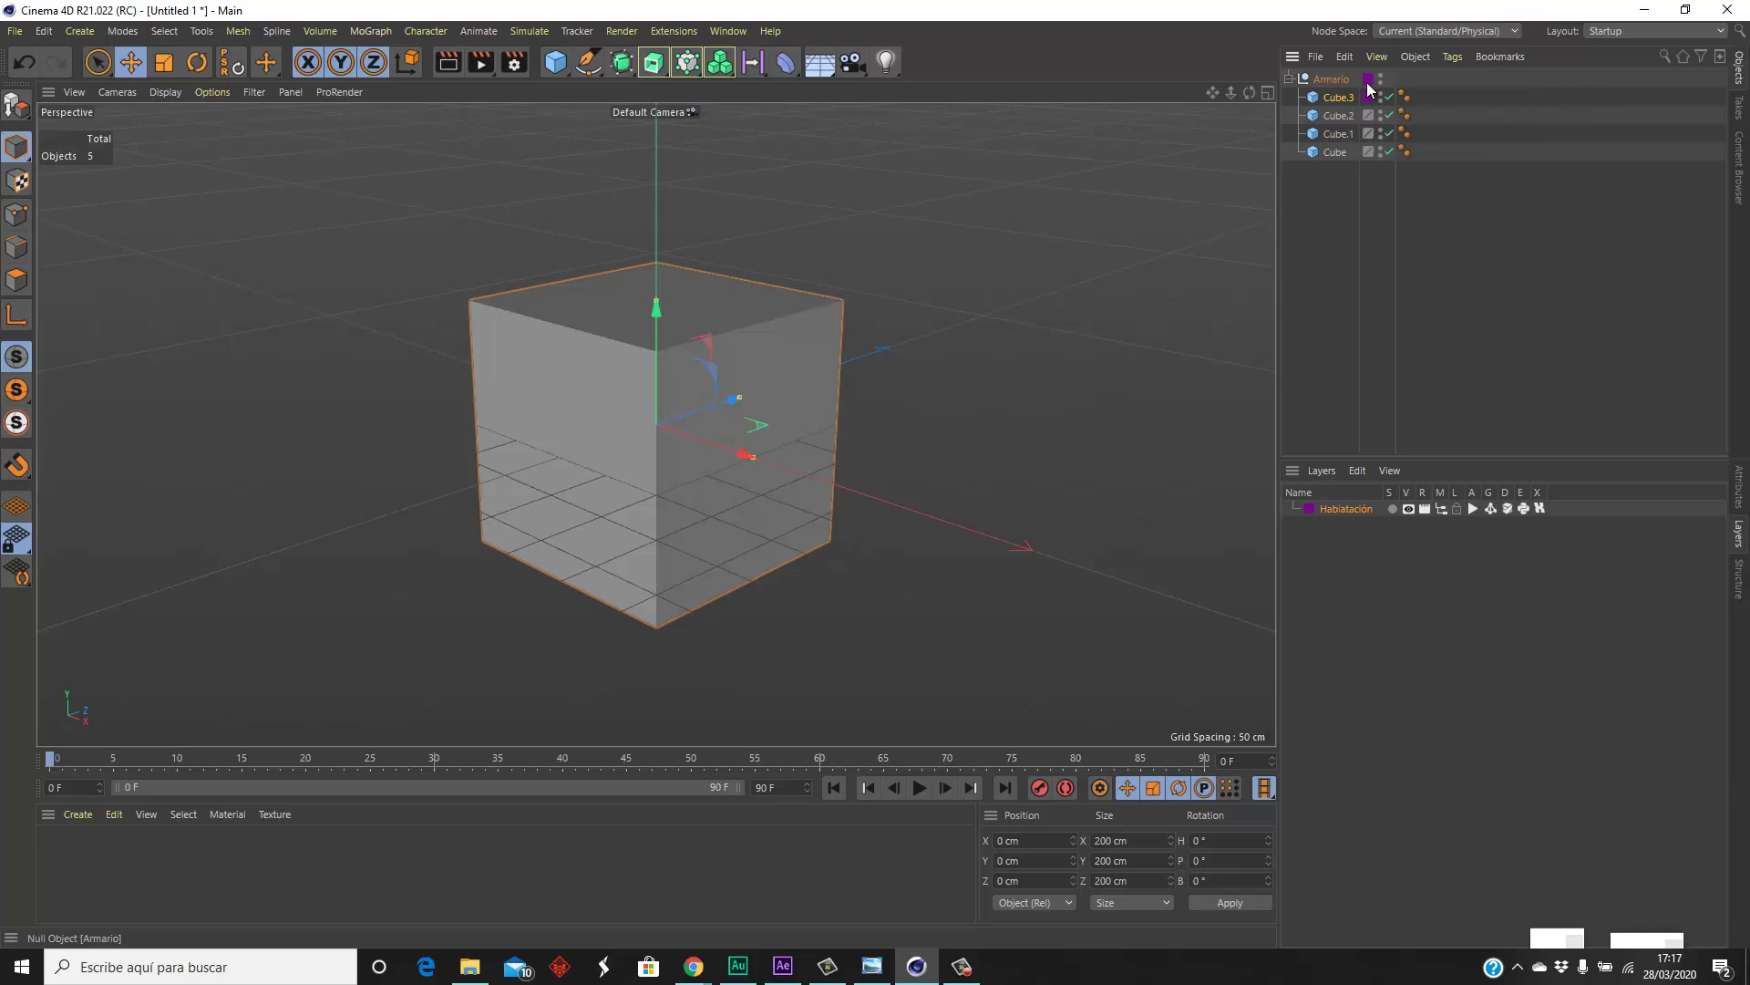
left_click_drag(1370, 97, 1372, 151)
- Toggle Habitación's viewport visibility off and back on, then deselect
left_click(1408, 508)
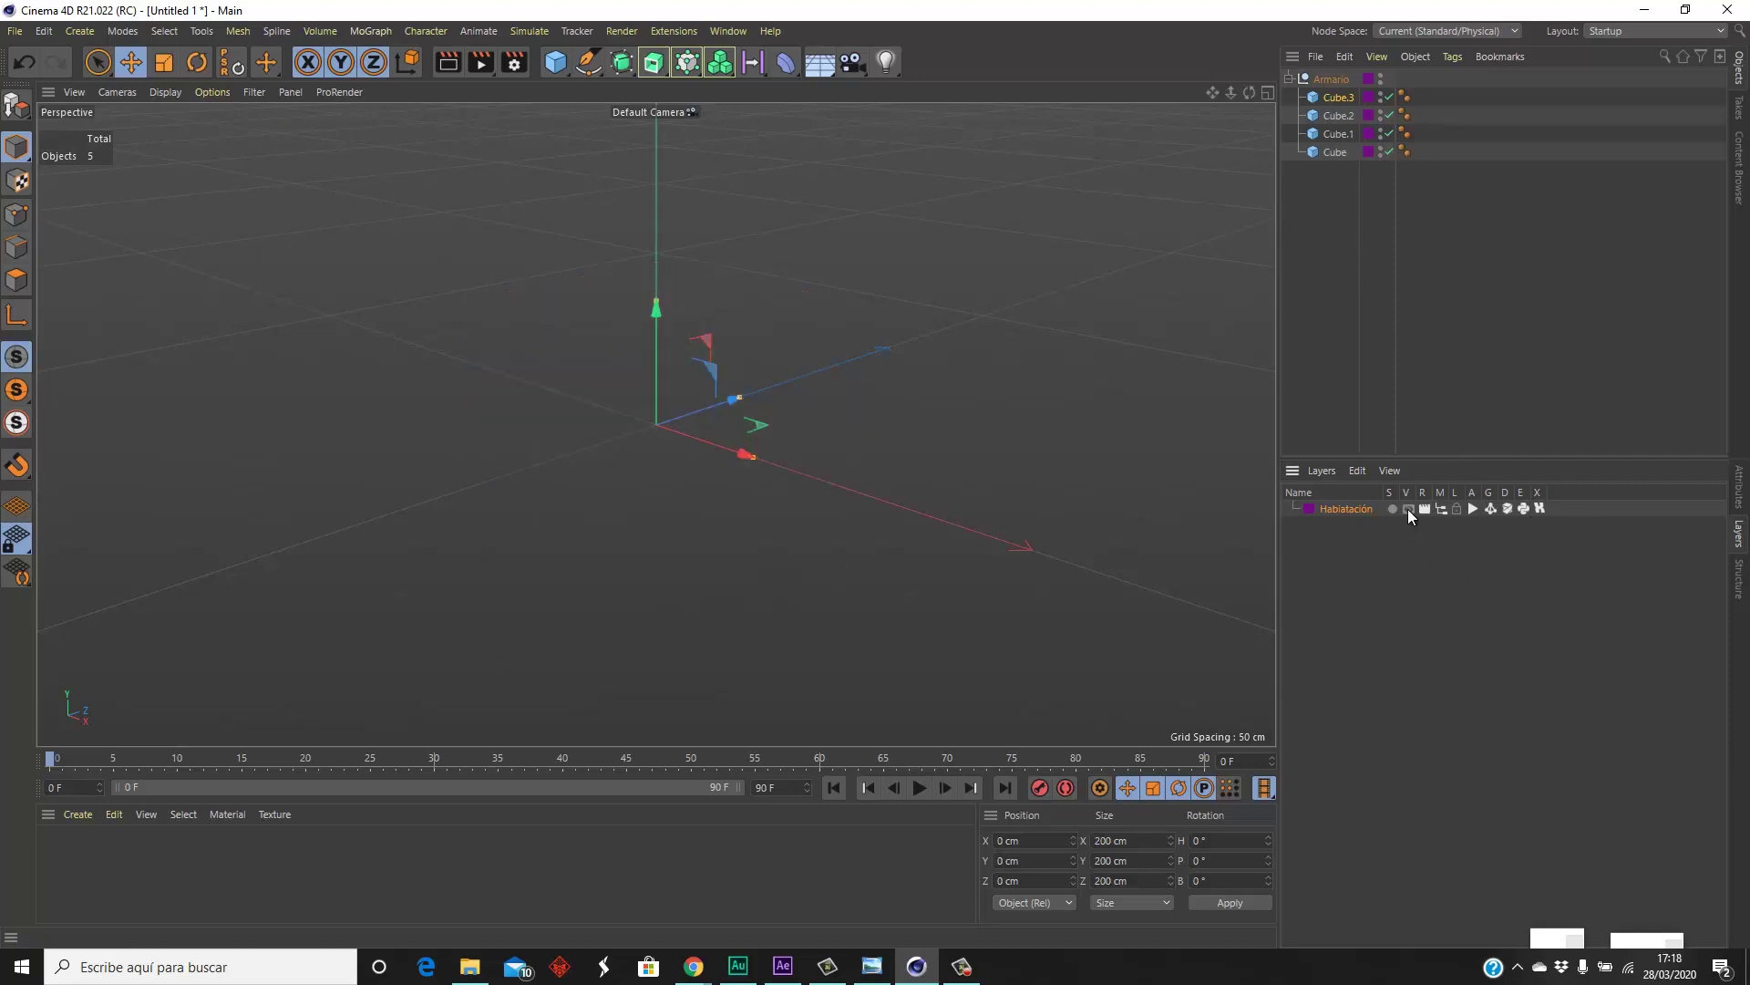
left_click(1407, 509)
left_click(1408, 508)
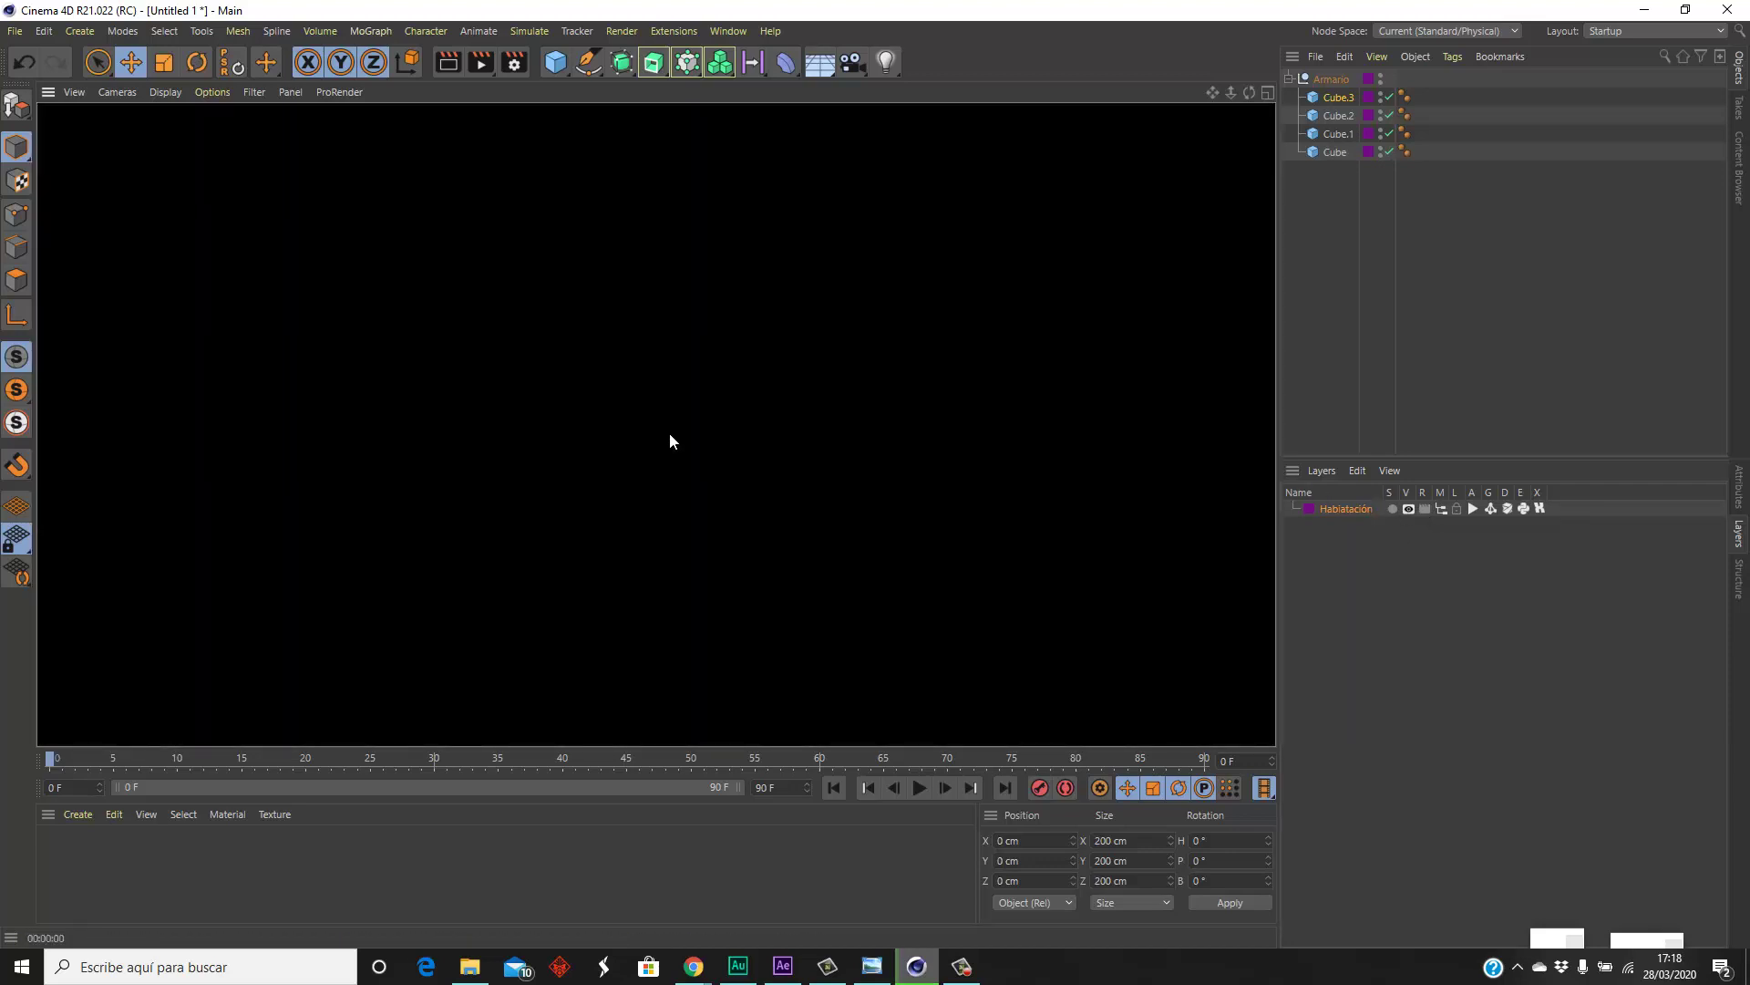
left_click(1003, 441)
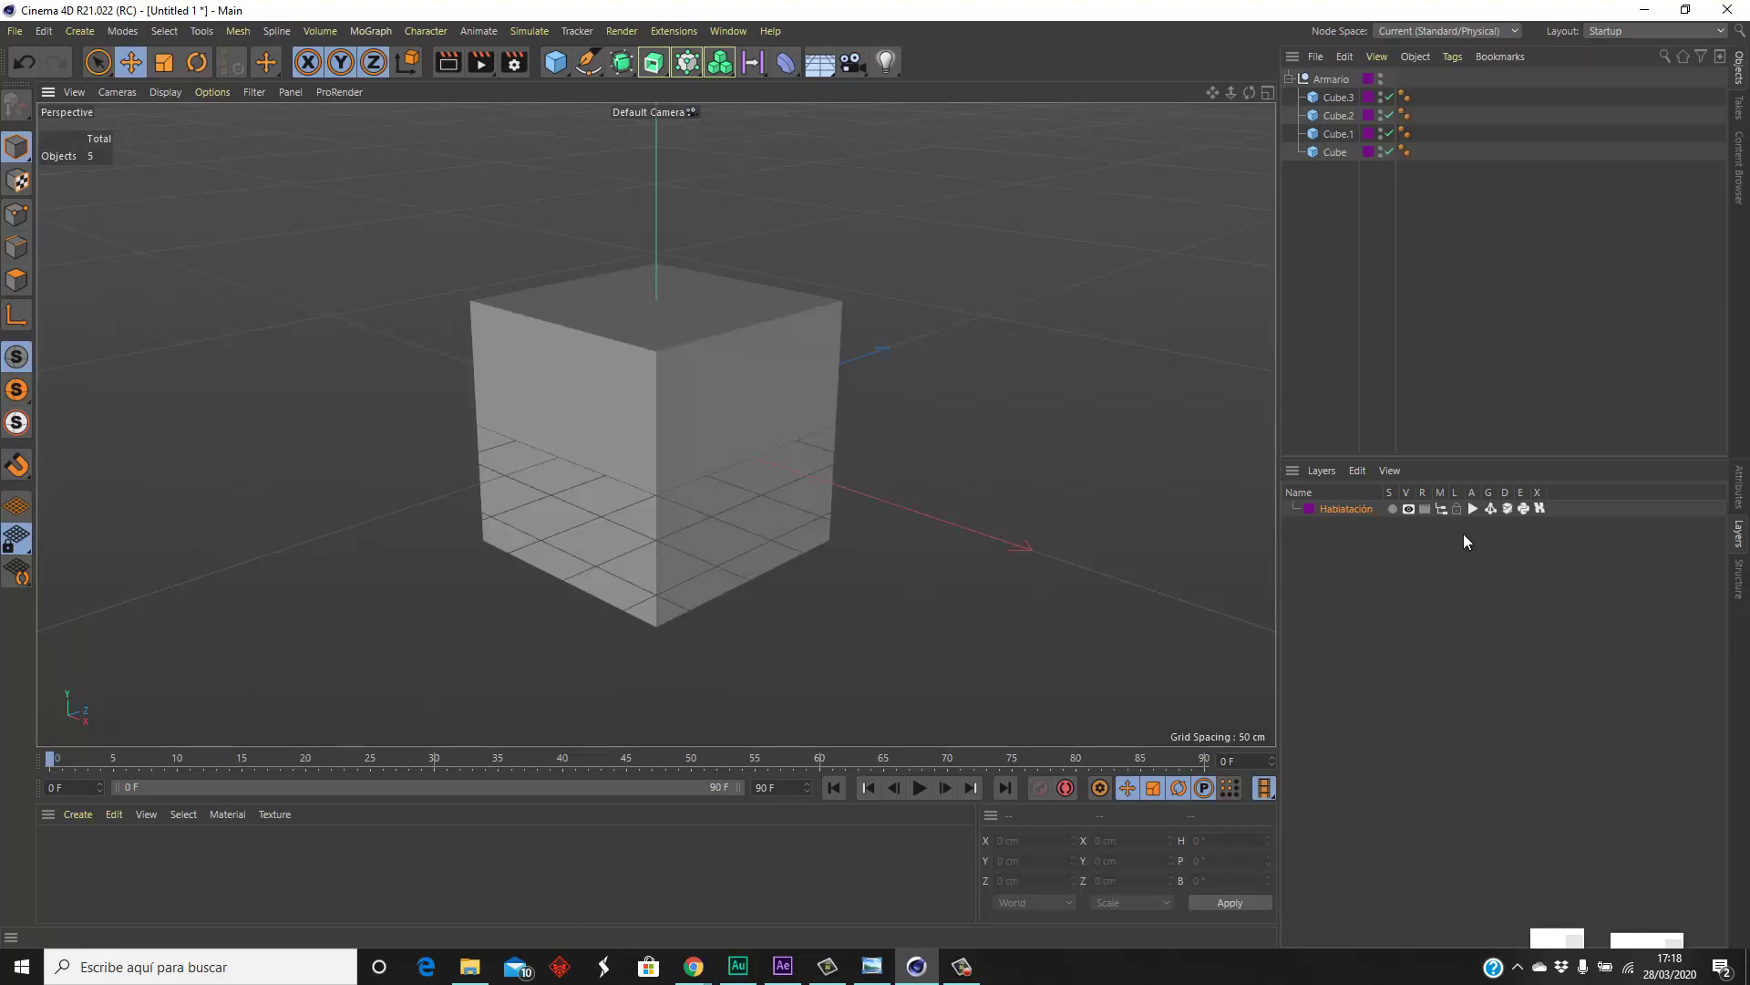
- Toggle Habitación's render, Object Manager visibility and lock switches
left_click(1420, 507)
left_click(1441, 507)
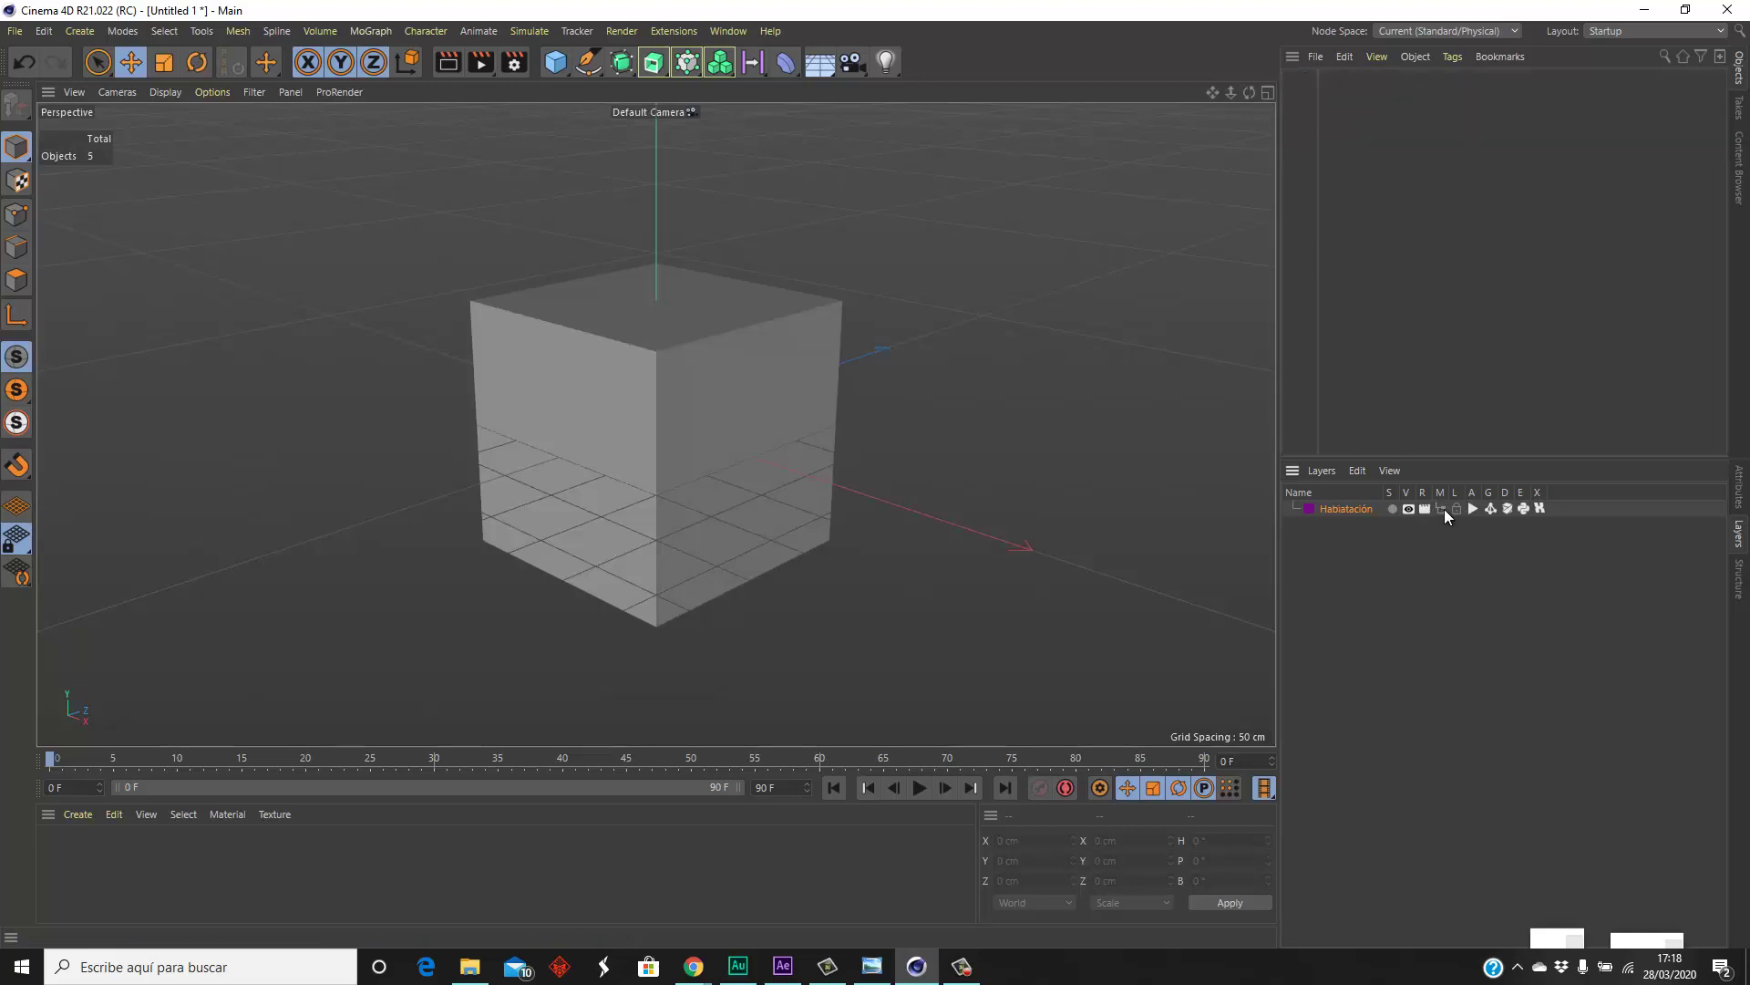
left_click(1441, 508)
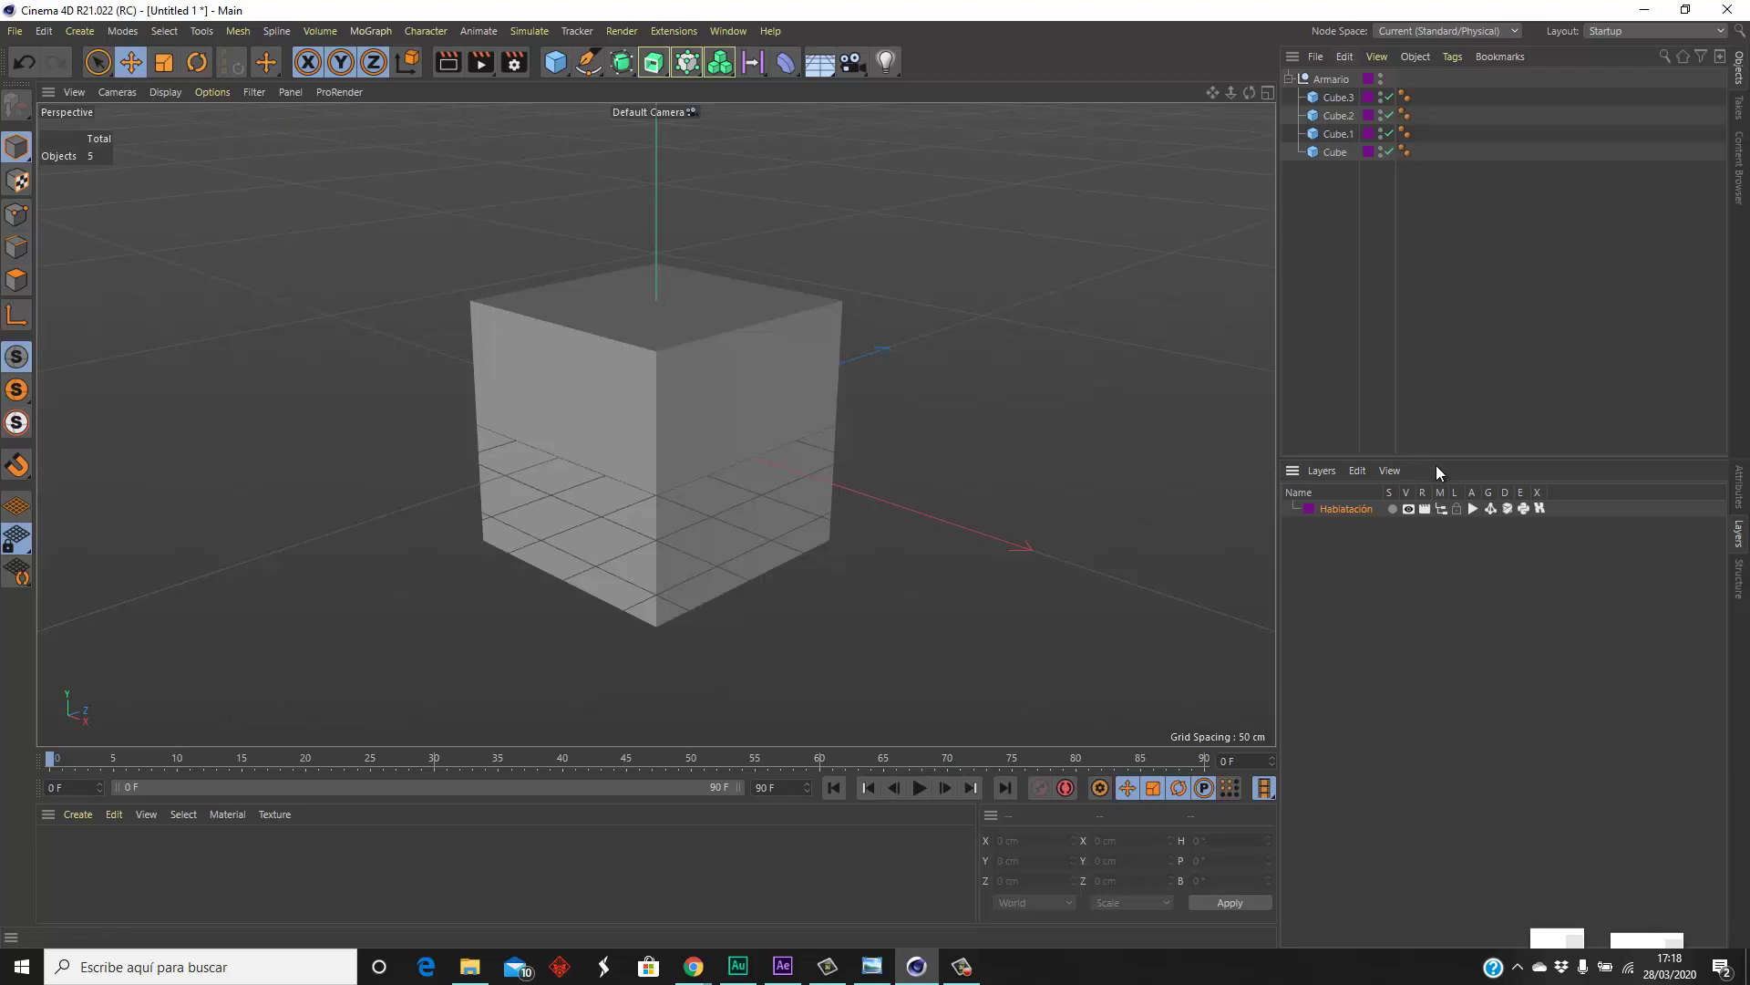
left_click(1288, 78)
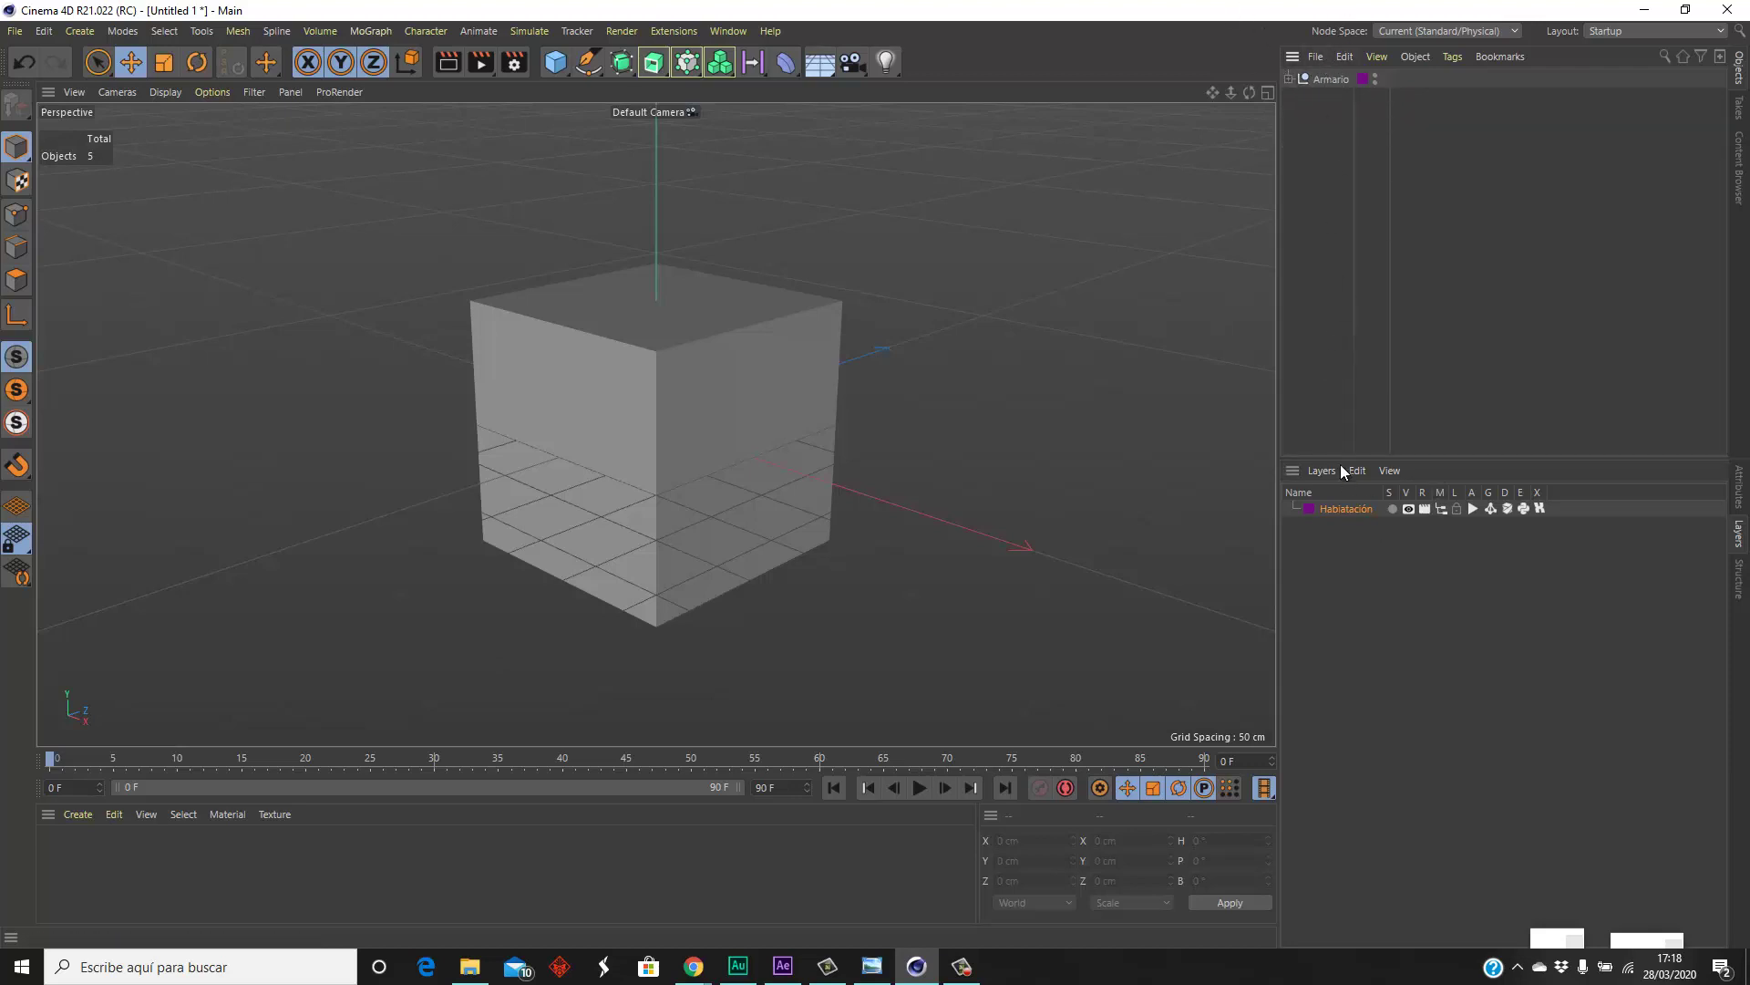
left_click(1441, 509)
left_click(1441, 508)
left_click(1457, 508)
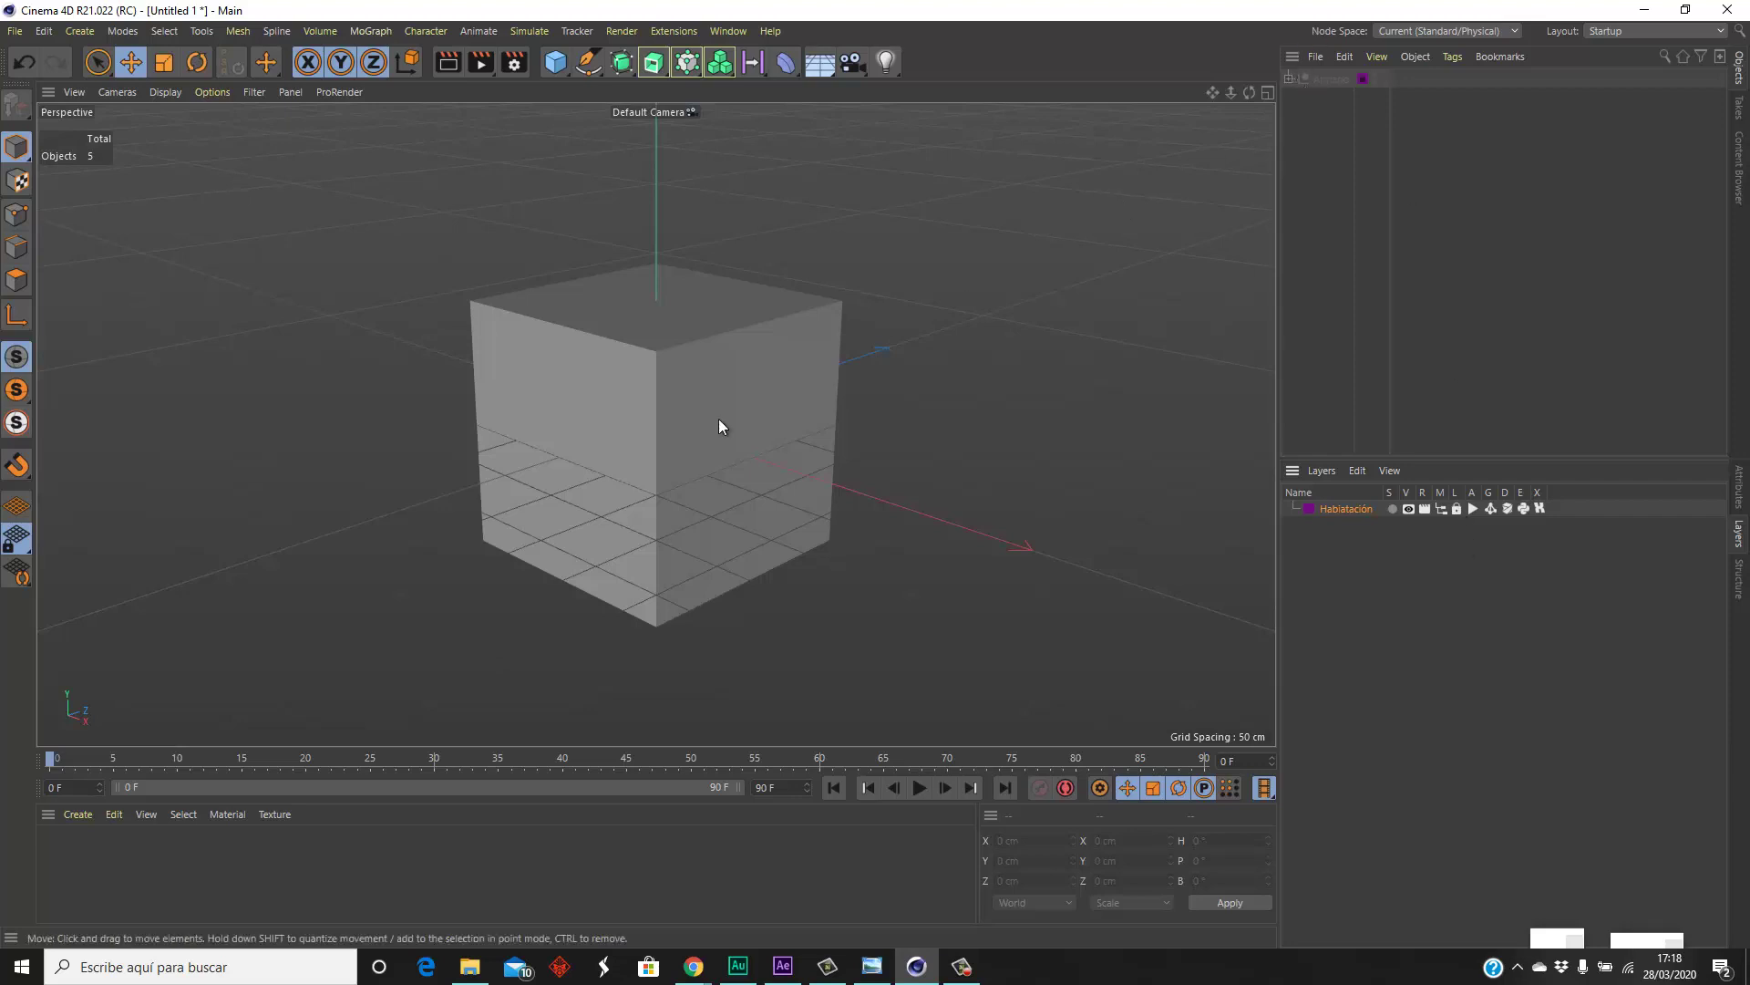
- Switch off Habitación's generators to hide the cube, then turn them back on
key("9")
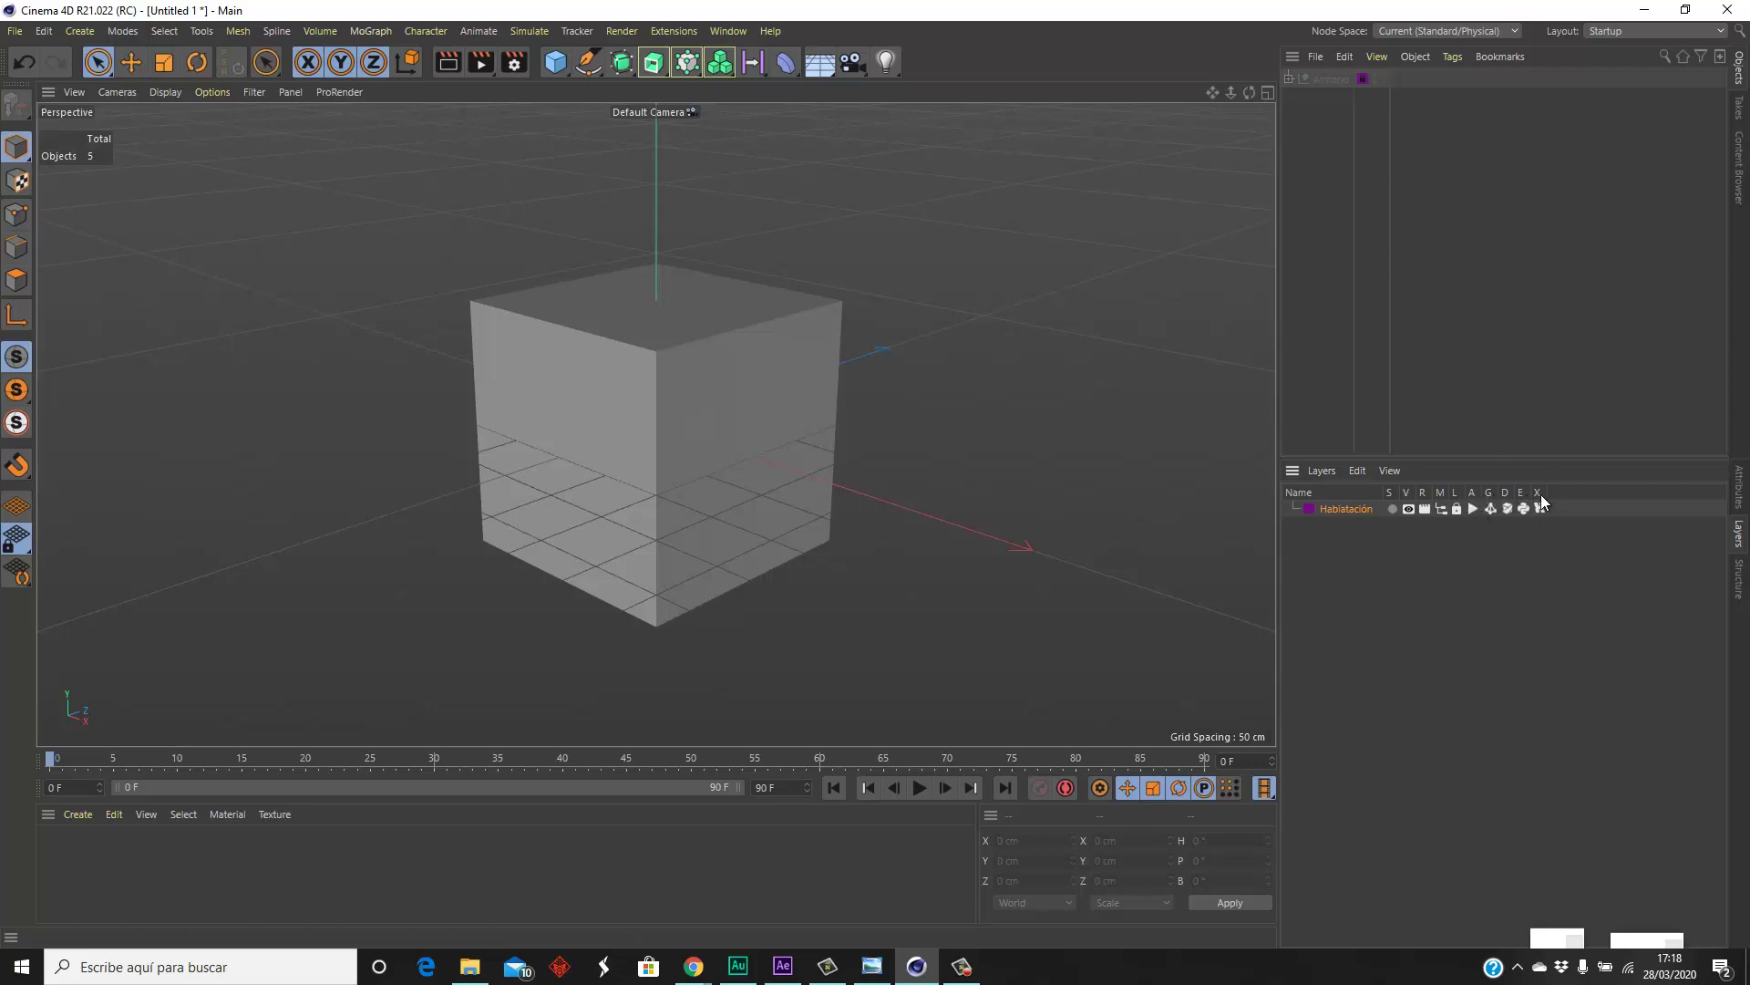
left_click(1490, 507)
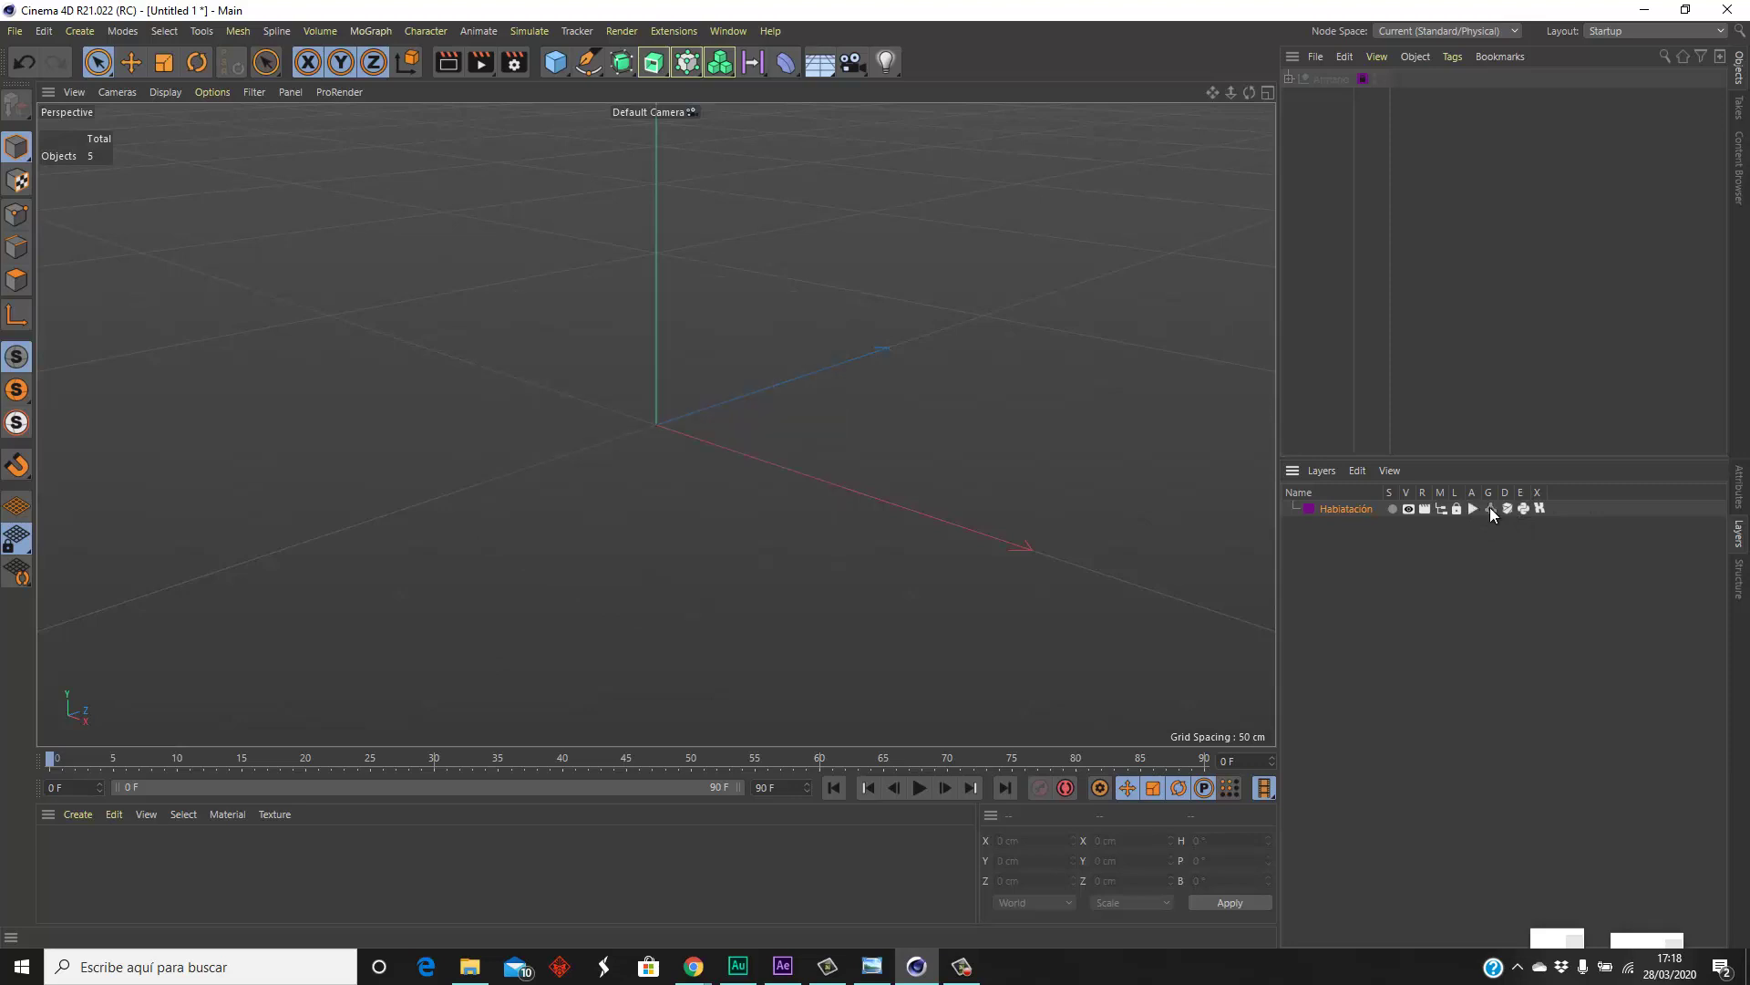
left_click_drag(688, 62, 697, 144)
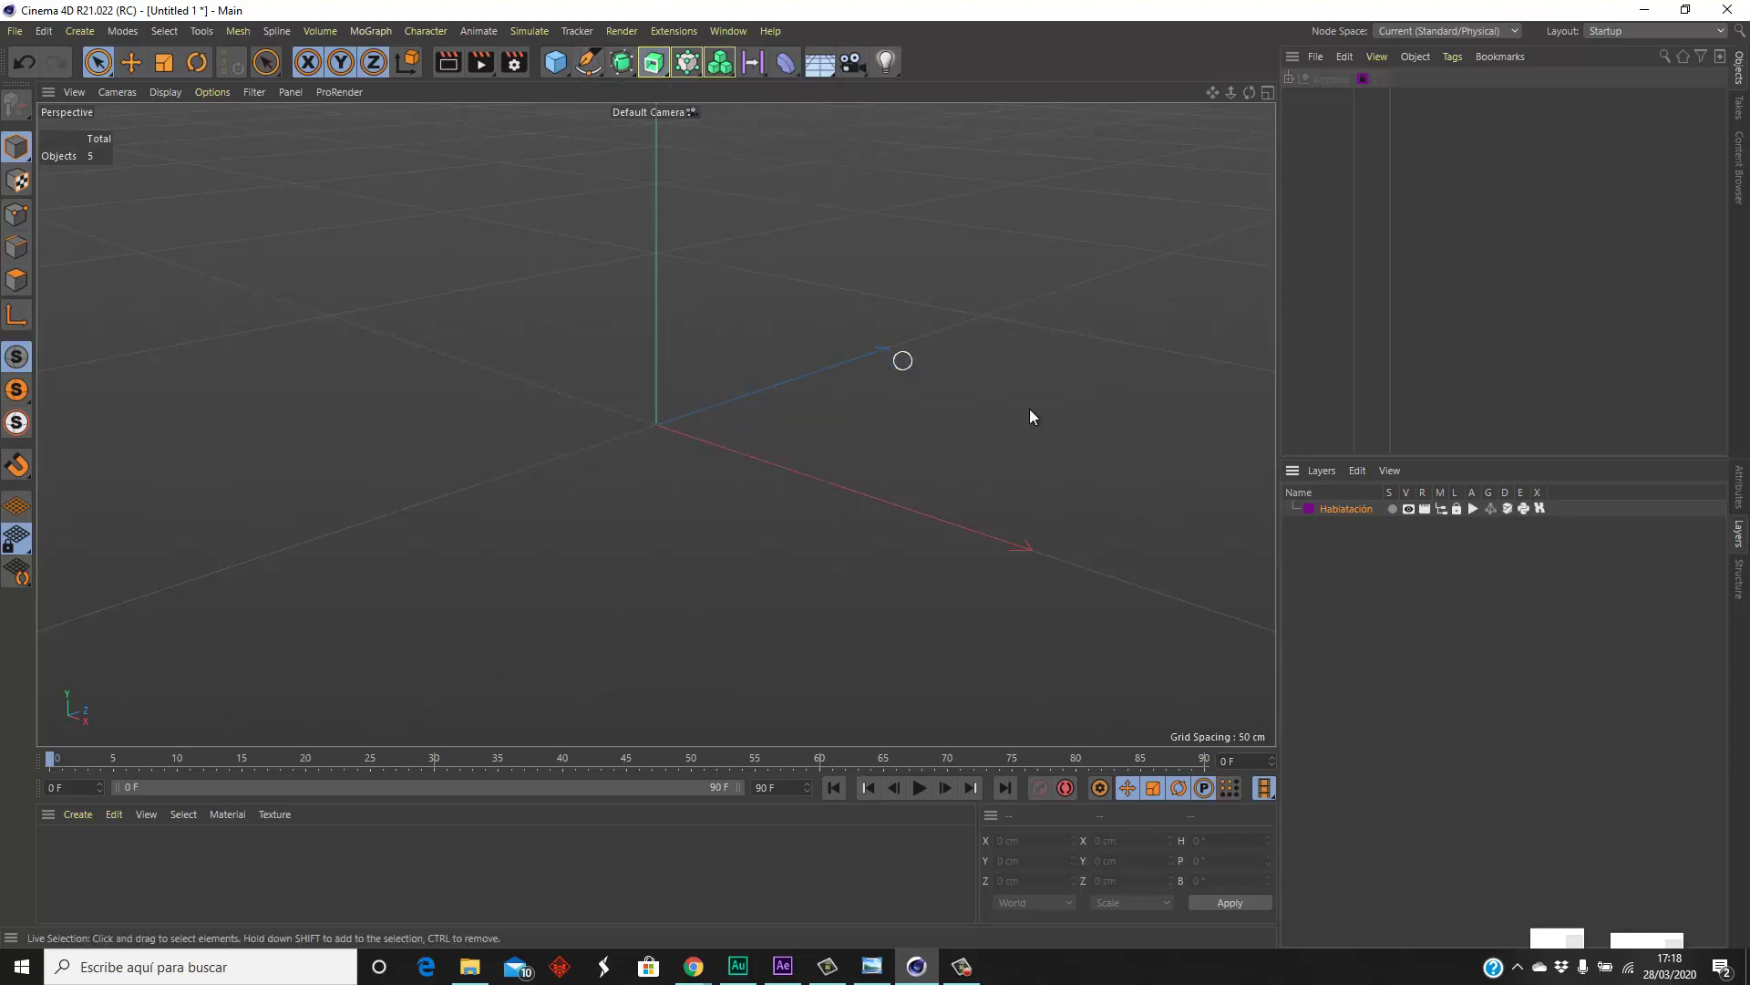
left_click(1490, 509)
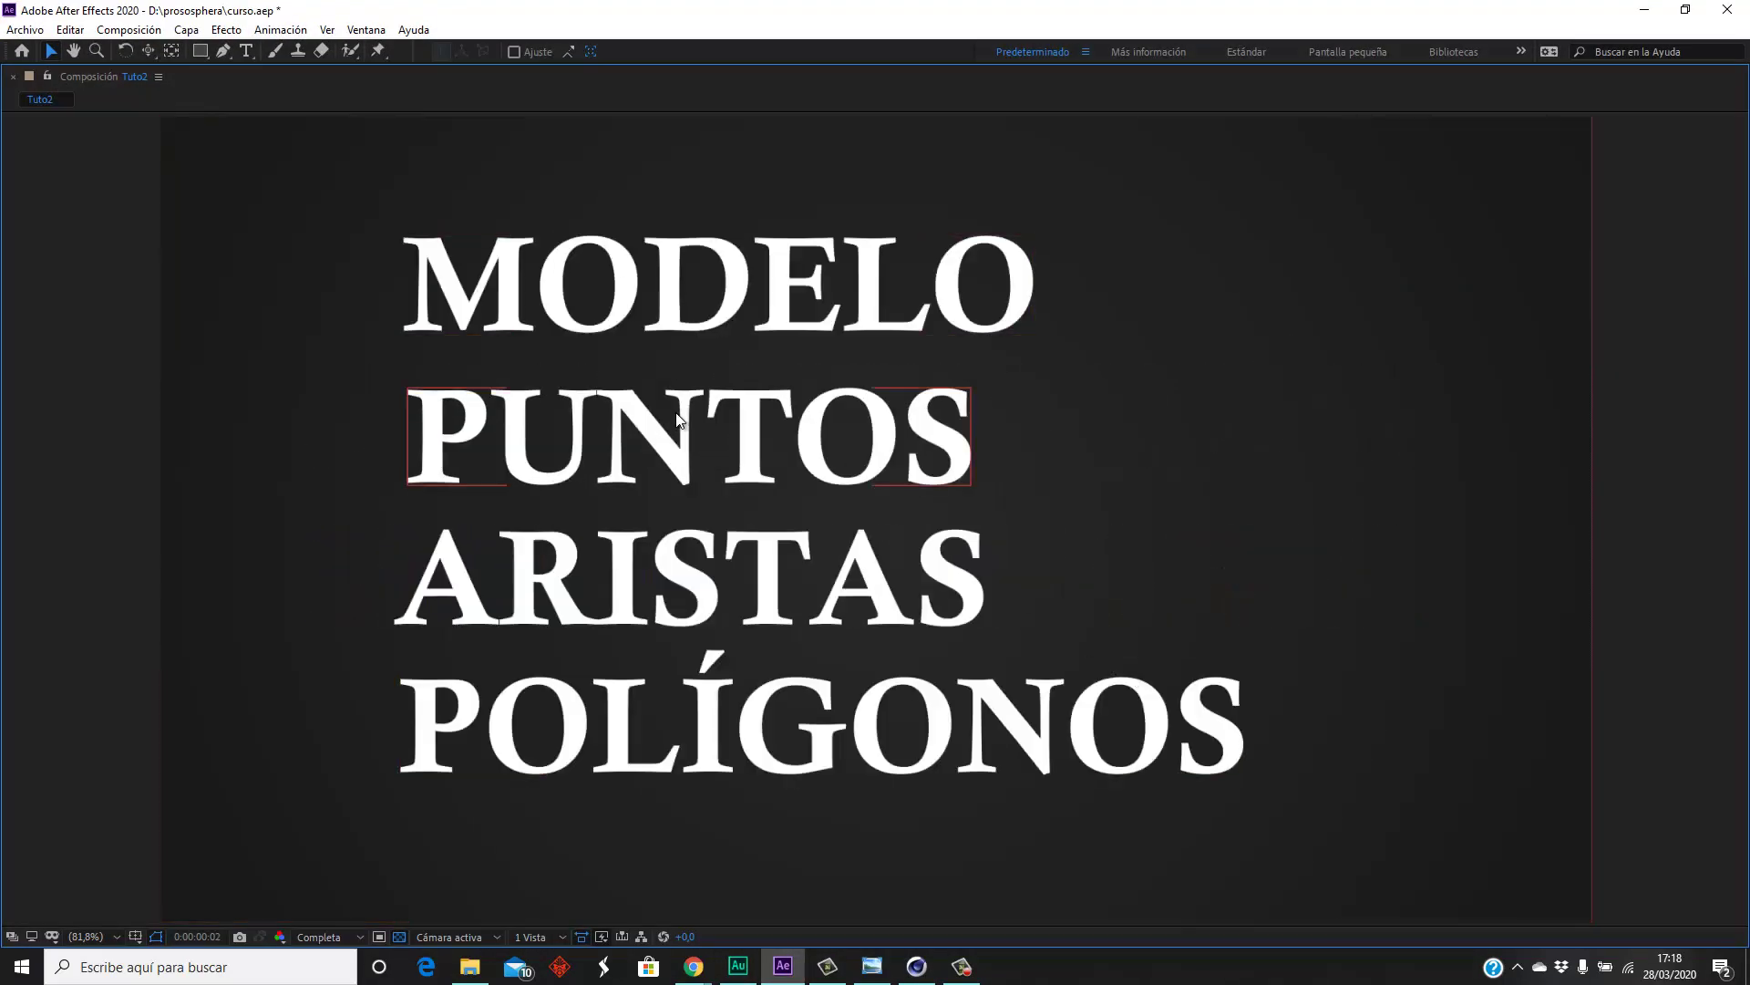
- Select the POLÍGONOS title text in After Effects, then return to Cinema 4D
left_click(783, 736)
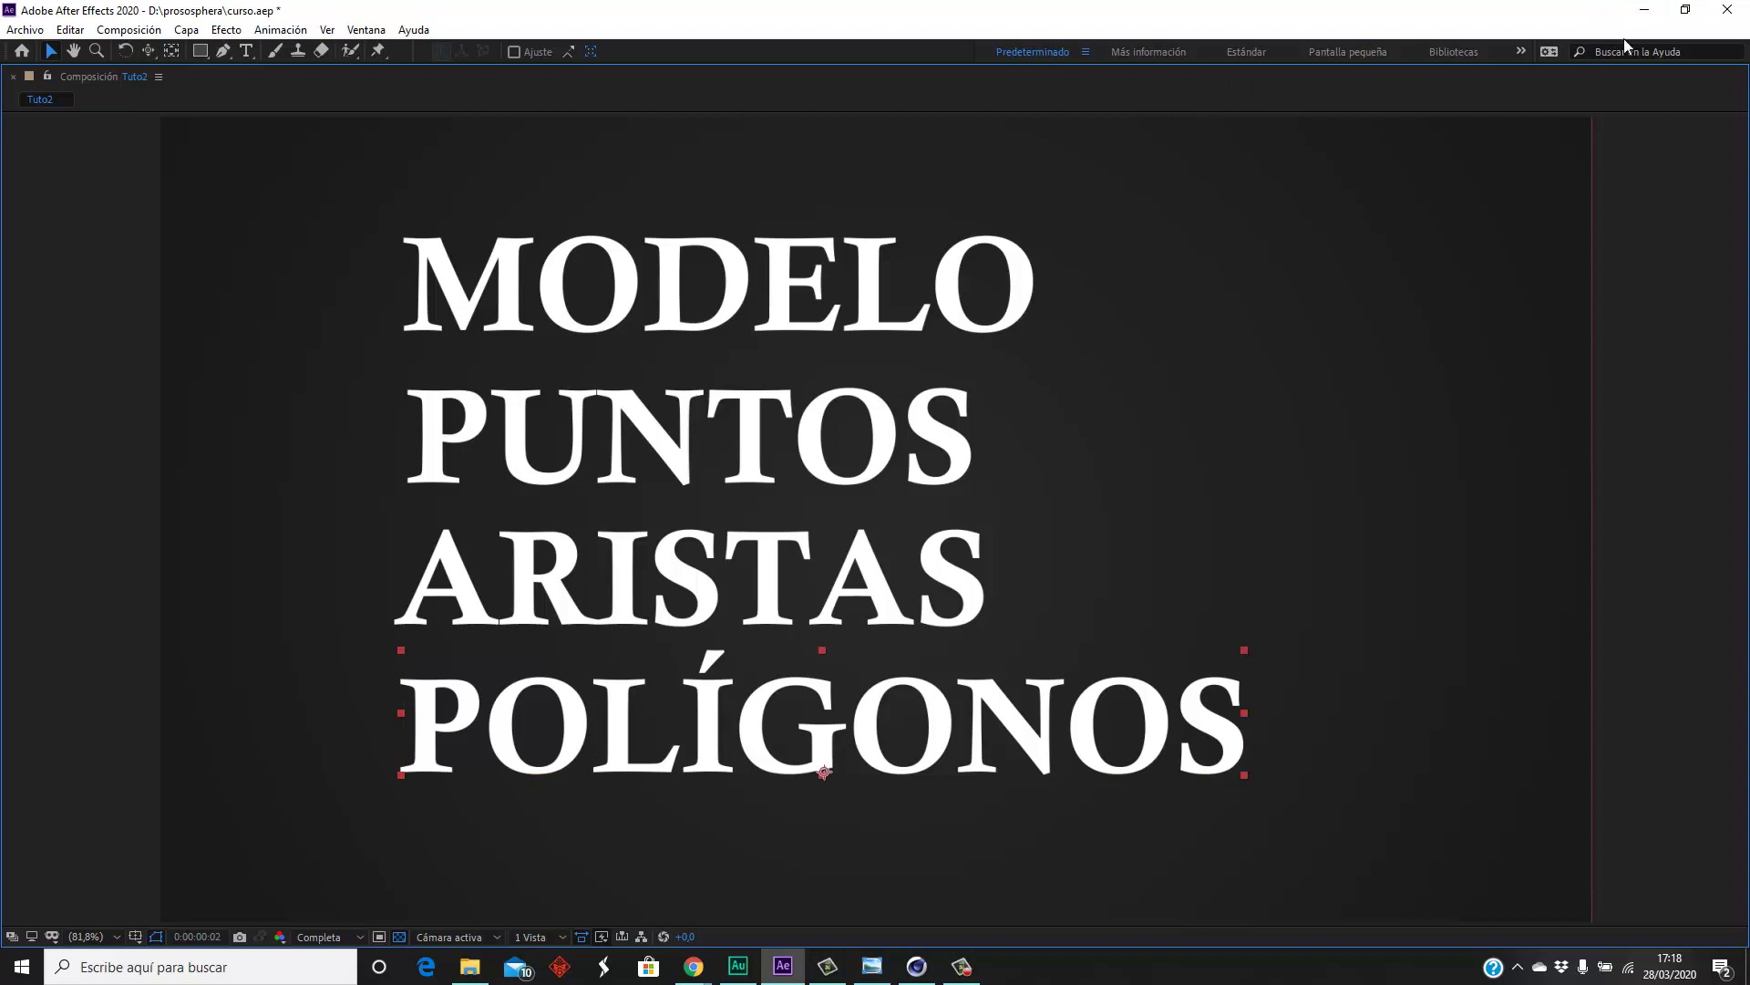
left_click(1645, 11)
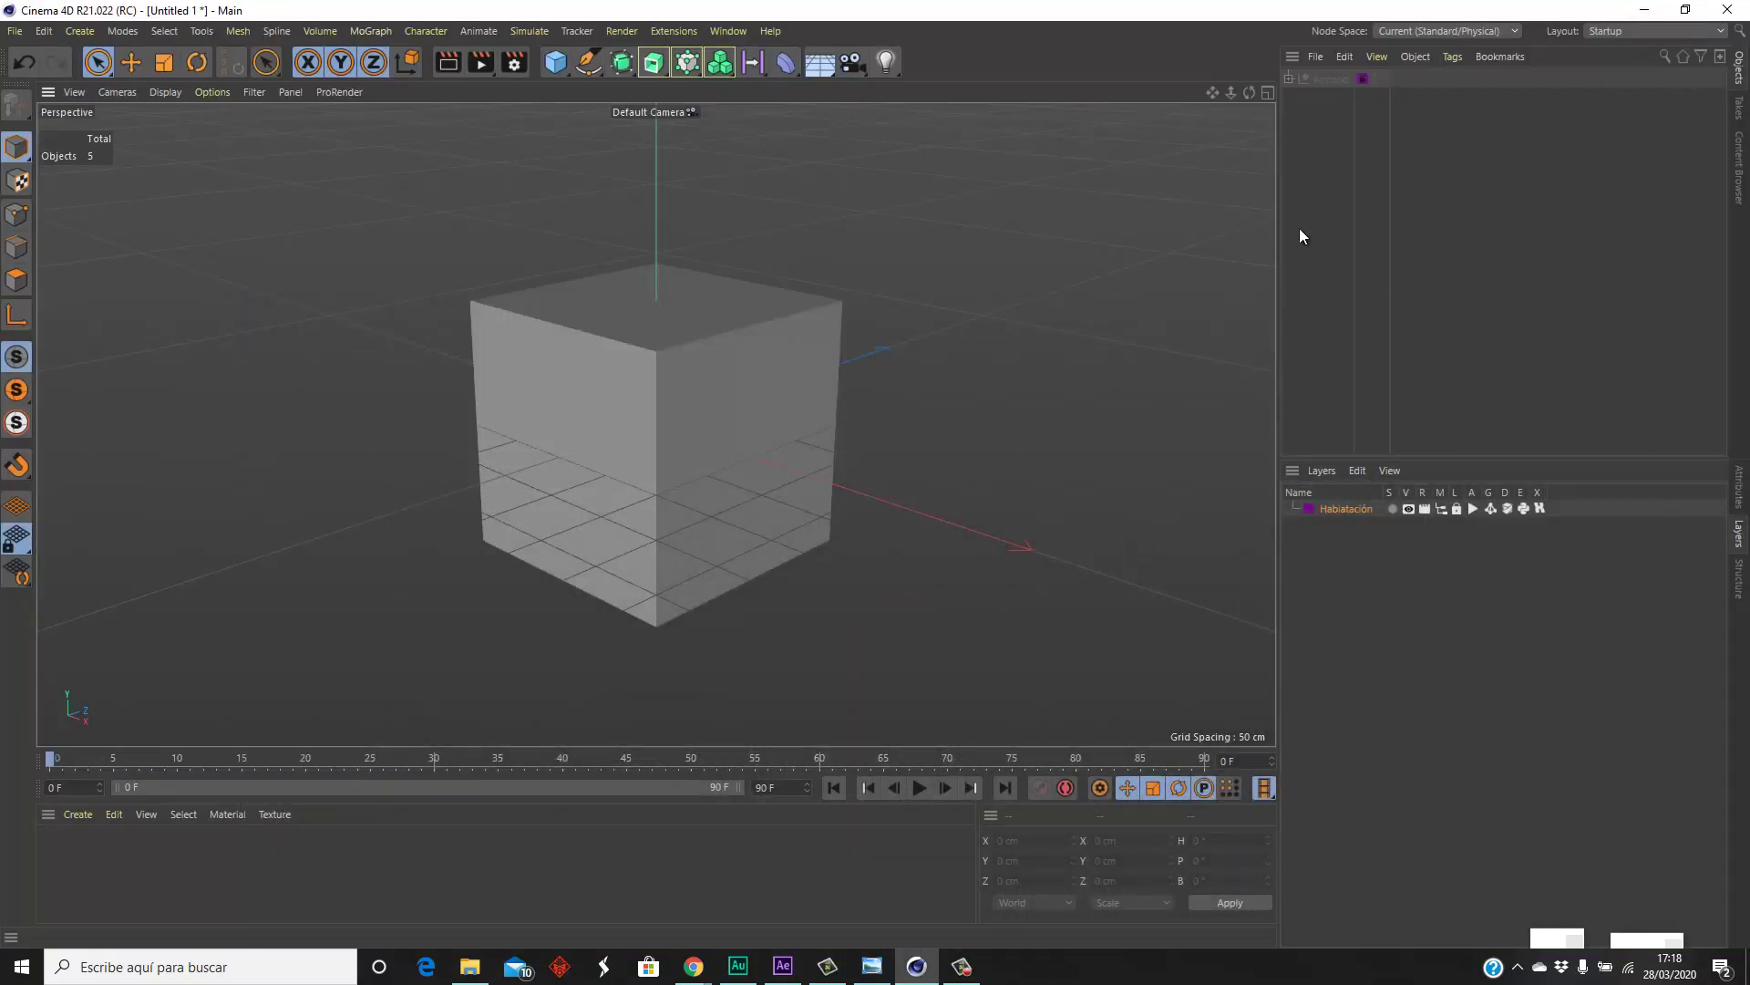
- Delete the Habiatación layer and the Armario group with its cubes
key("Delete")
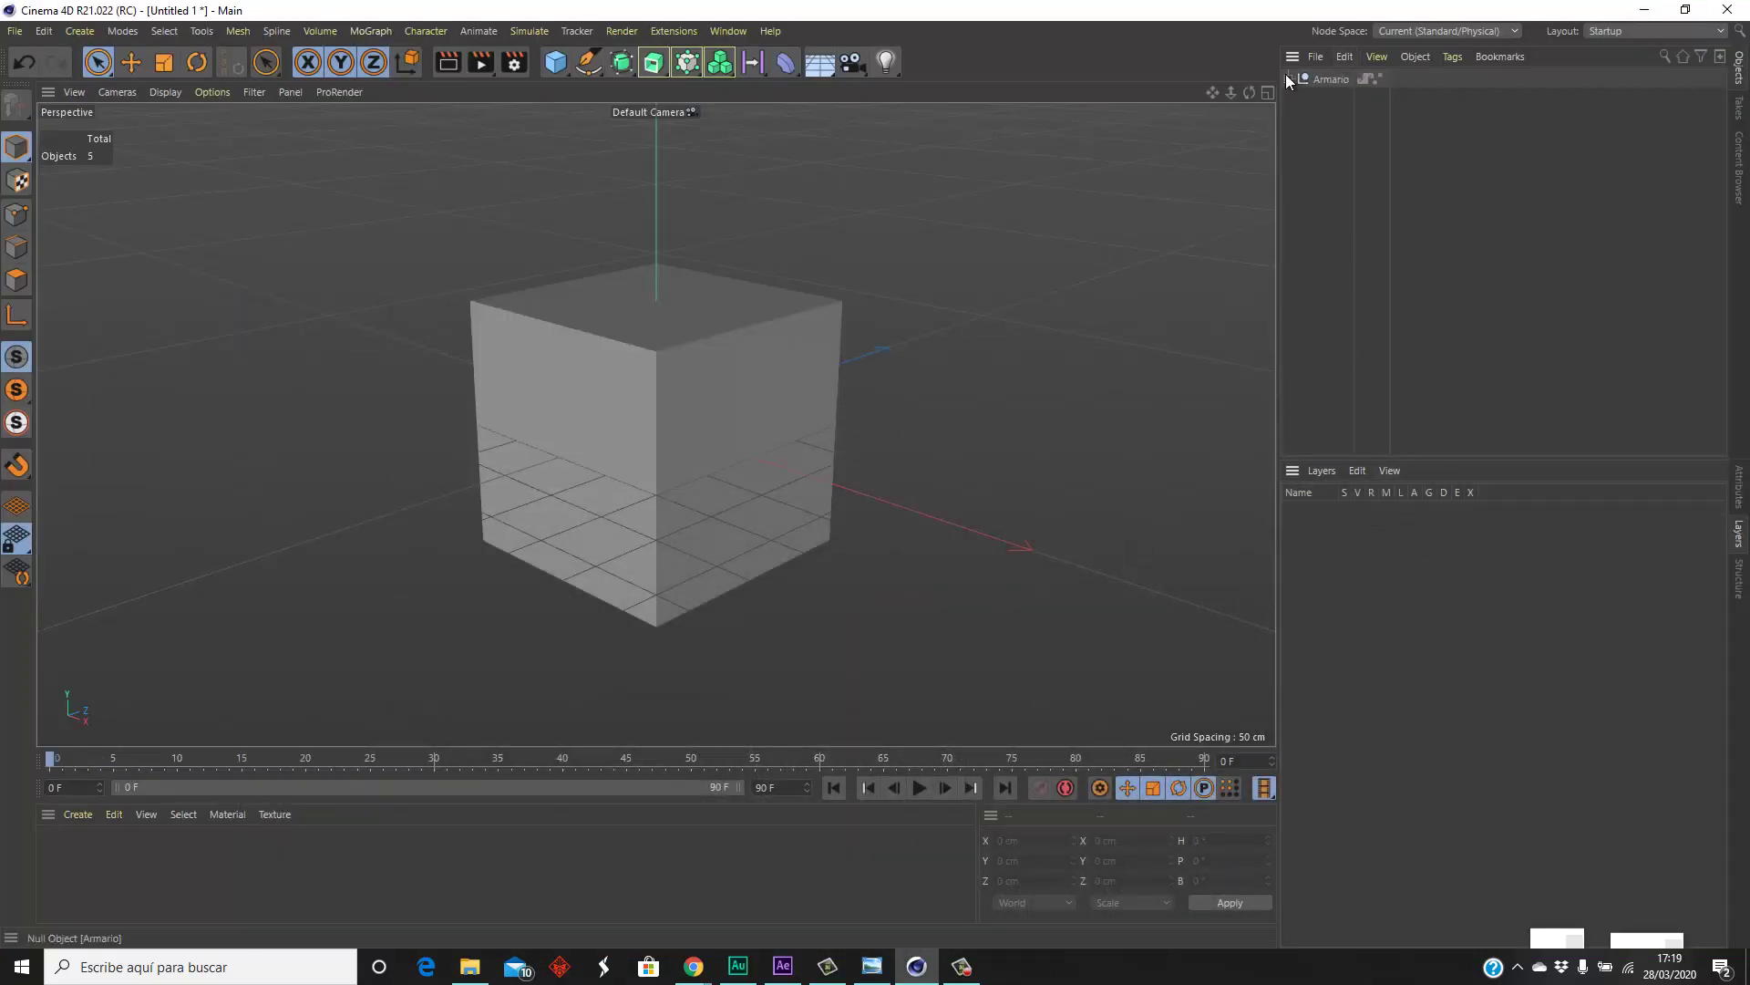
left_click(1288, 78)
key("ctrl+z")
key("ctrl+z")
key("ctrl+z")
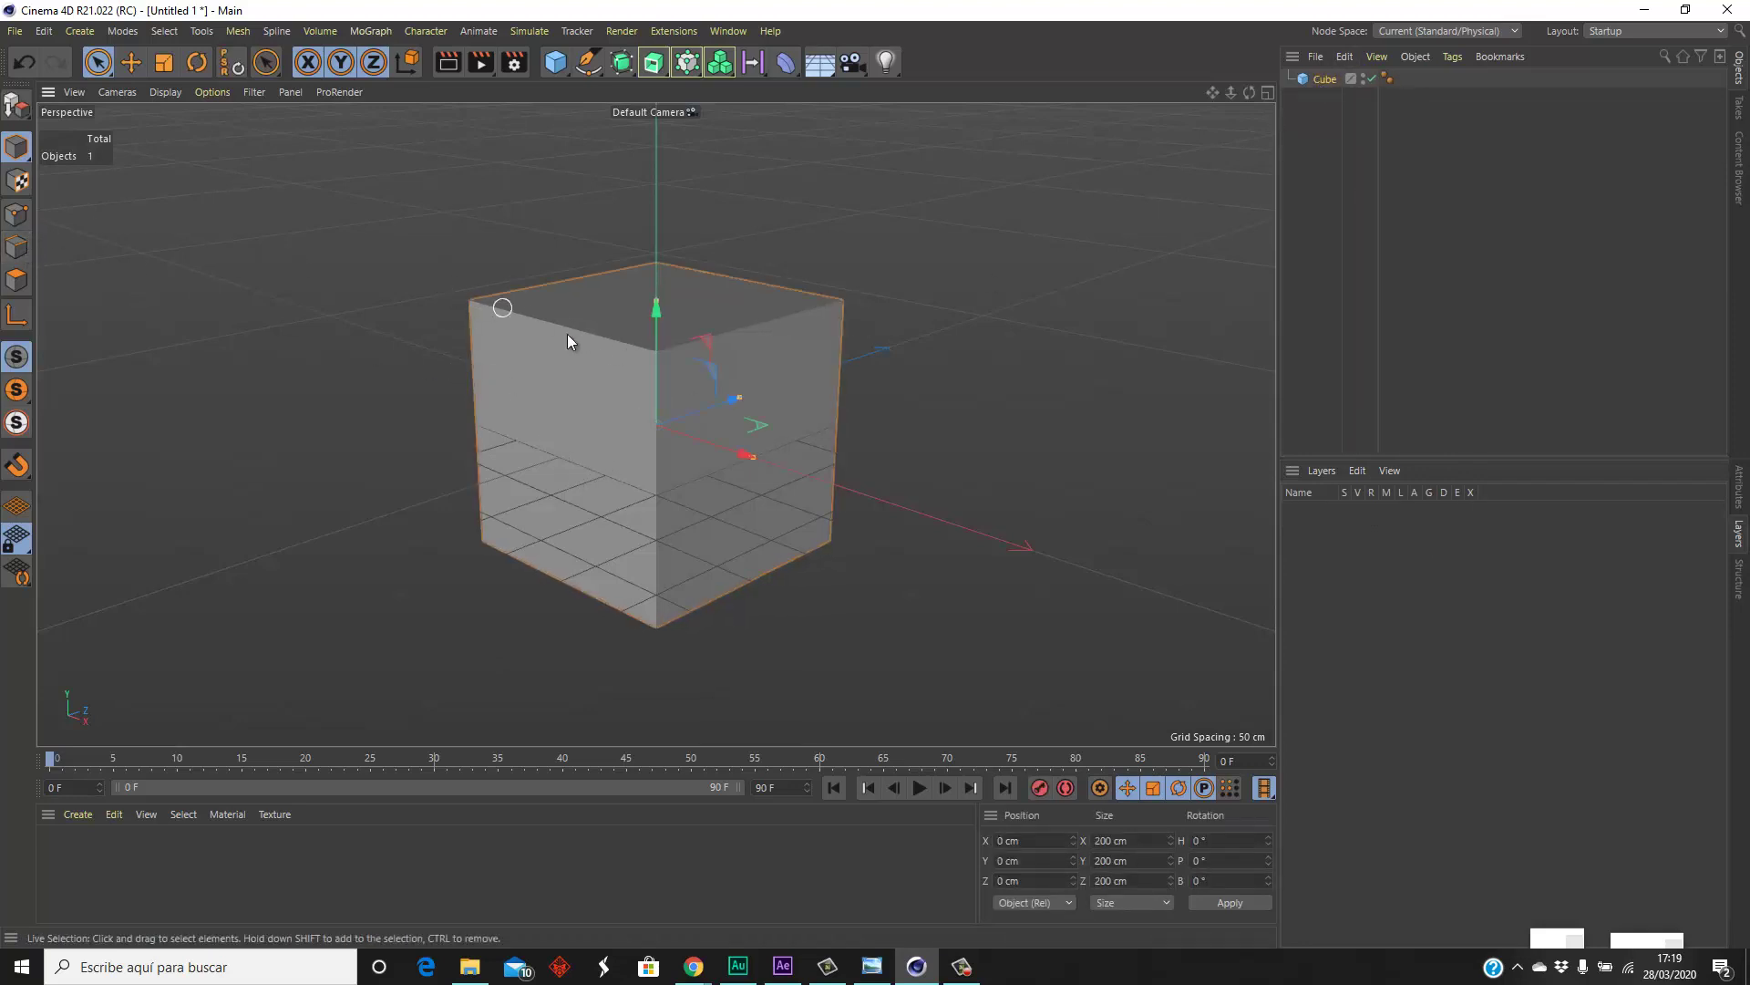
- Orbit, zoom and pan the viewport to look down on the remaining cube
left_click_drag(589, 421, 586, 417, "alt")
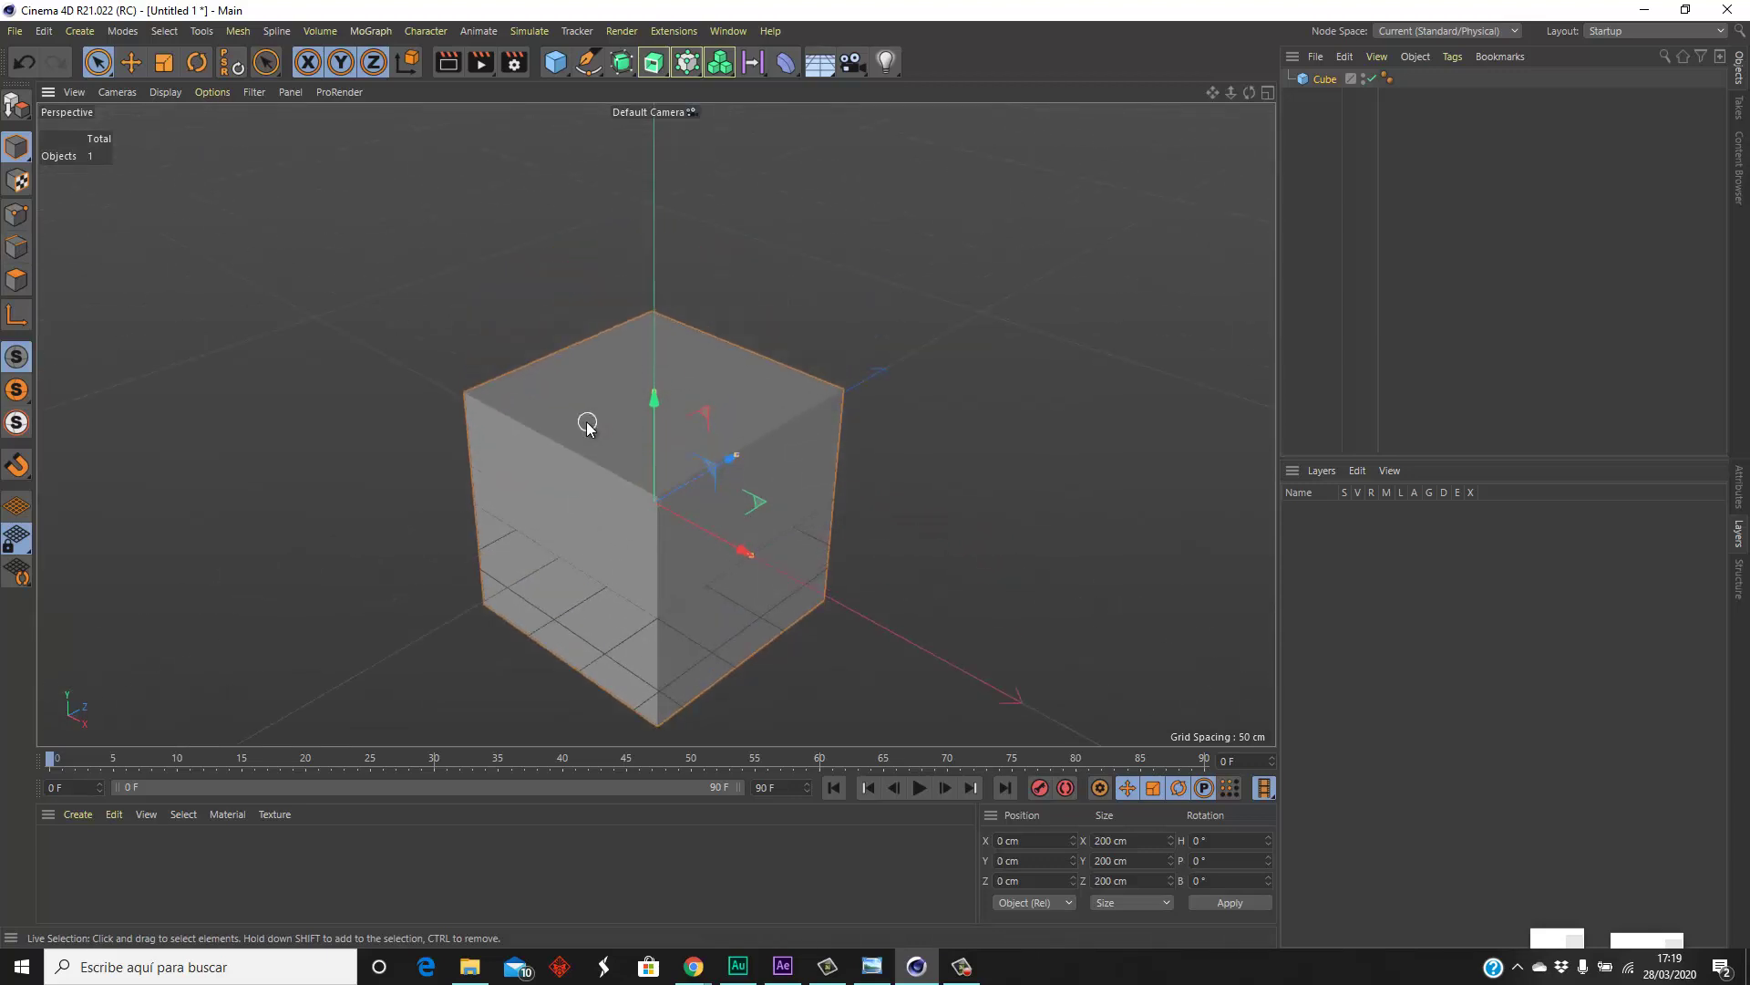
scroll(606, 455, "up", 2)
middle_click_drag(606, 457, 529, 328, "alt")
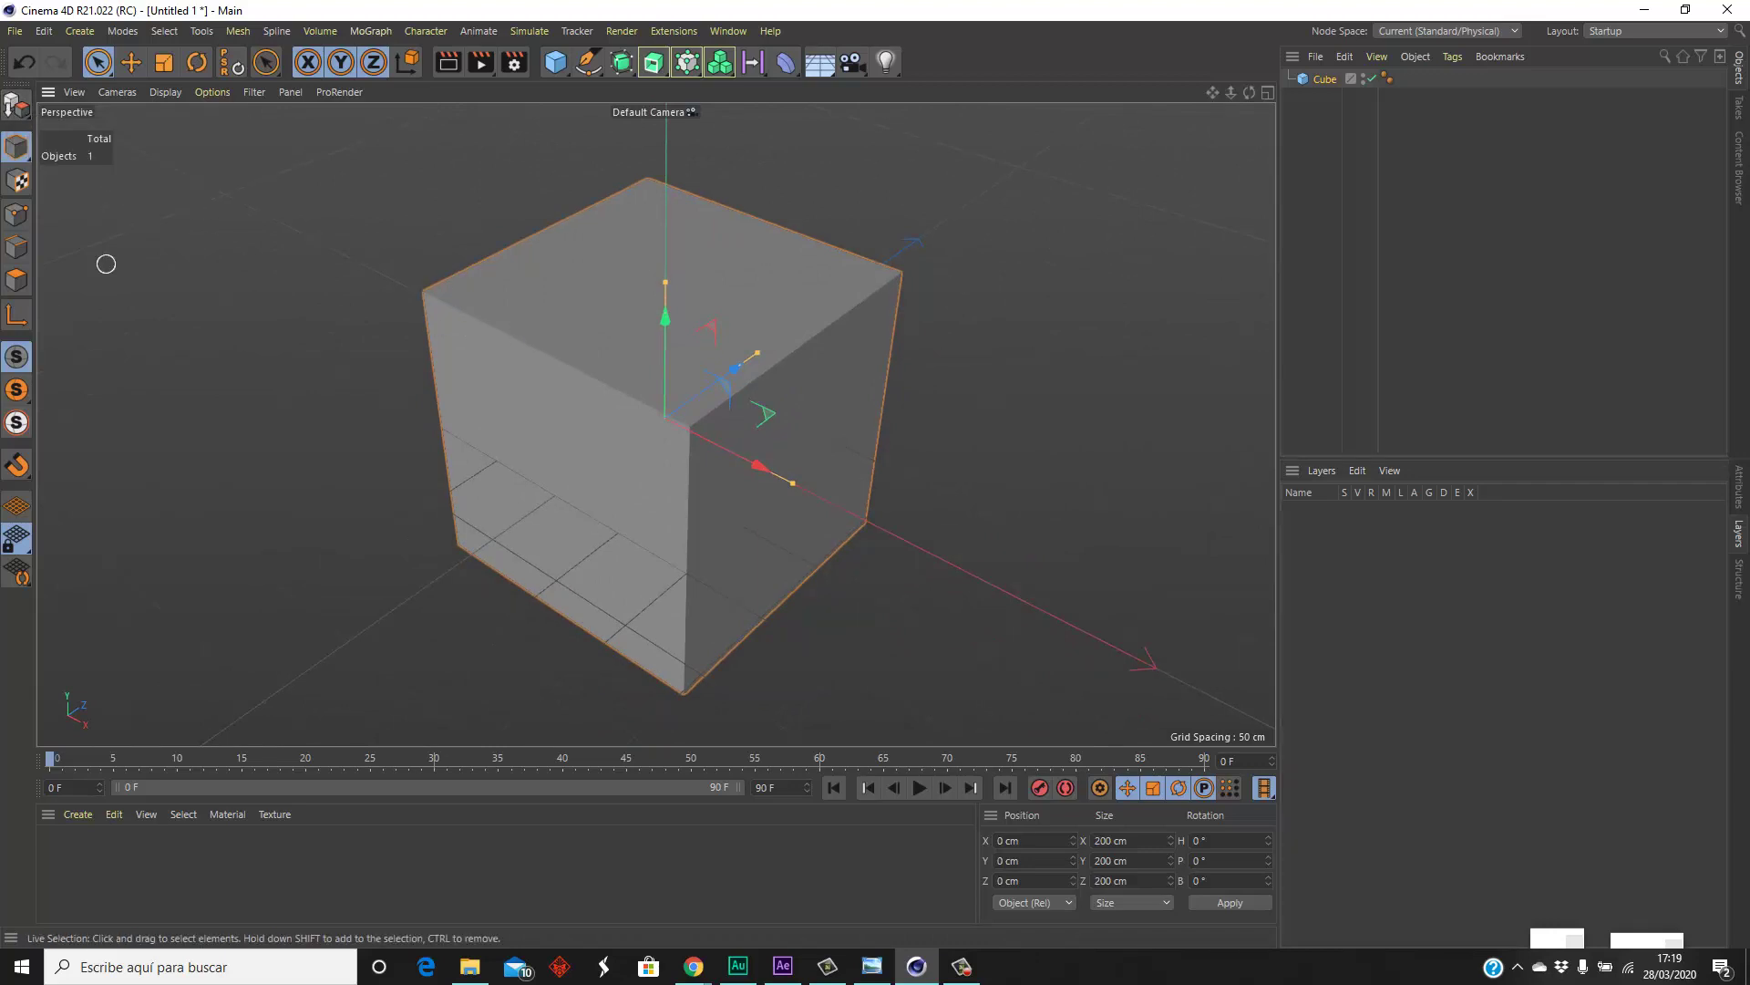
- Make the cube editable and select several of its corner points in Points mode
left_click(18, 107)
mouse_move(924, 435)
left_mouse_down()
mouse_move(331, 225)
mouse_move(243, 337)
left_mouse_up()
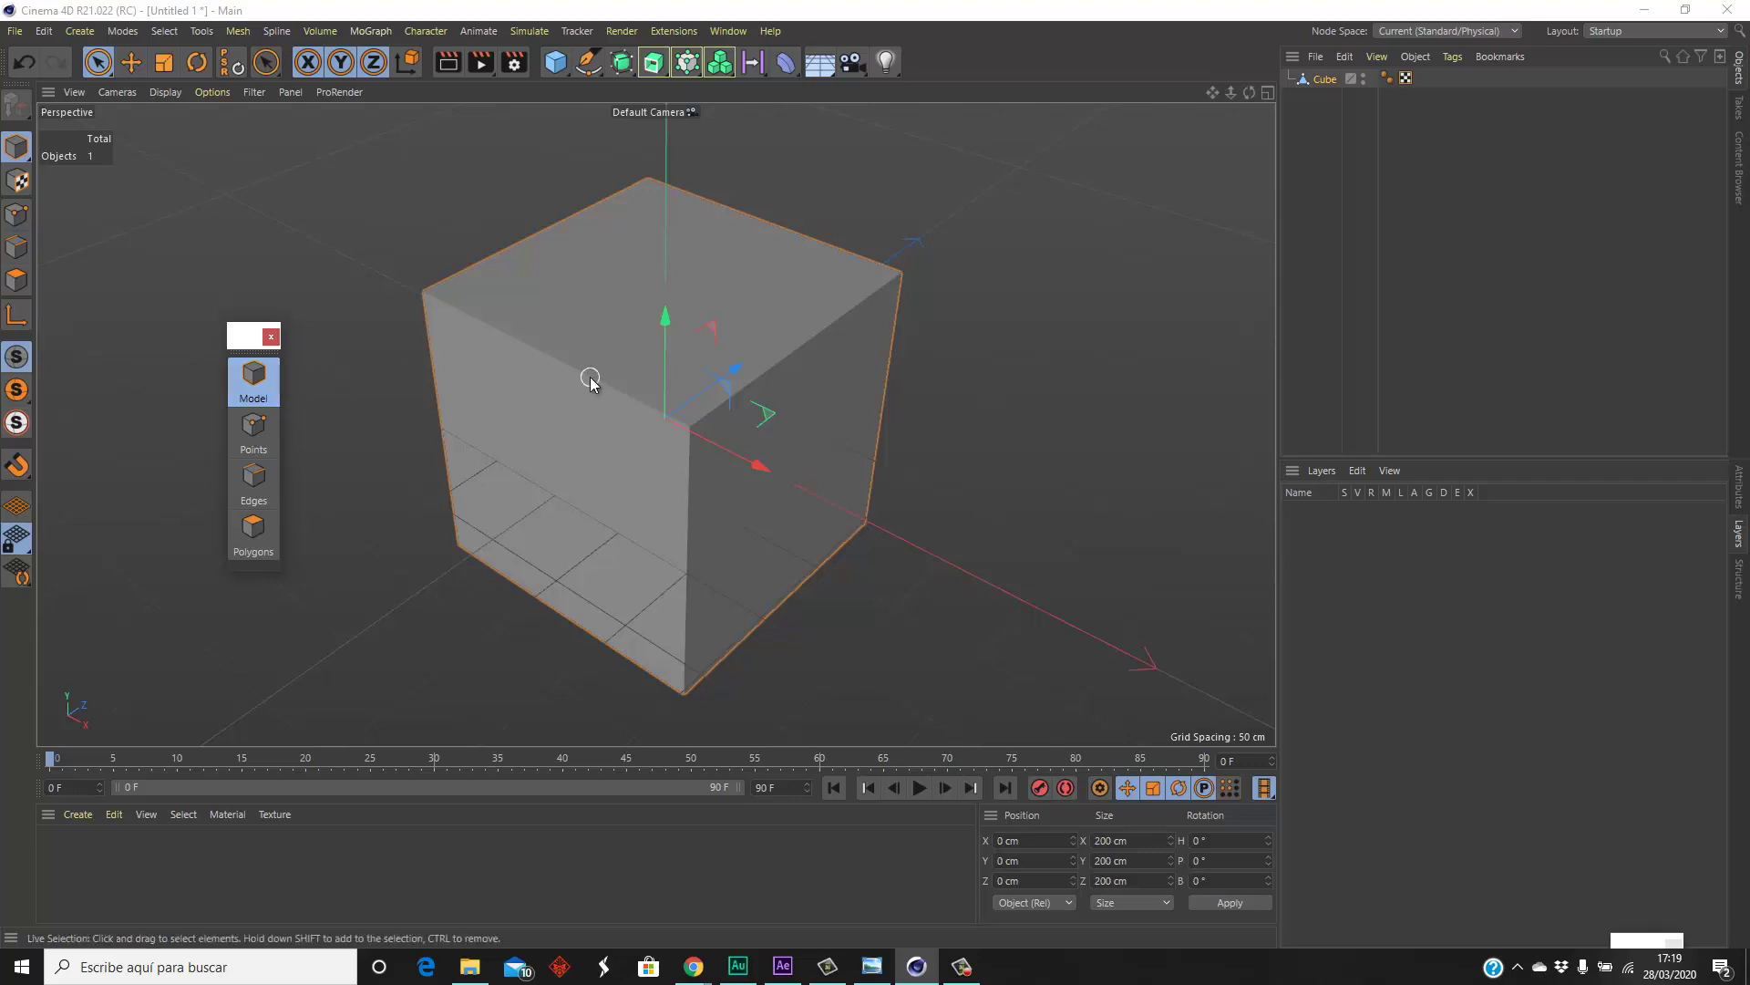
left_click(270, 440)
left_click(688, 427)
left_click(901, 272, "shift")
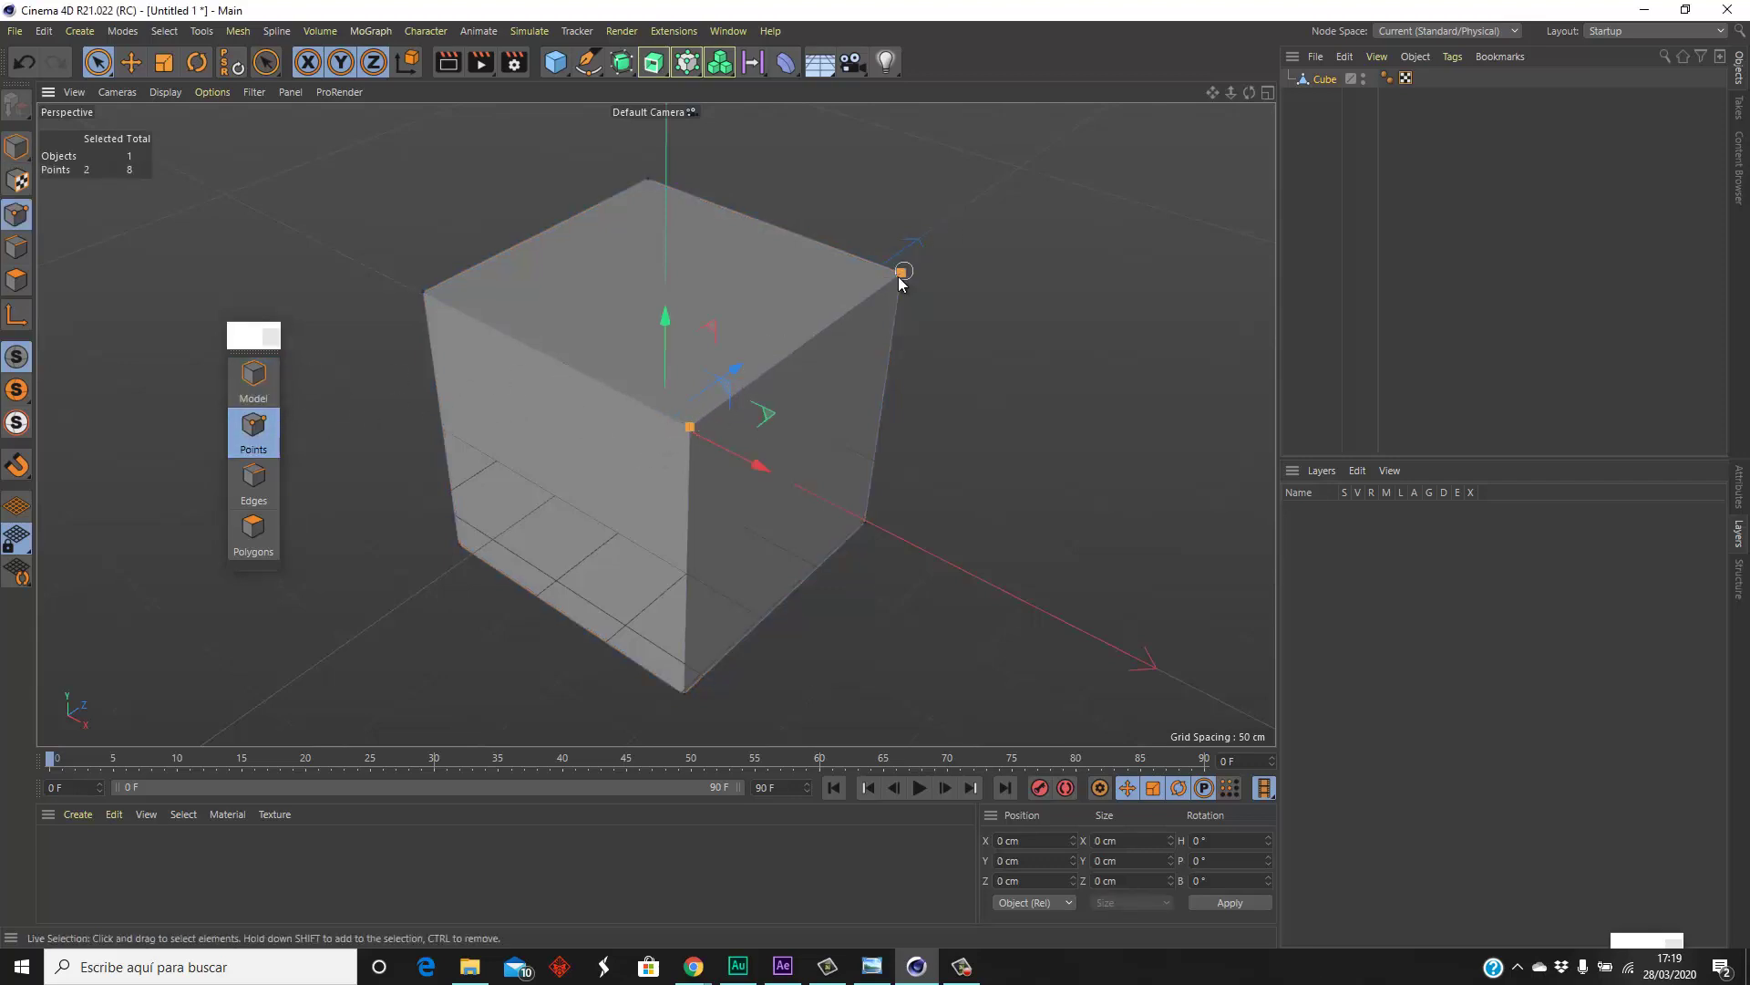
left_click(648, 178, "shift")
left_click(423, 292, "shift")
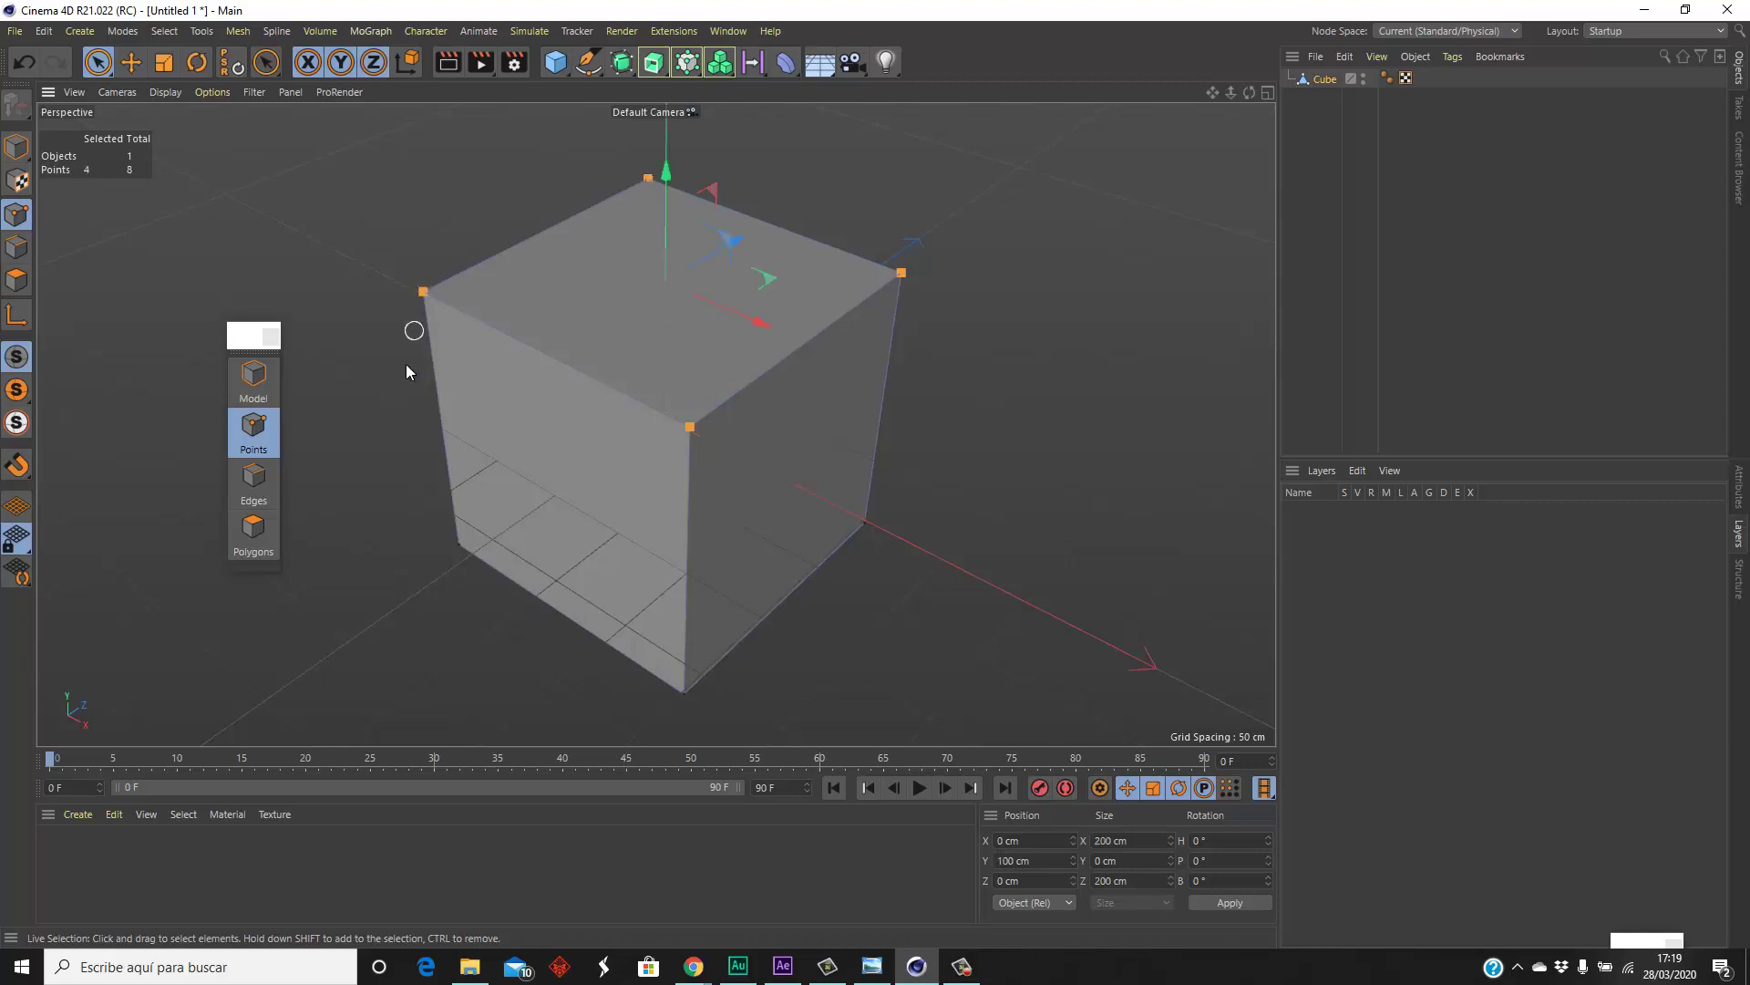
left_click(449, 588)
left_click(458, 547)
- Select three edges in Edges mode, then select and deselect the visible faces in Polygons mode
left_click(253, 481)
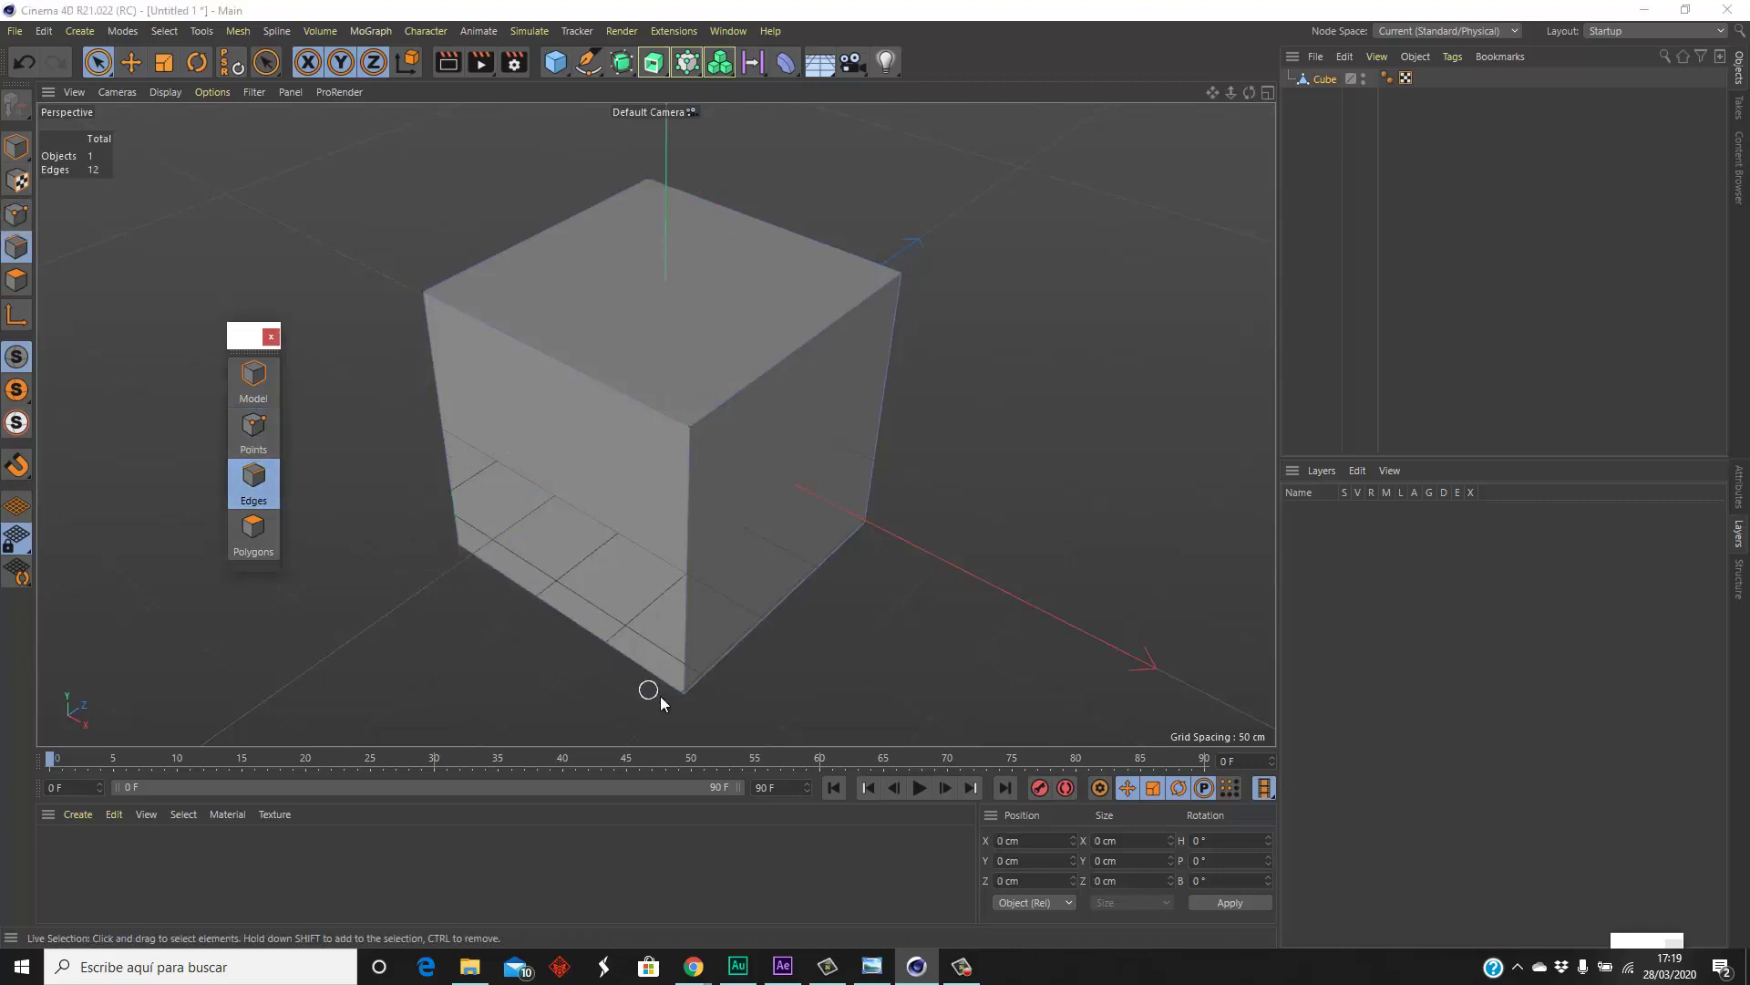
left_click(685, 540)
left_click(757, 375, "shift")
left_click(601, 380, "shift")
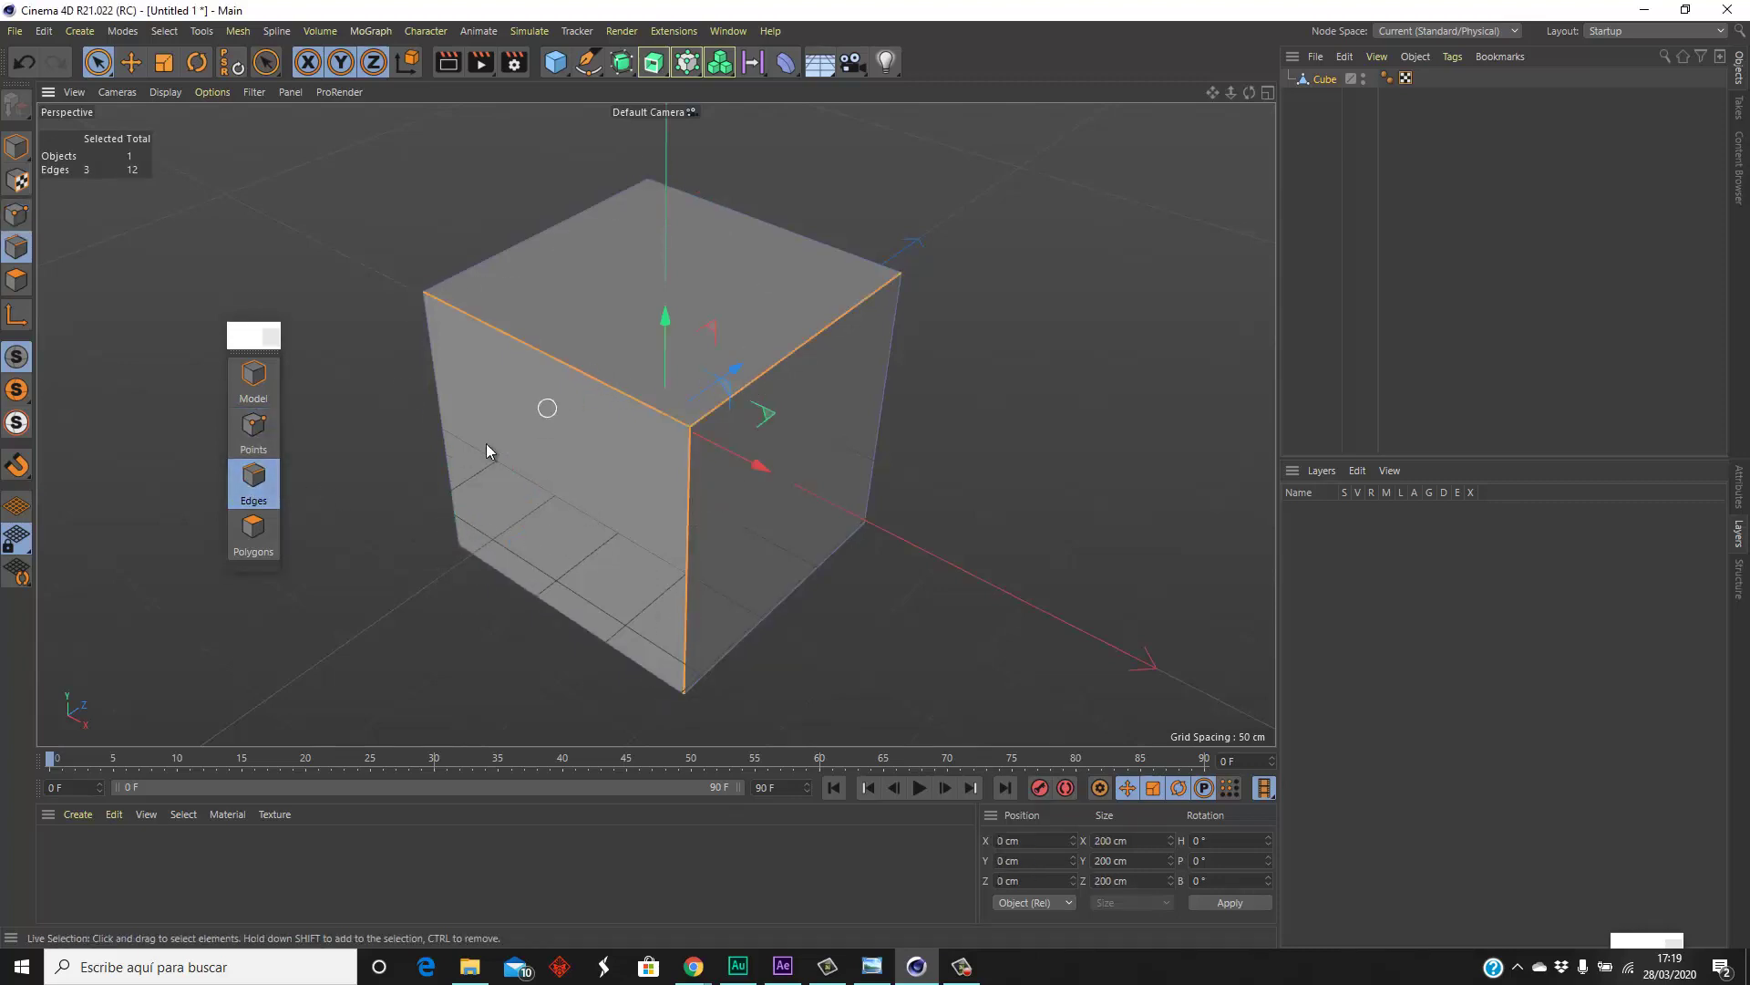
left_click(270, 547)
left_click_drag(606, 265, 719, 447)
scroll(670, 374, "down", 3)
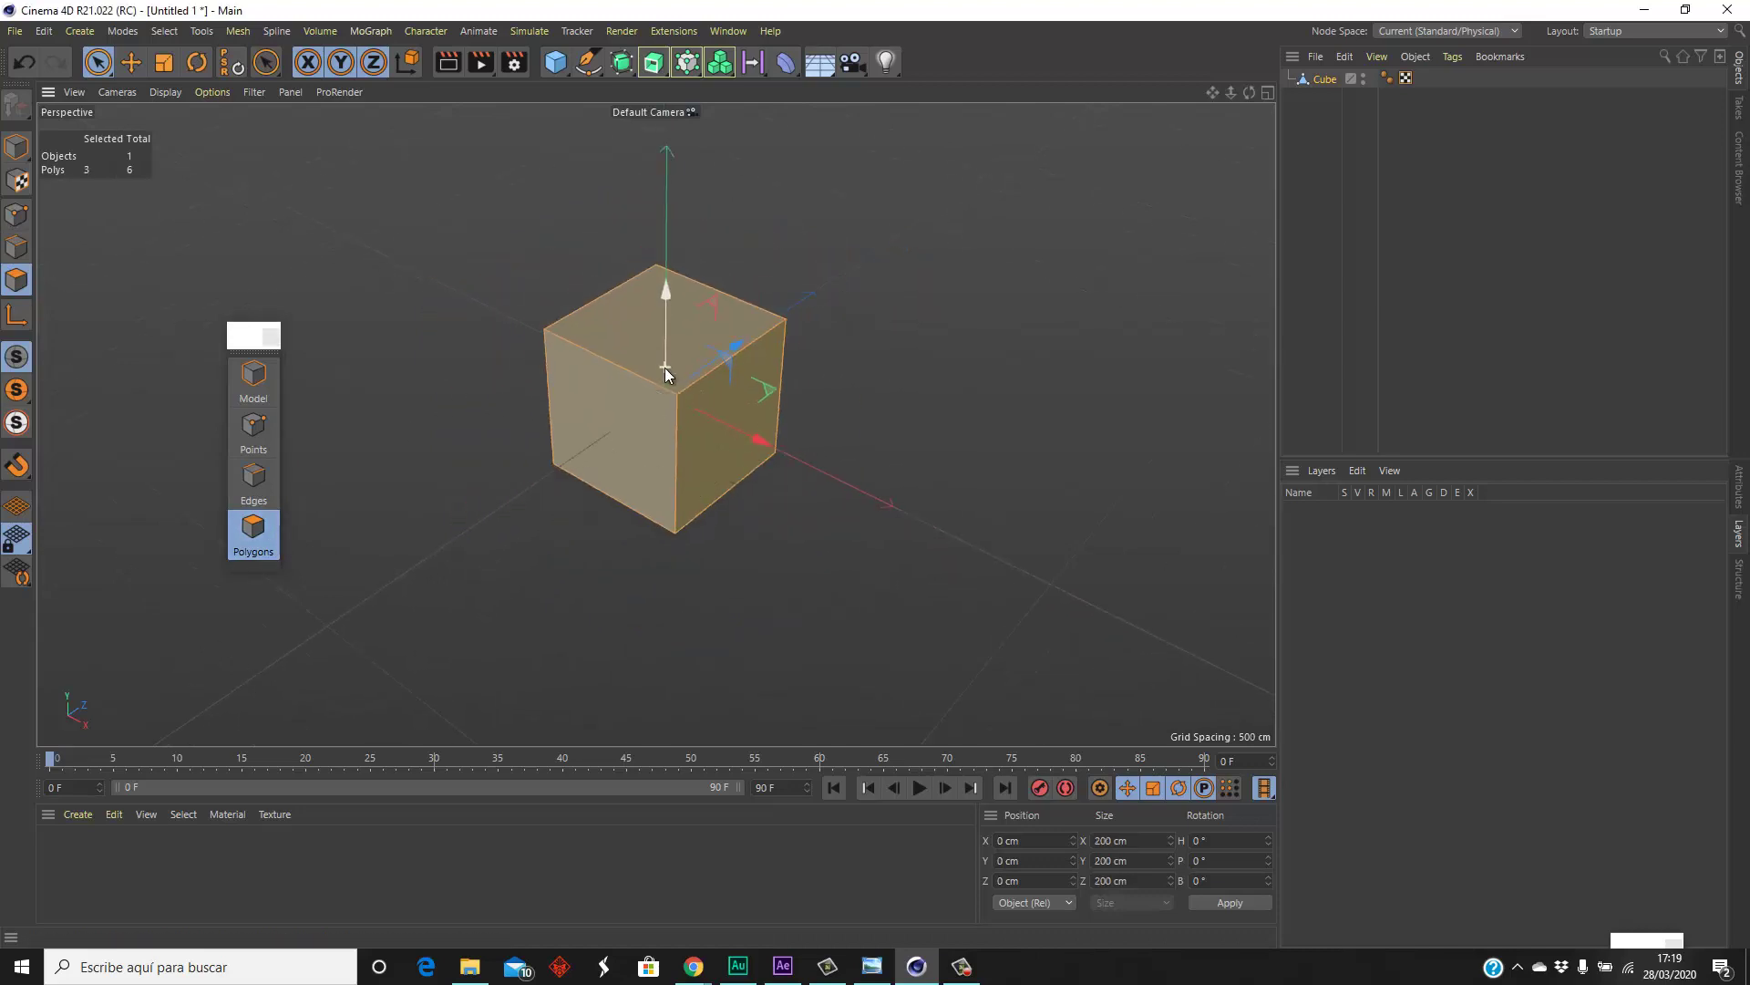
left_click(827, 451)
scroll(670, 441, "up", 3)
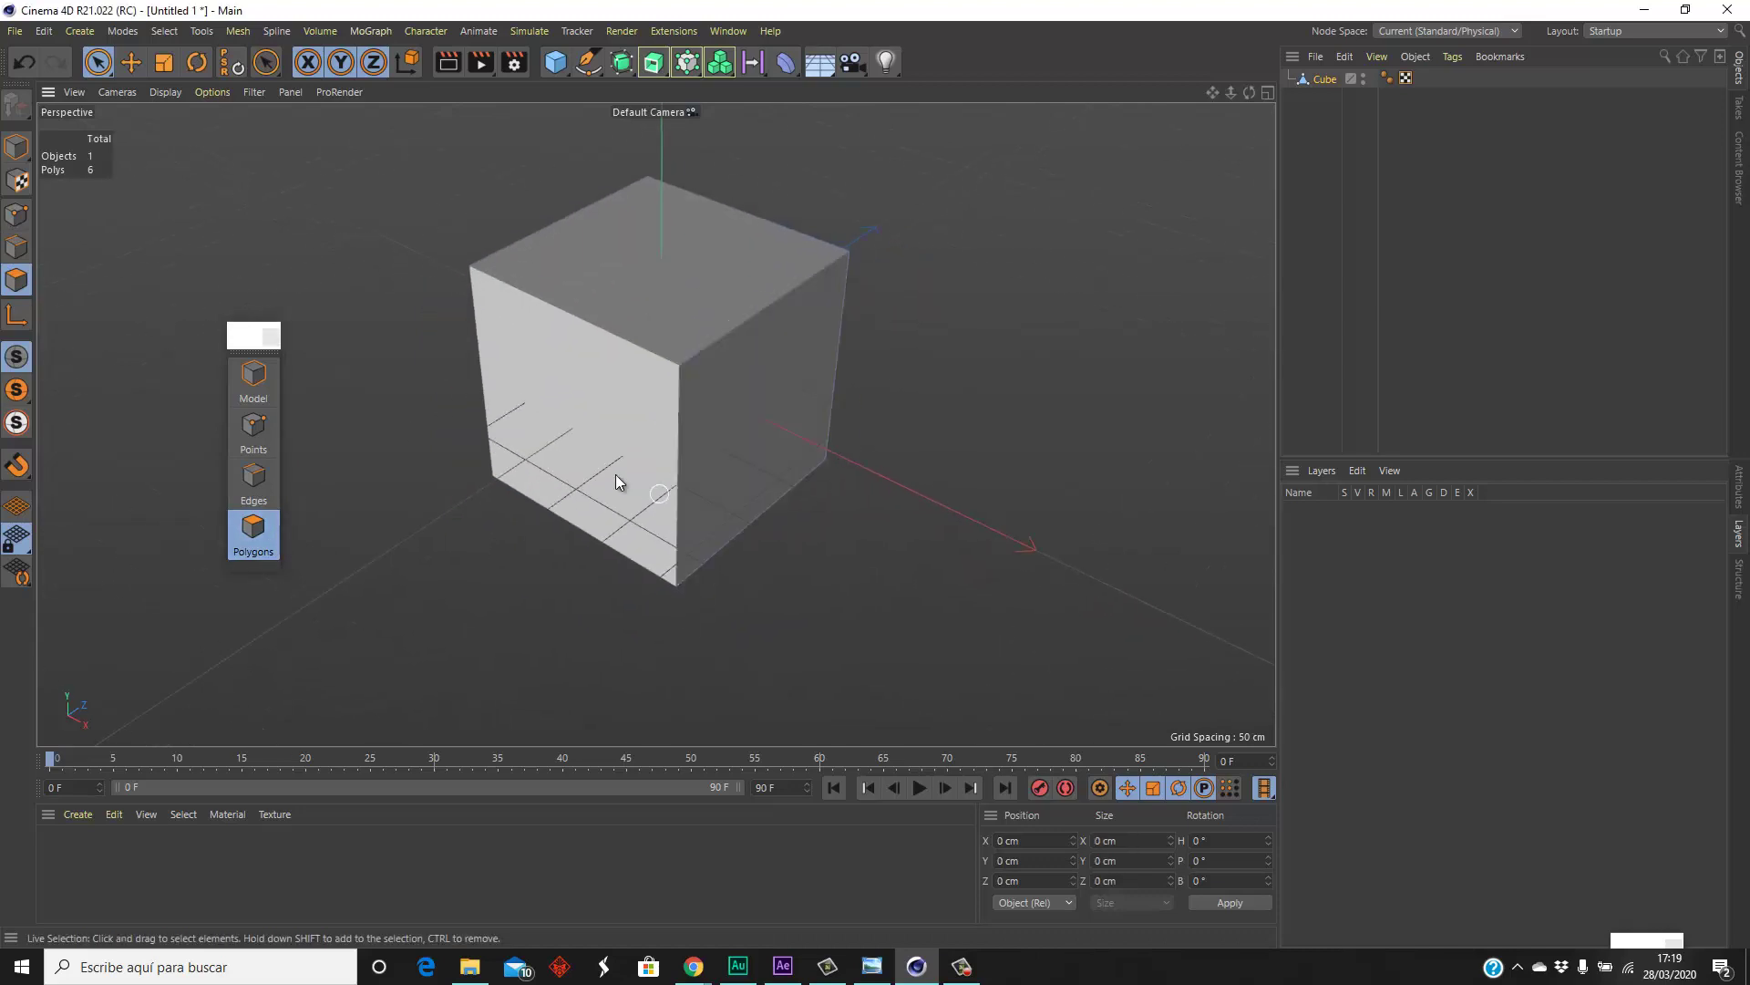
- Duplicate the cube as Cube.1, move it upper right, then select each cube across modes
left_click(555, 62)
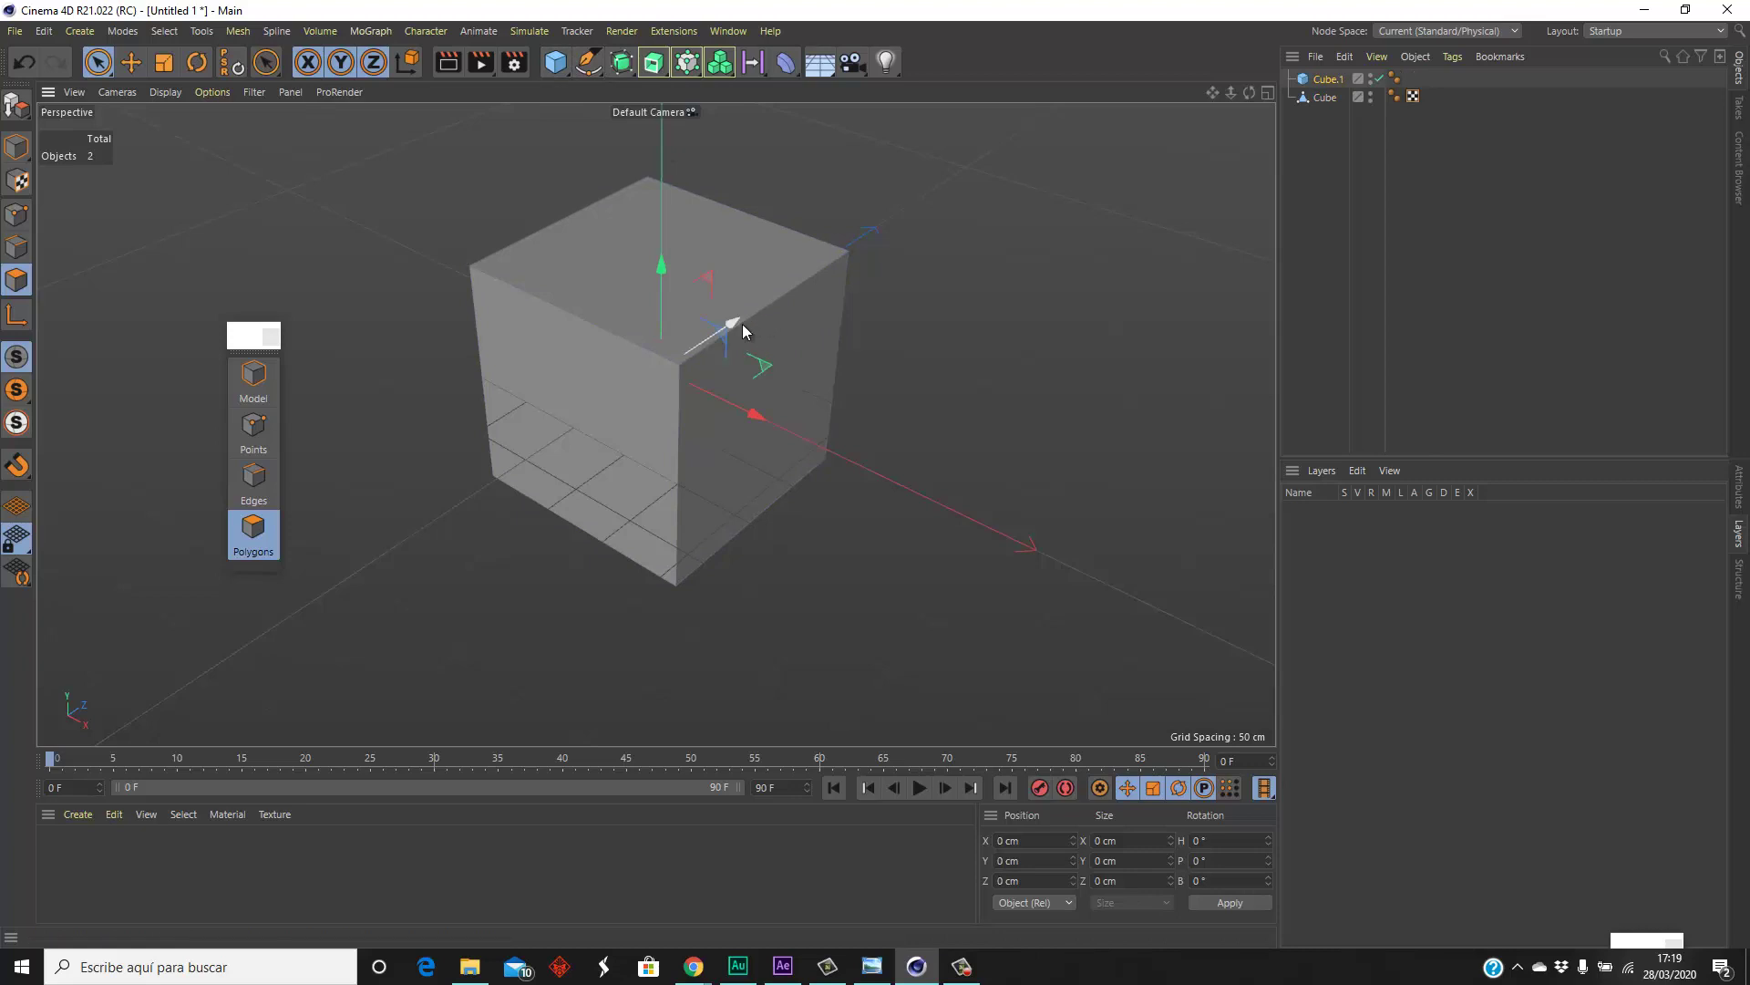
left_click_drag(742, 325, 1057, 111)
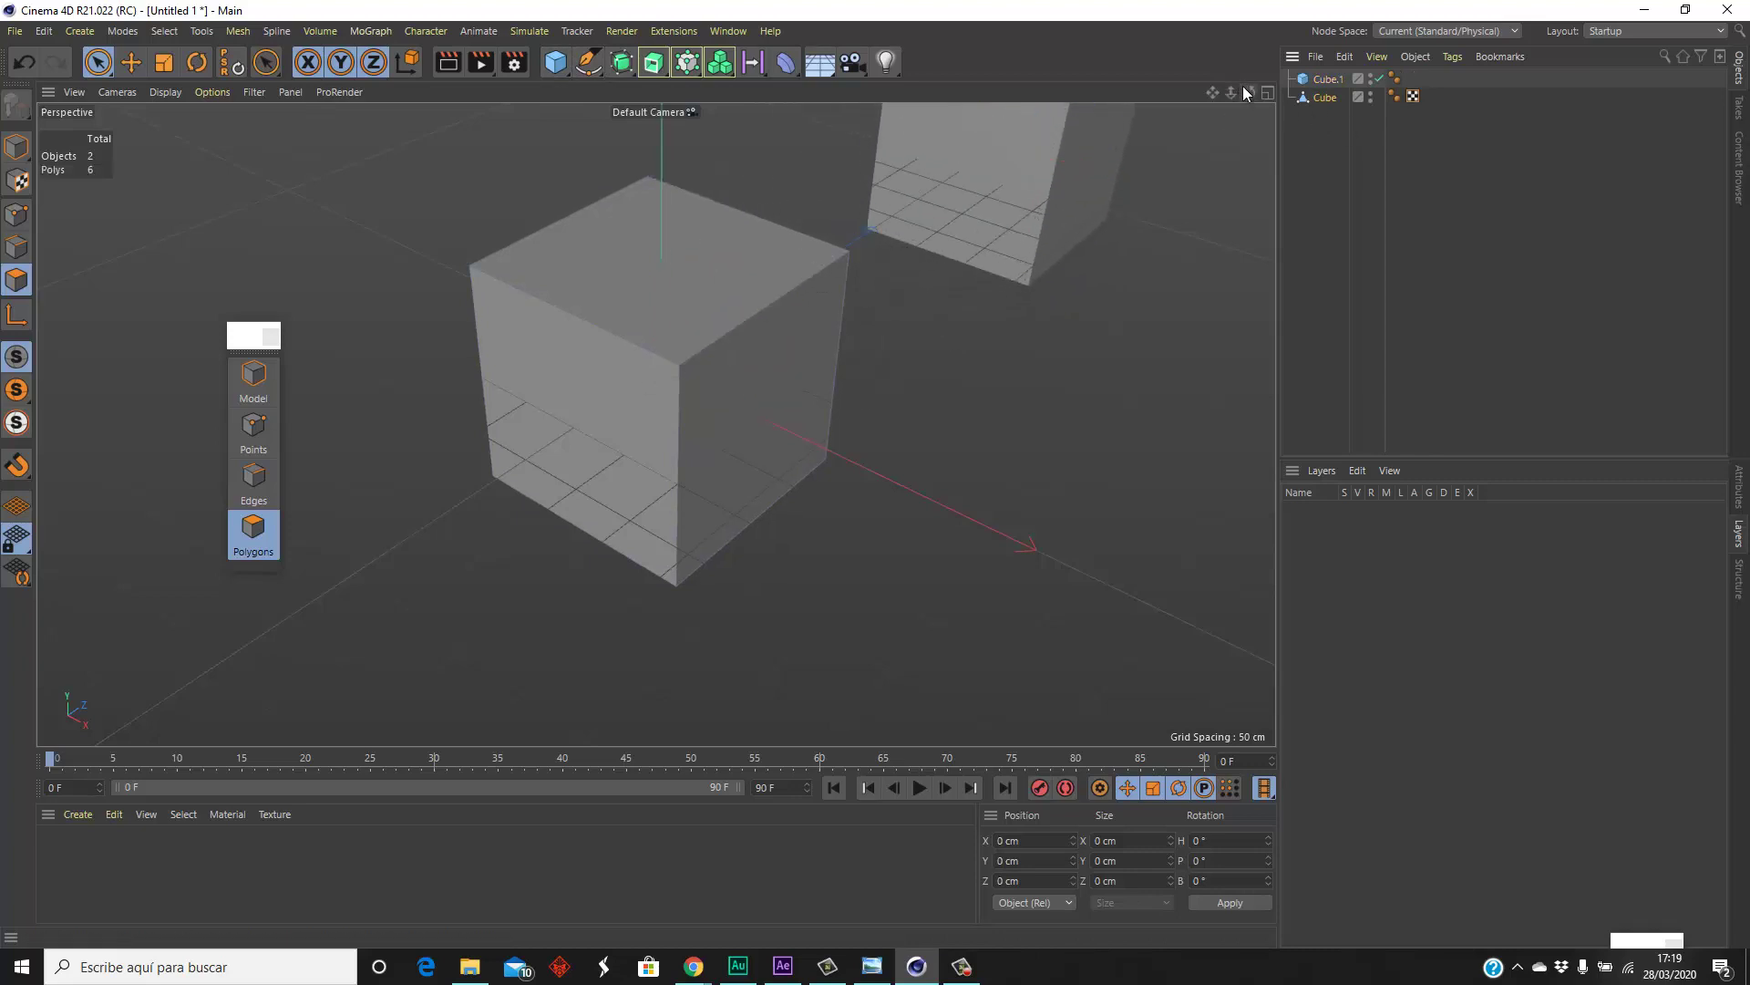
left_click_drag(1245, 91, 938, 413)
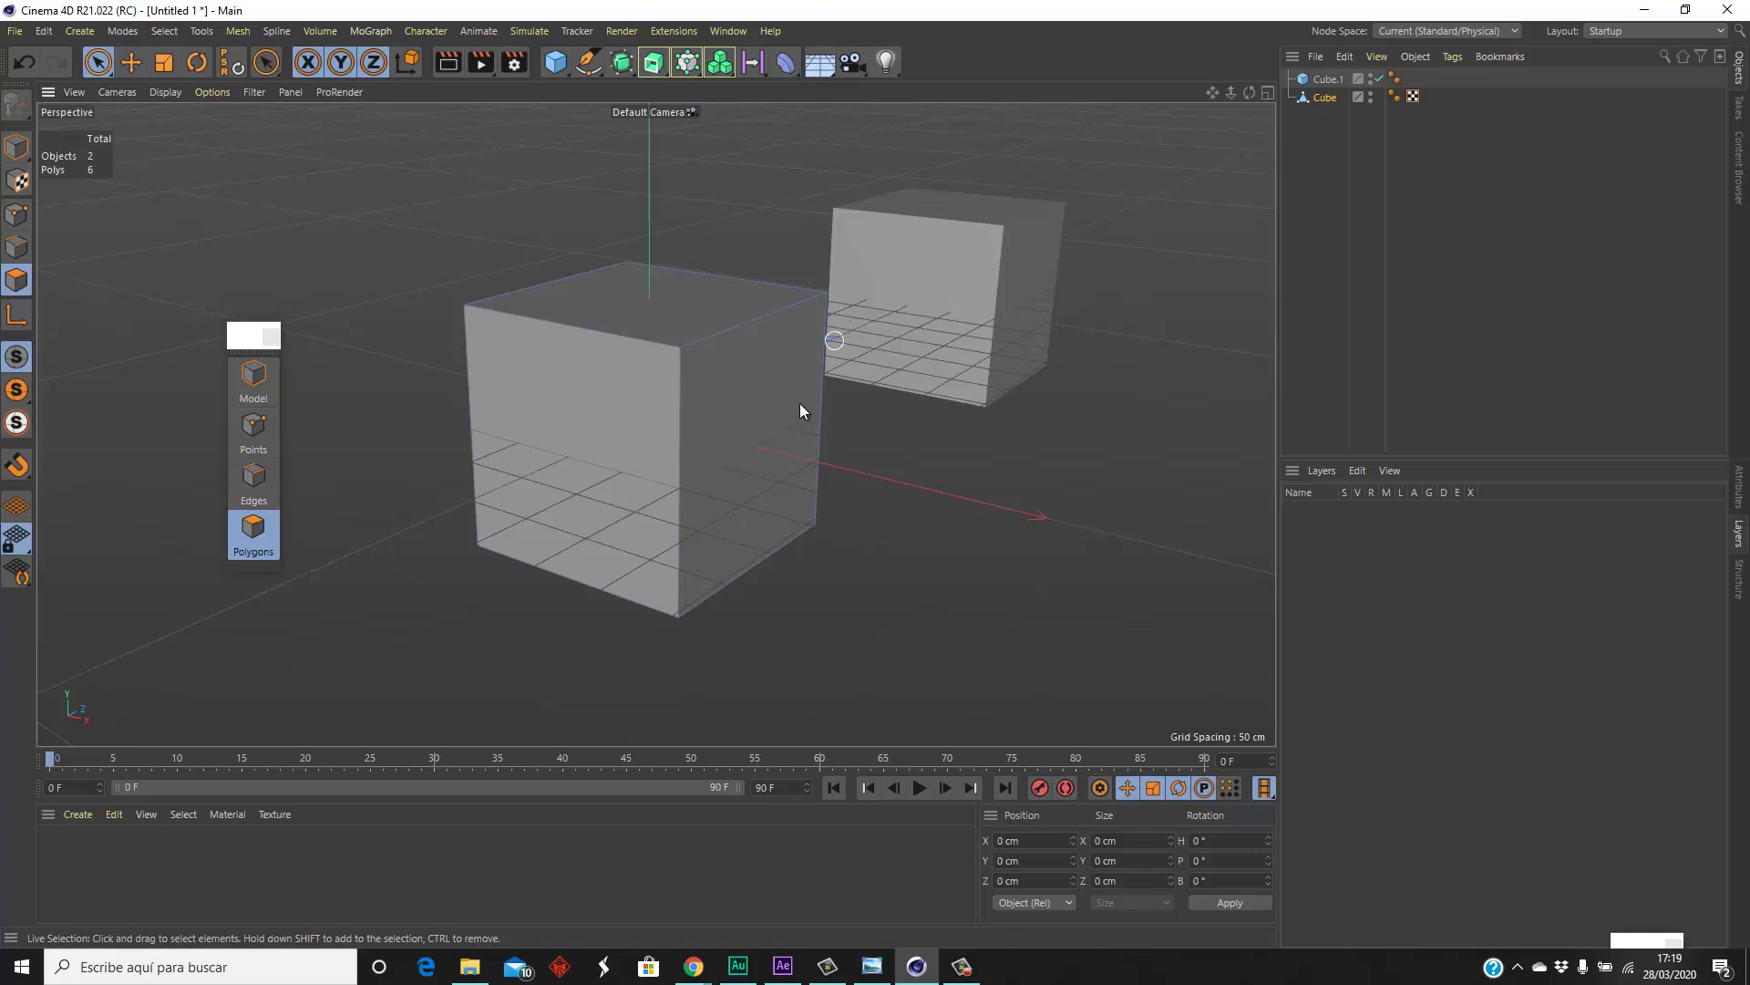
left_click(272, 388)
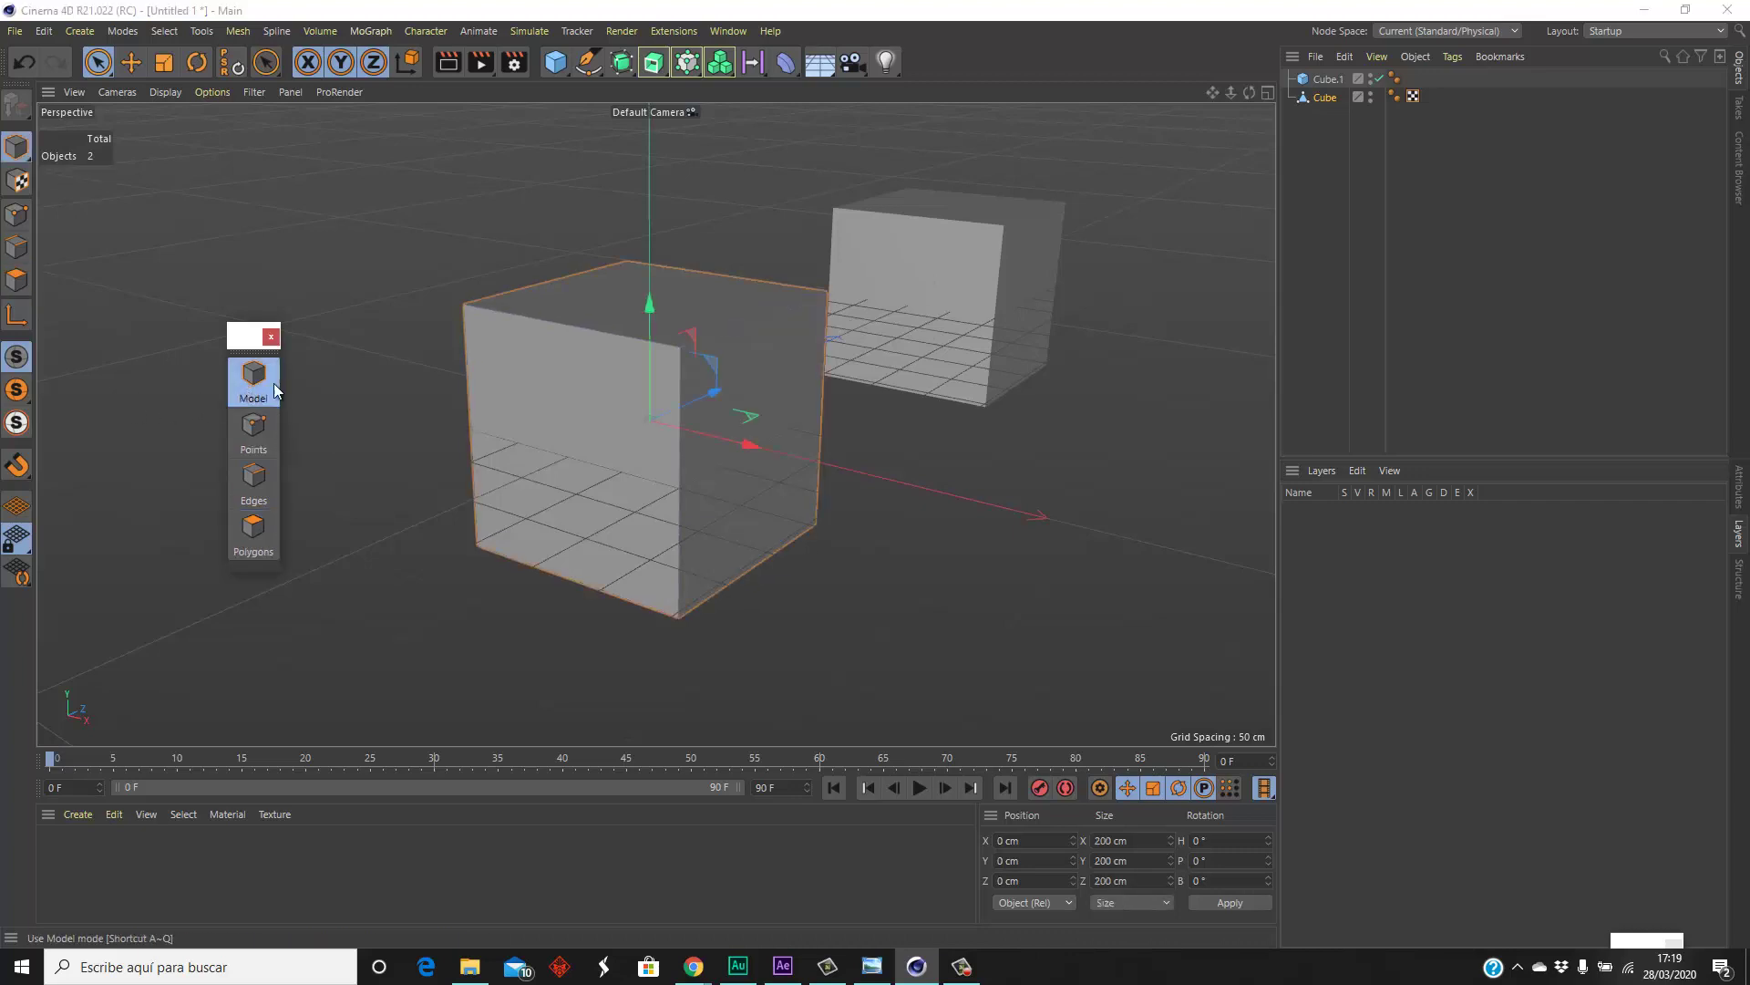
left_click(942, 293)
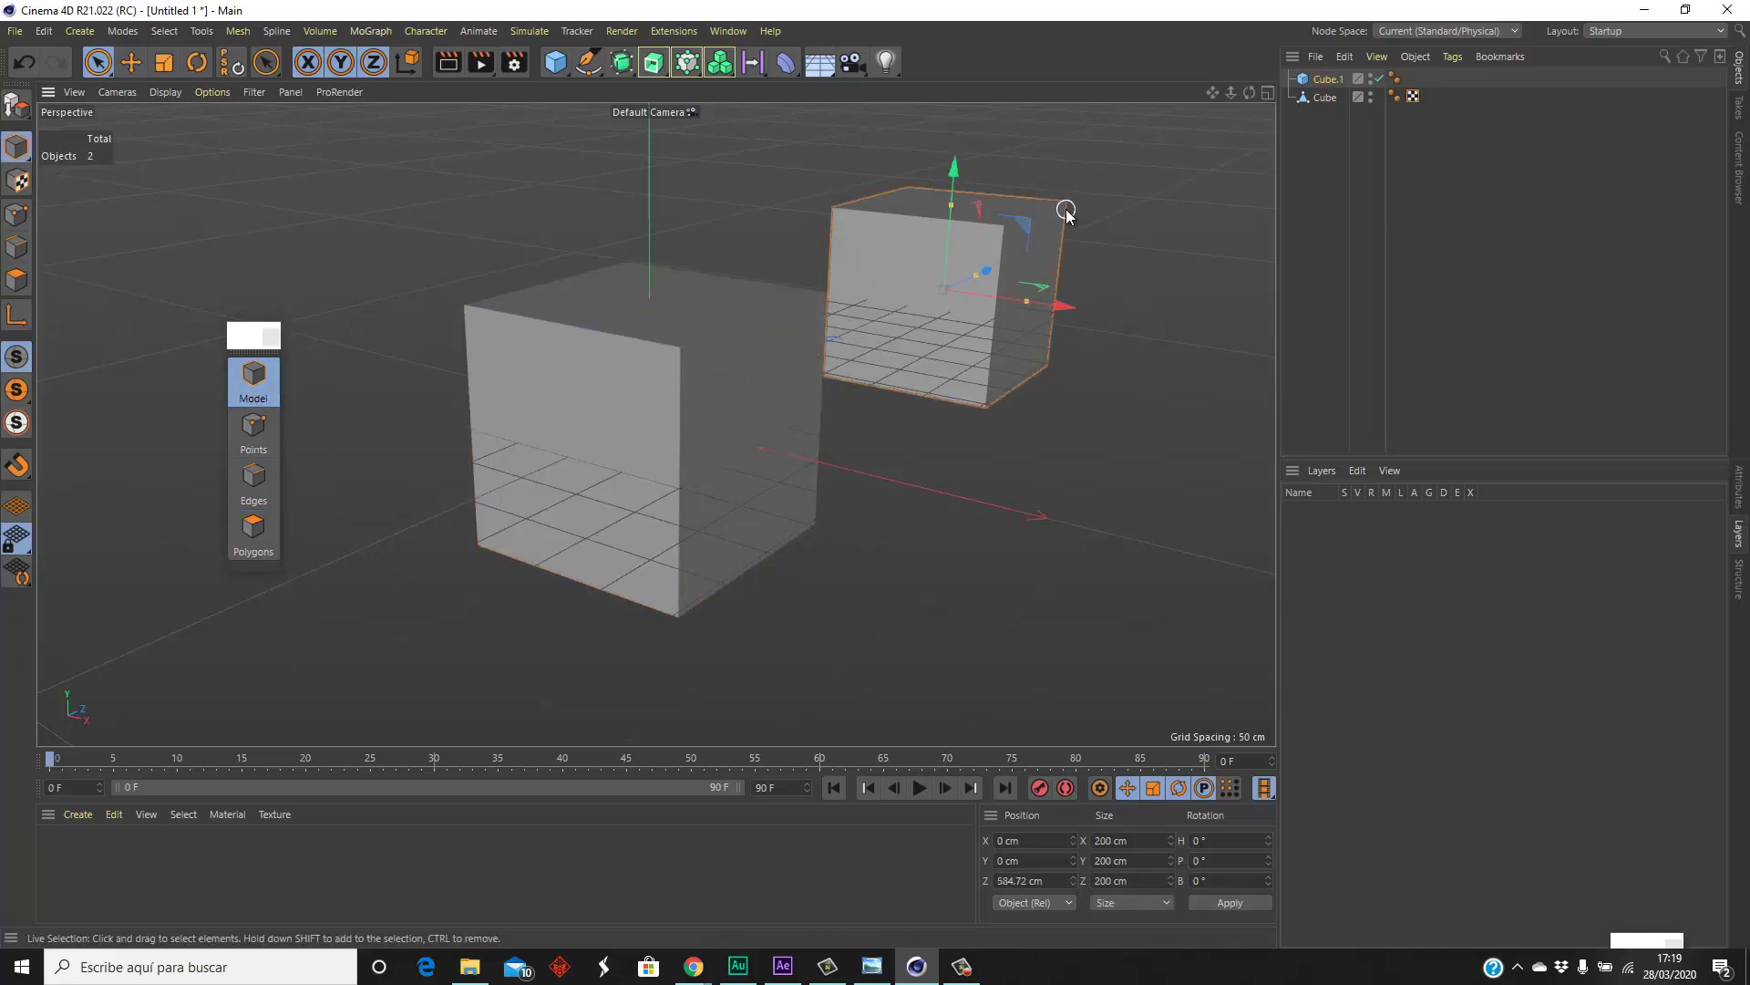
left_click(555, 369)
left_click(253, 429)
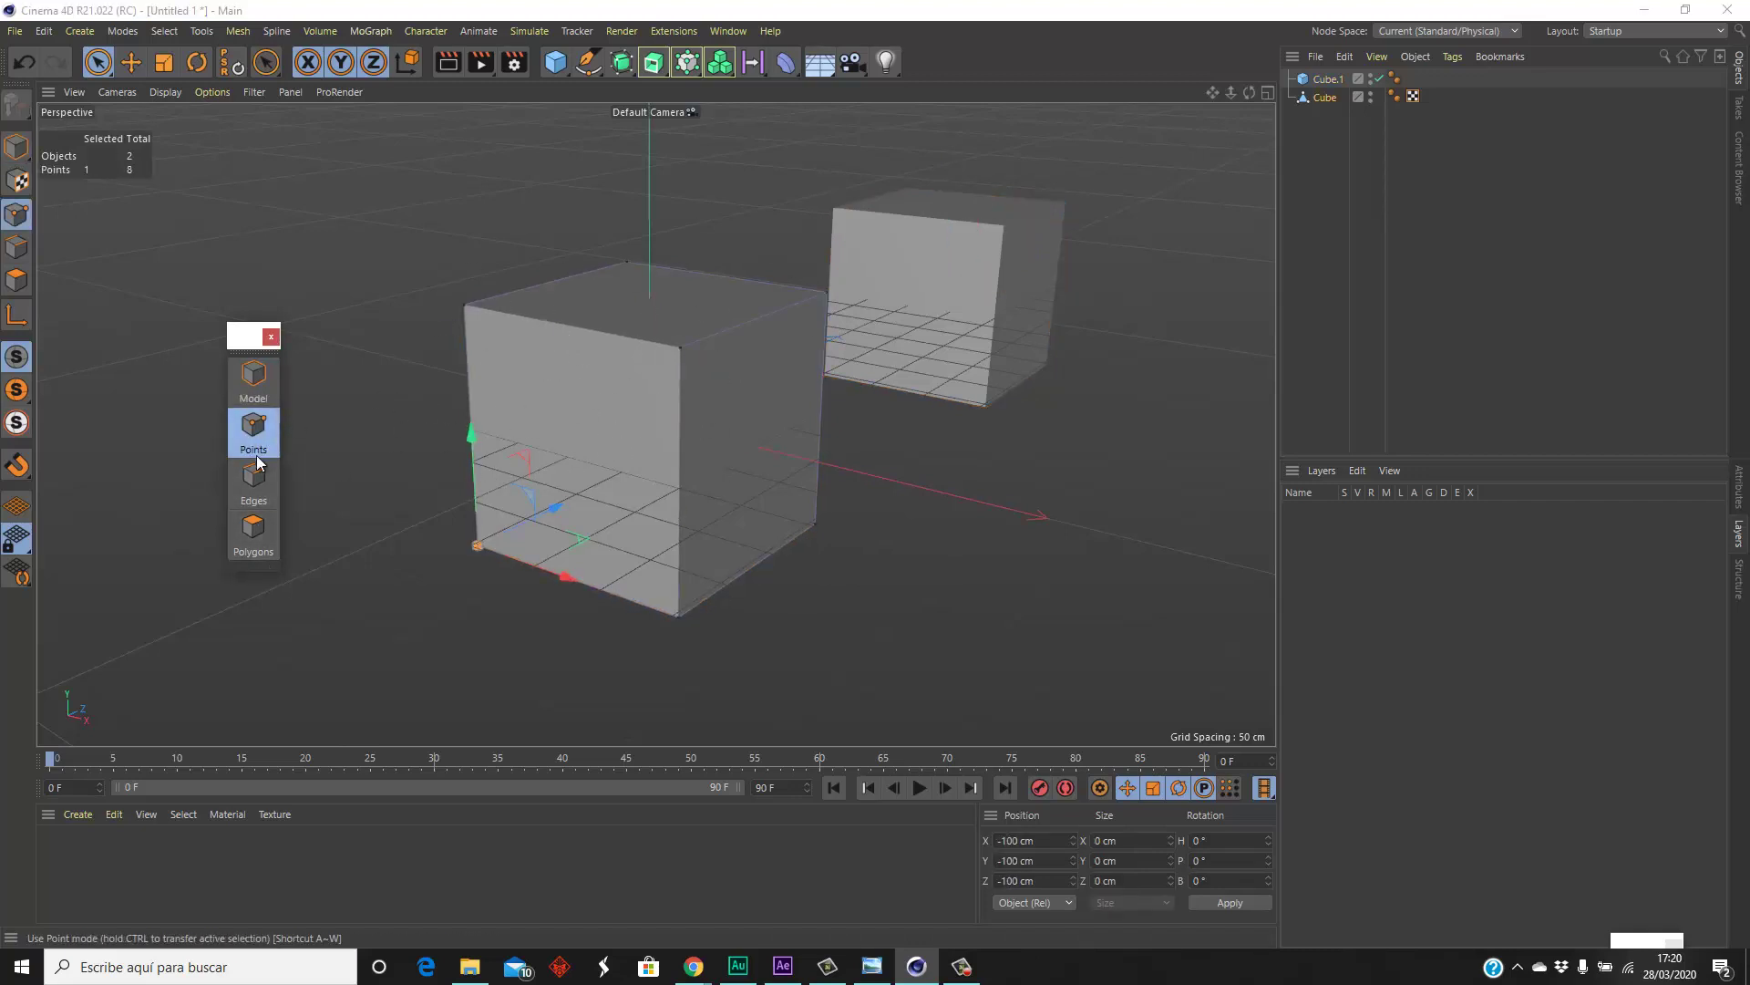
left_click(268, 527)
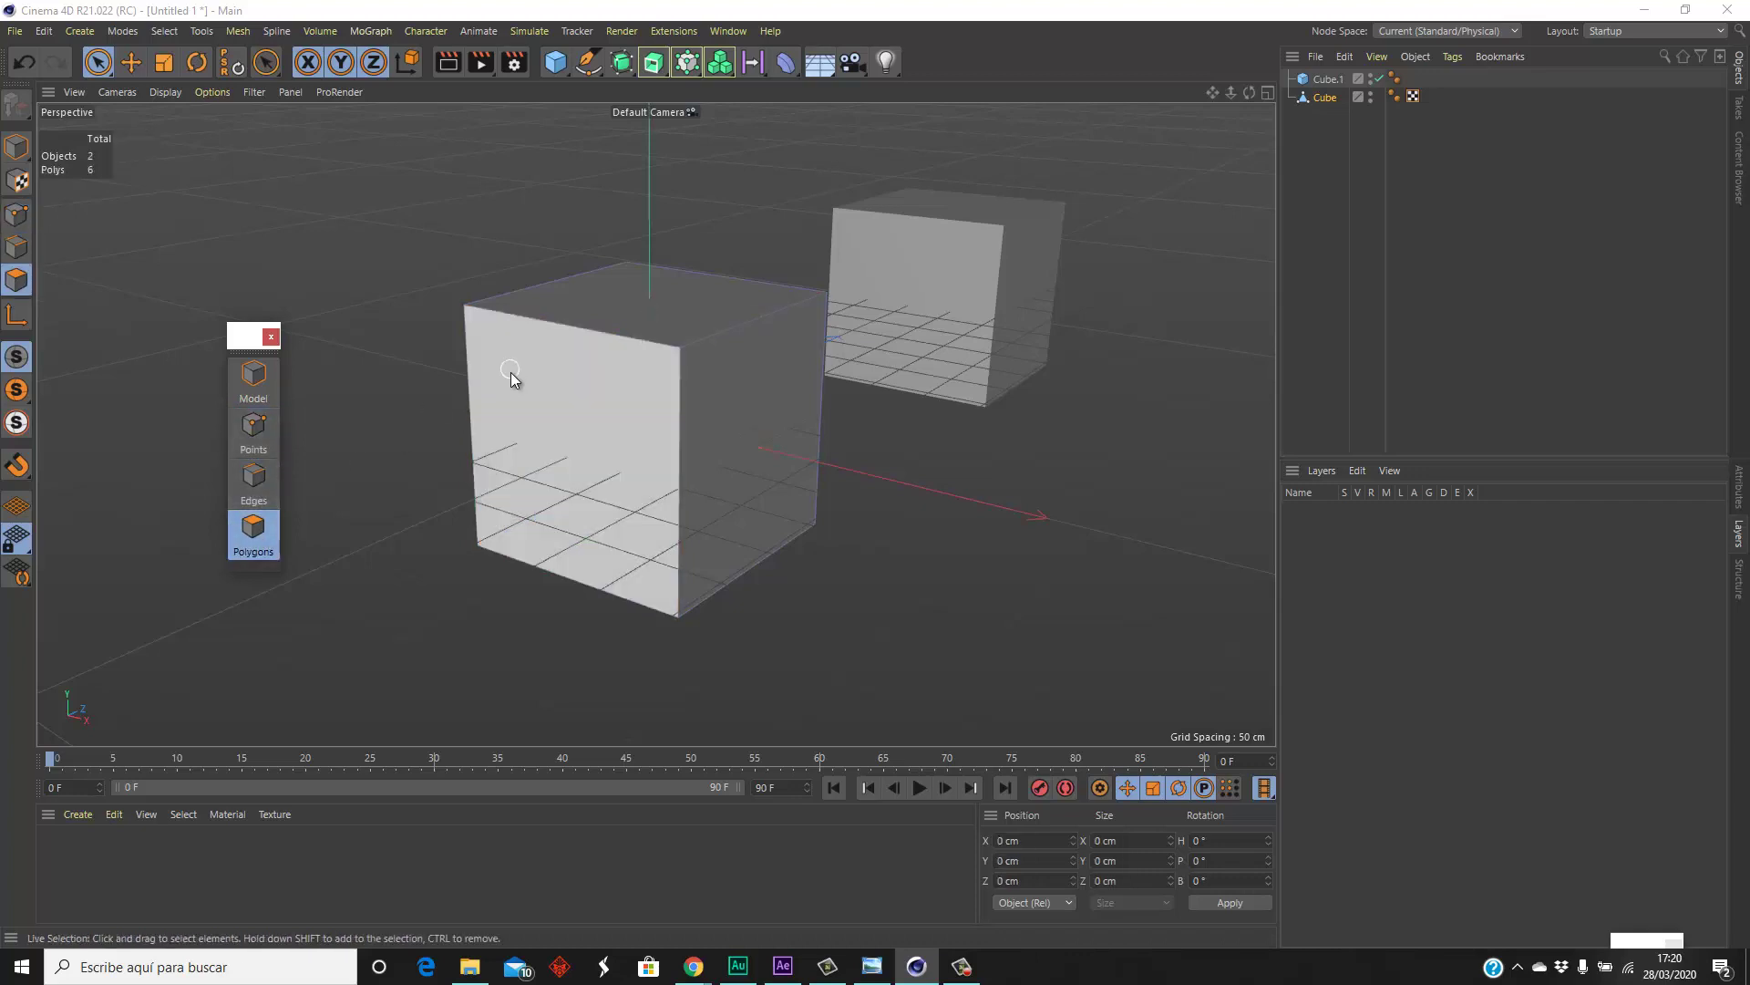
- Show the PIVOTE title card in After Effects, then return to Cinema 4D
left_click(782, 965)
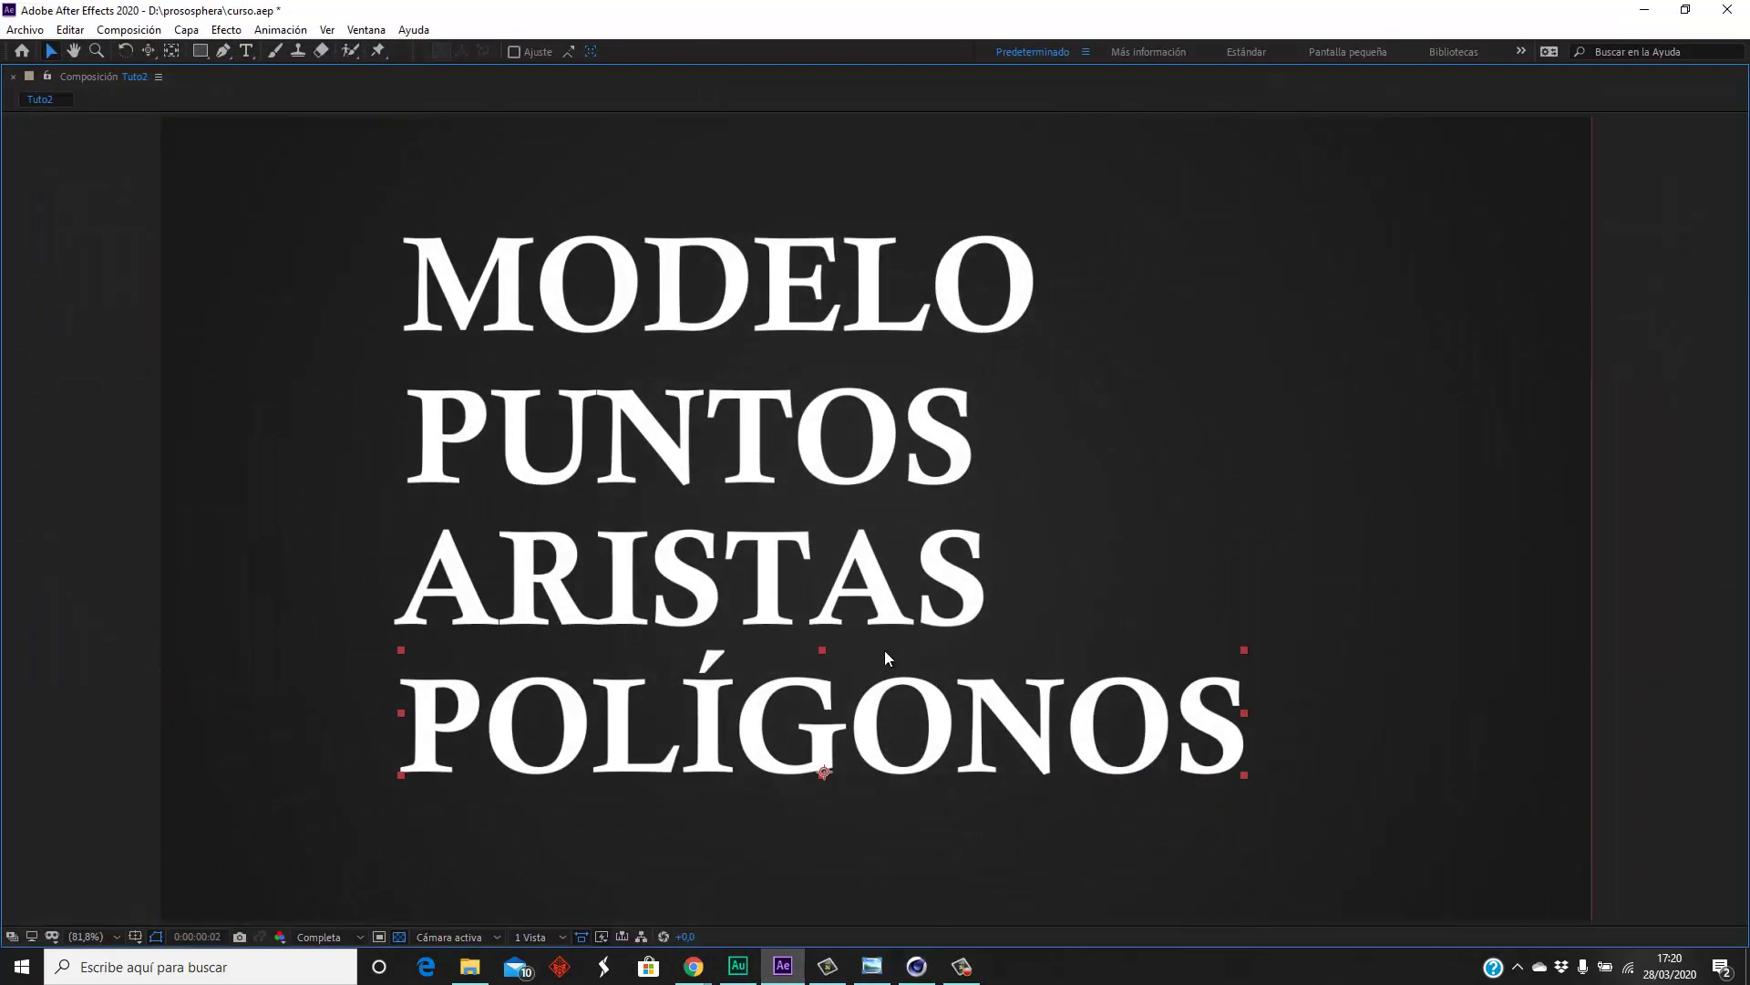
key("Page_Down")
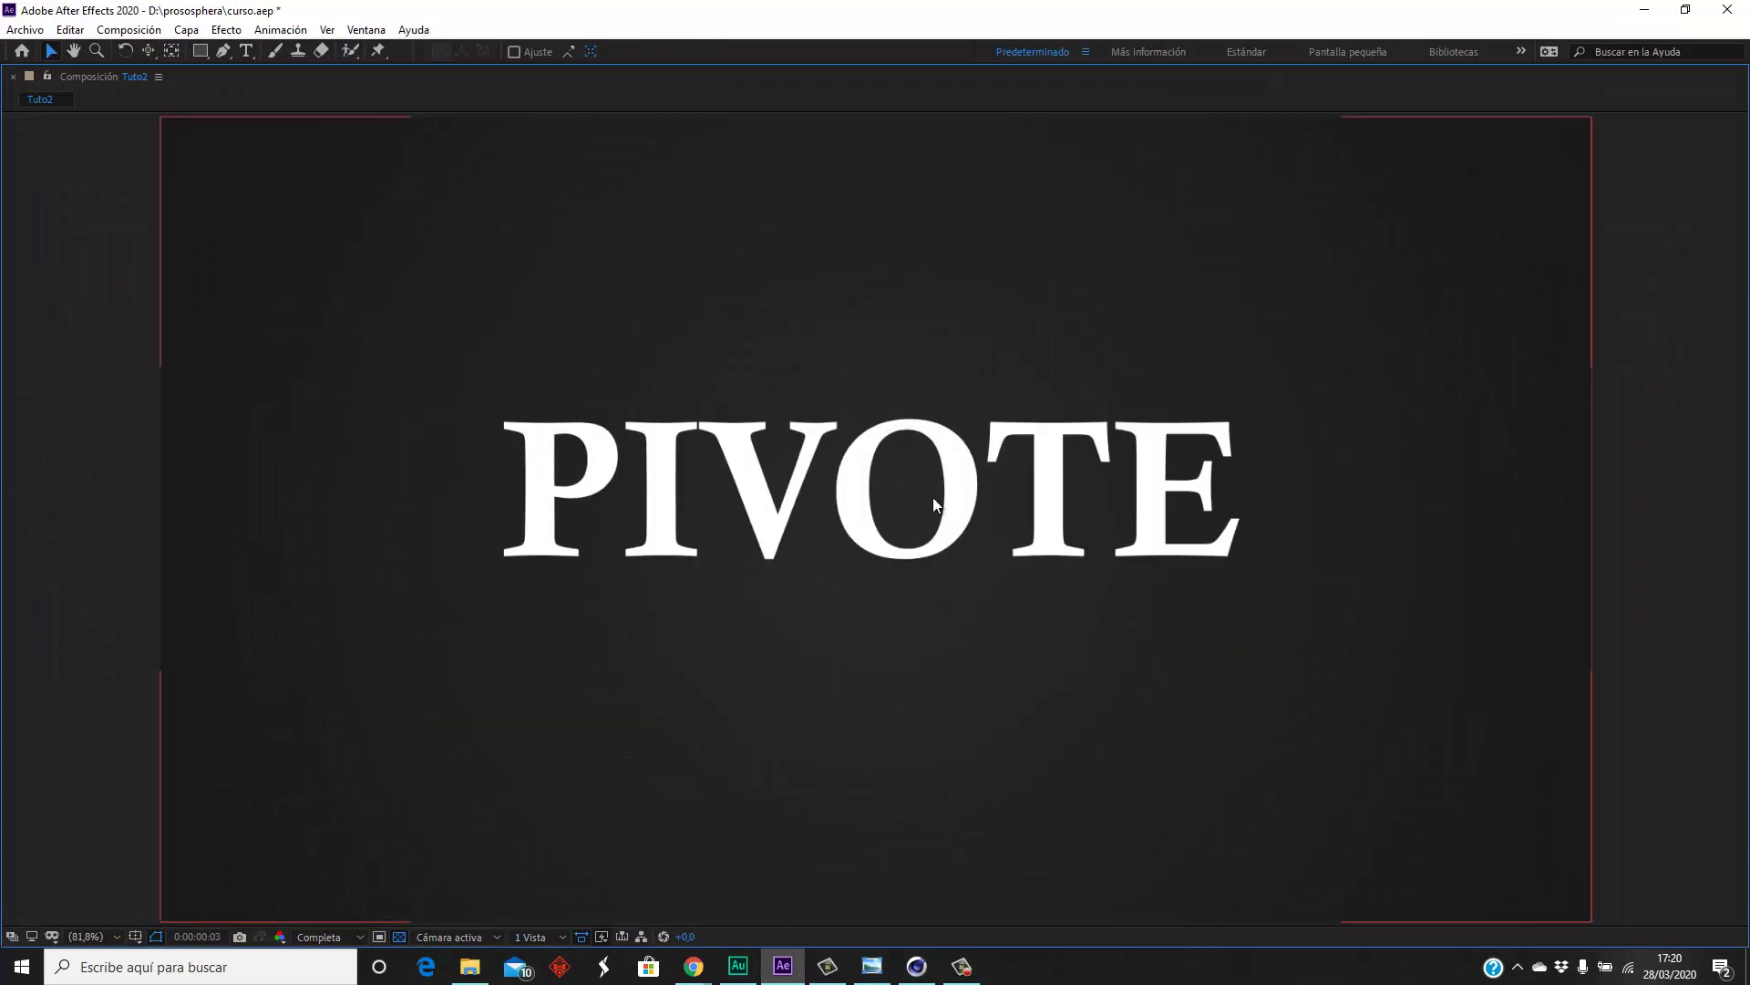
left_click(1645, 9)
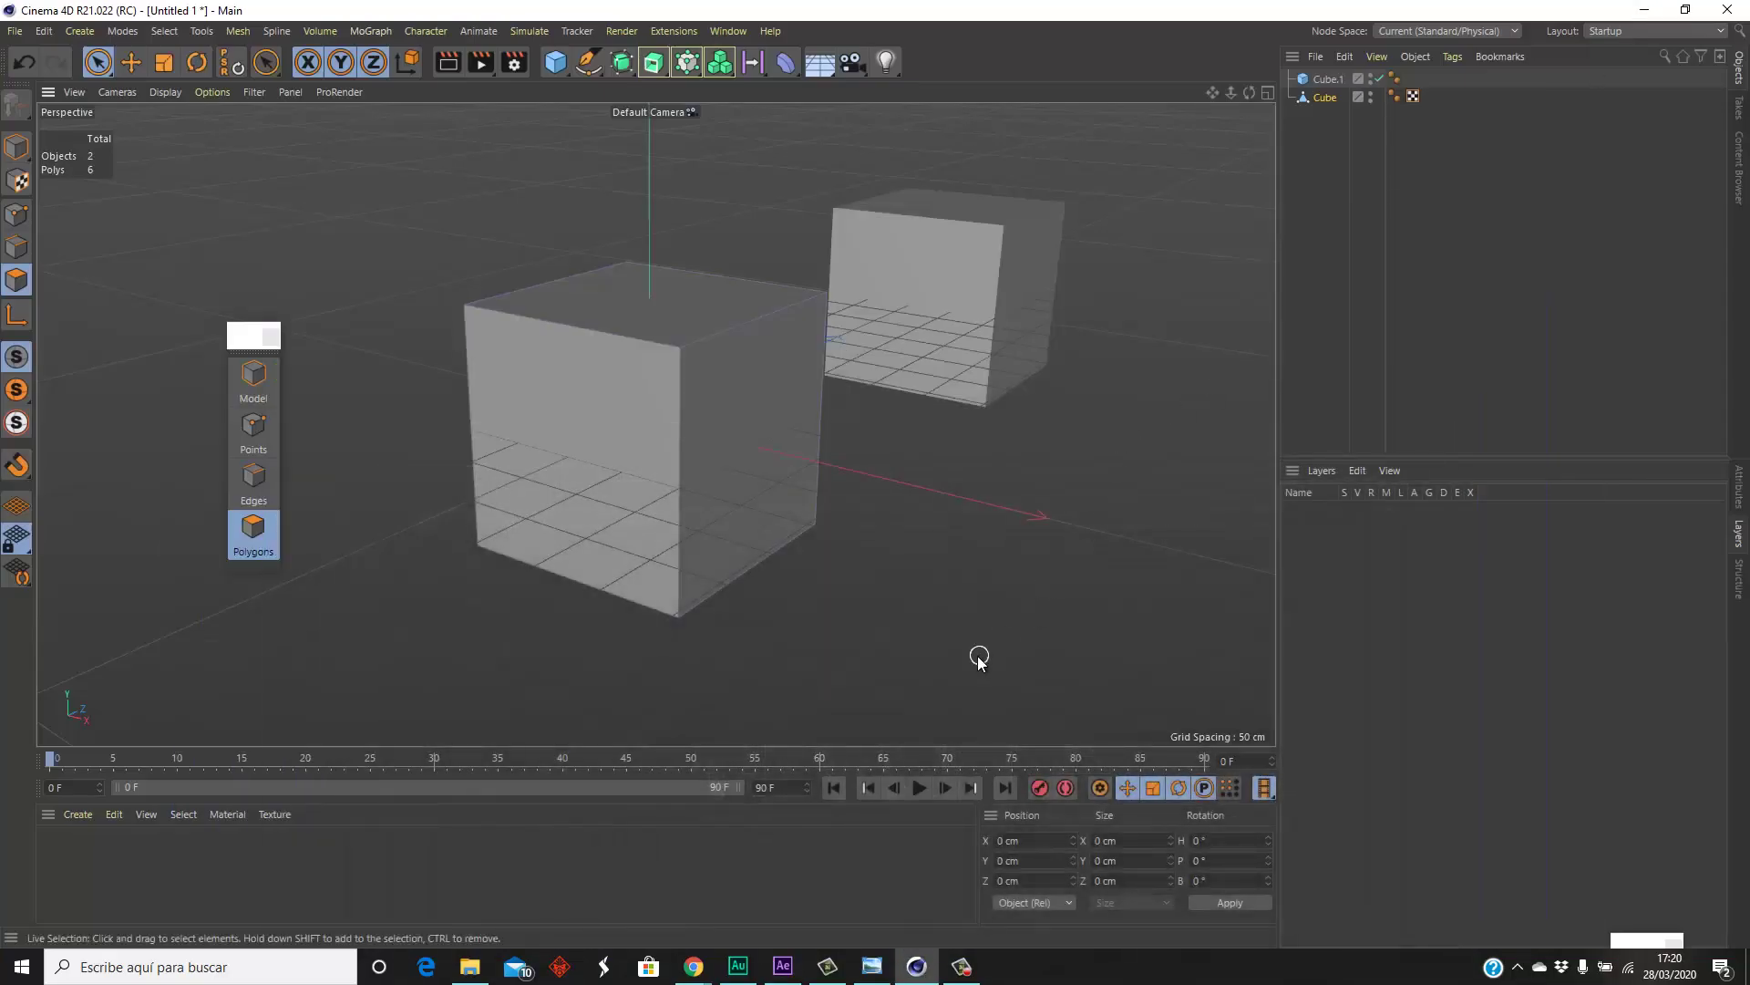
- Cycle the cube through Model, Points, Edges and Polygons modes
left_click(254, 392)
left_click(253, 433)
left_click(253, 484)
left_click(255, 541)
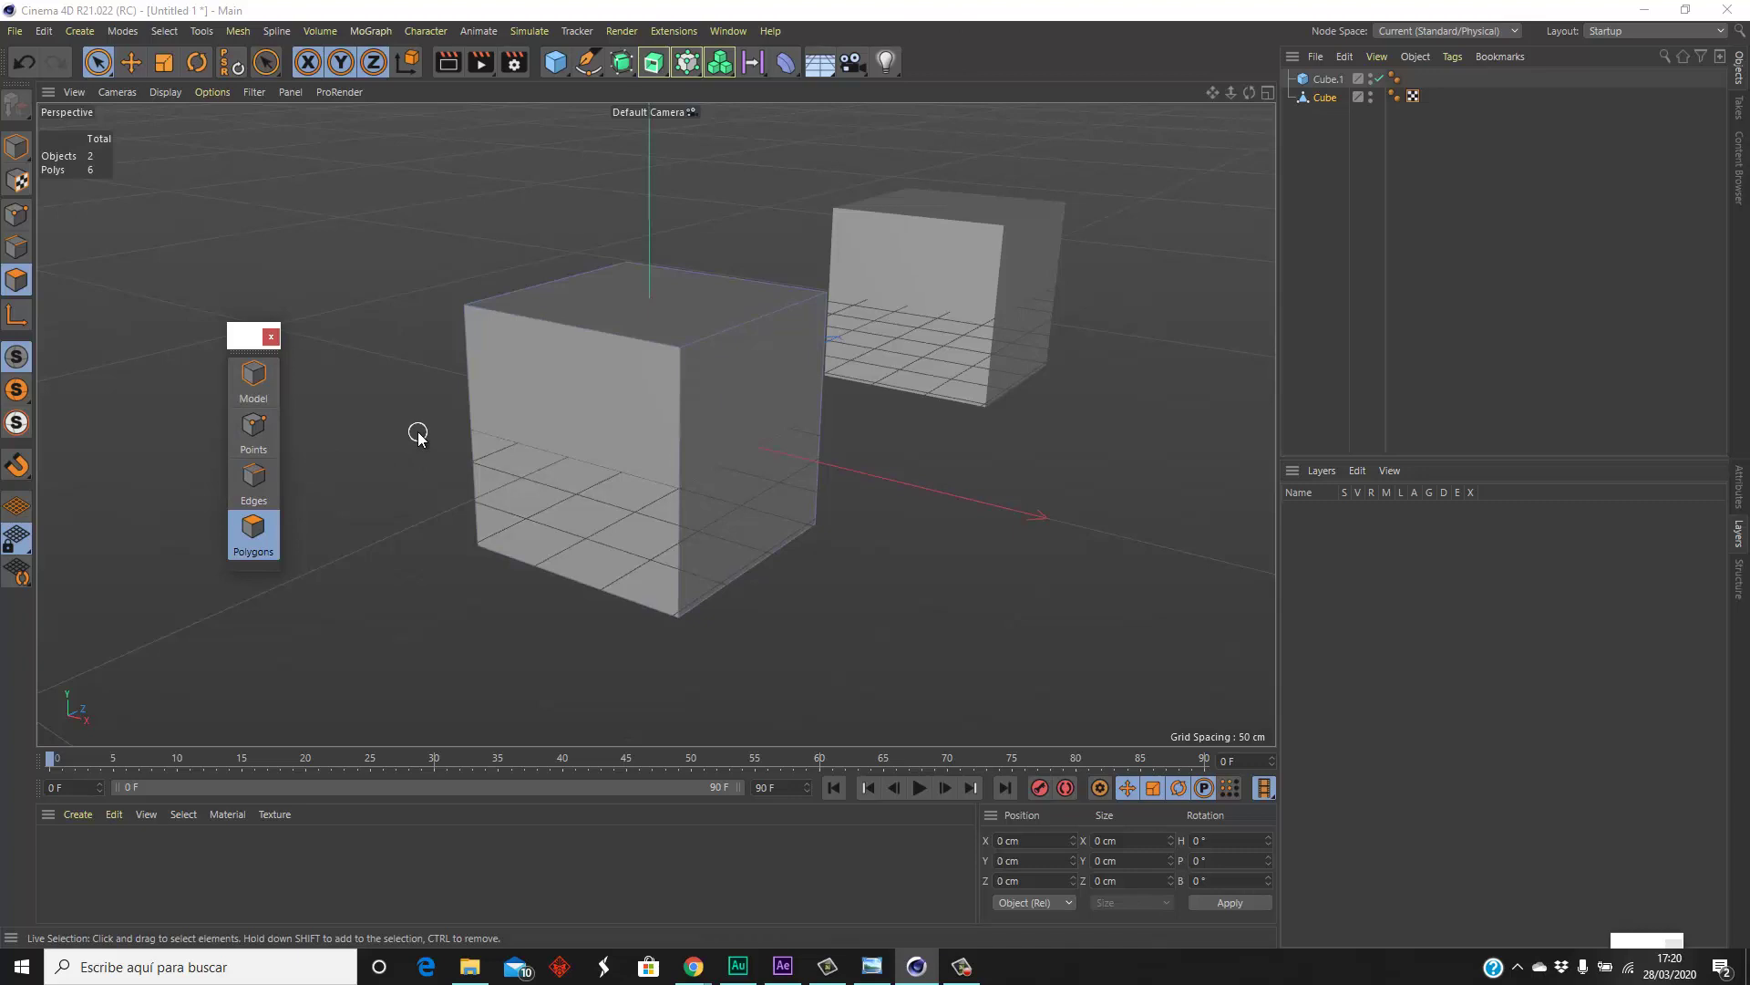
- Bring up the Customize Commands list with Shift+F12 and scroll through it
key("shift+F12")
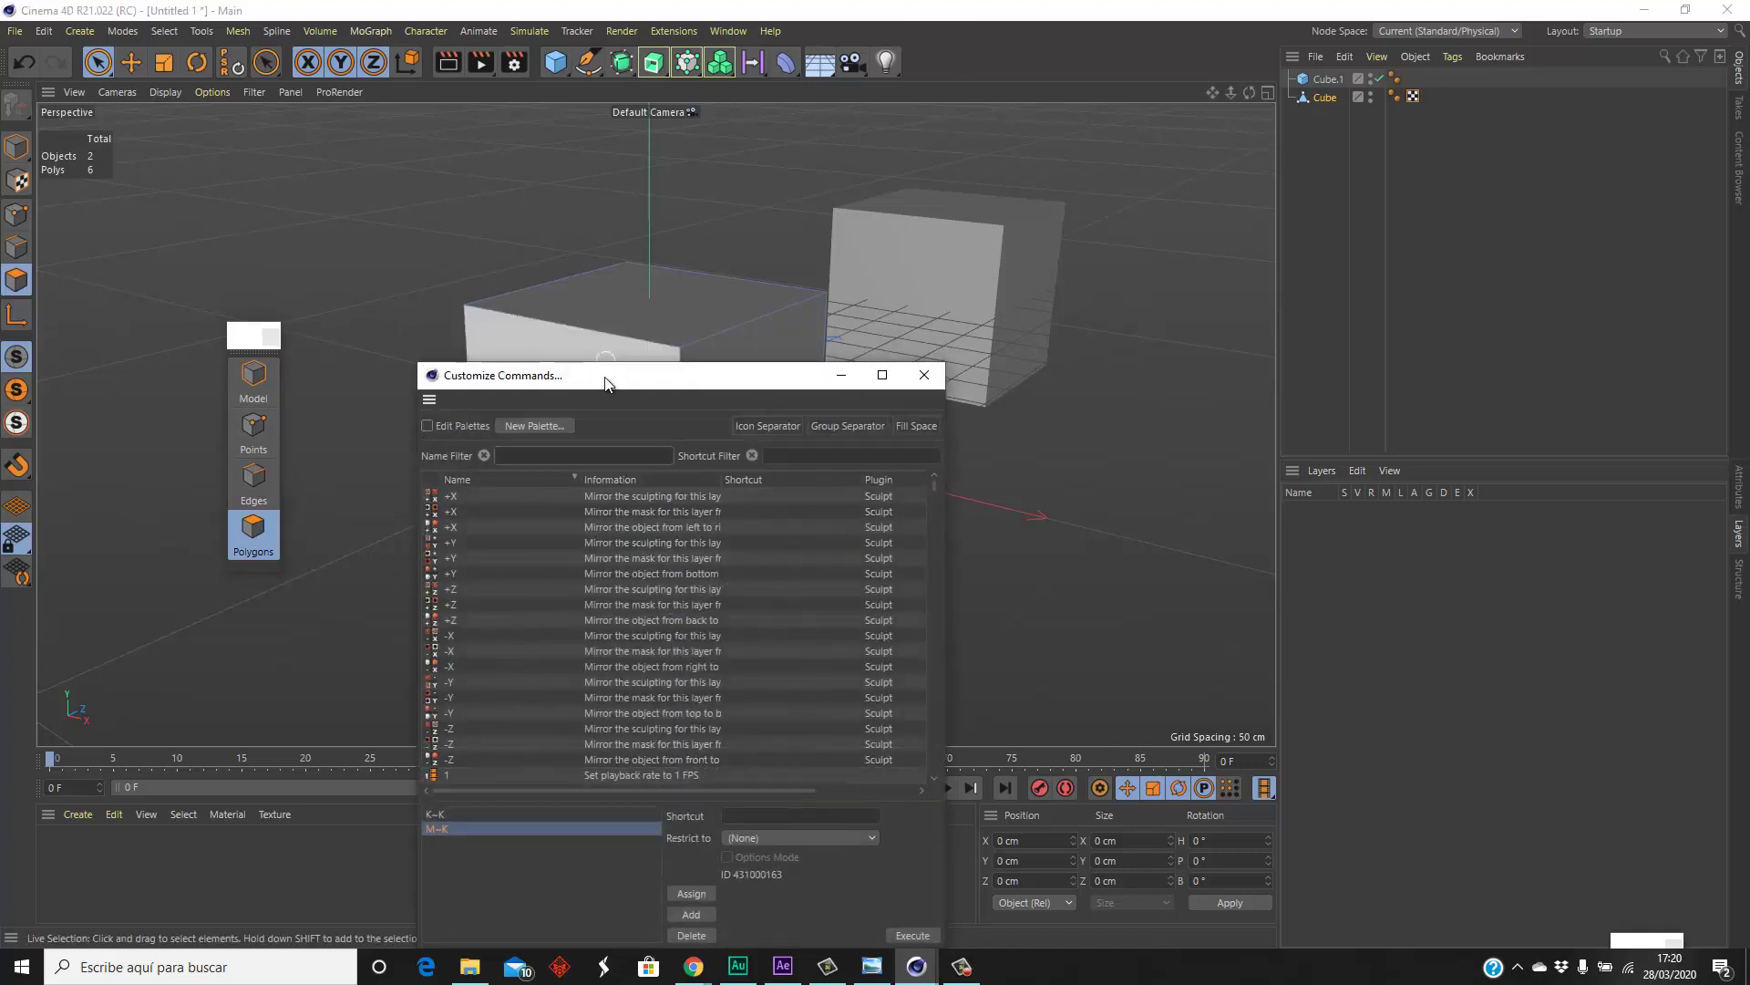
left_click_drag(606, 382, 1042, 103)
scroll(1059, 258, "down", 5)
scroll(1049, 271, "down", 5)
scroll(1035, 279, "down", 5)
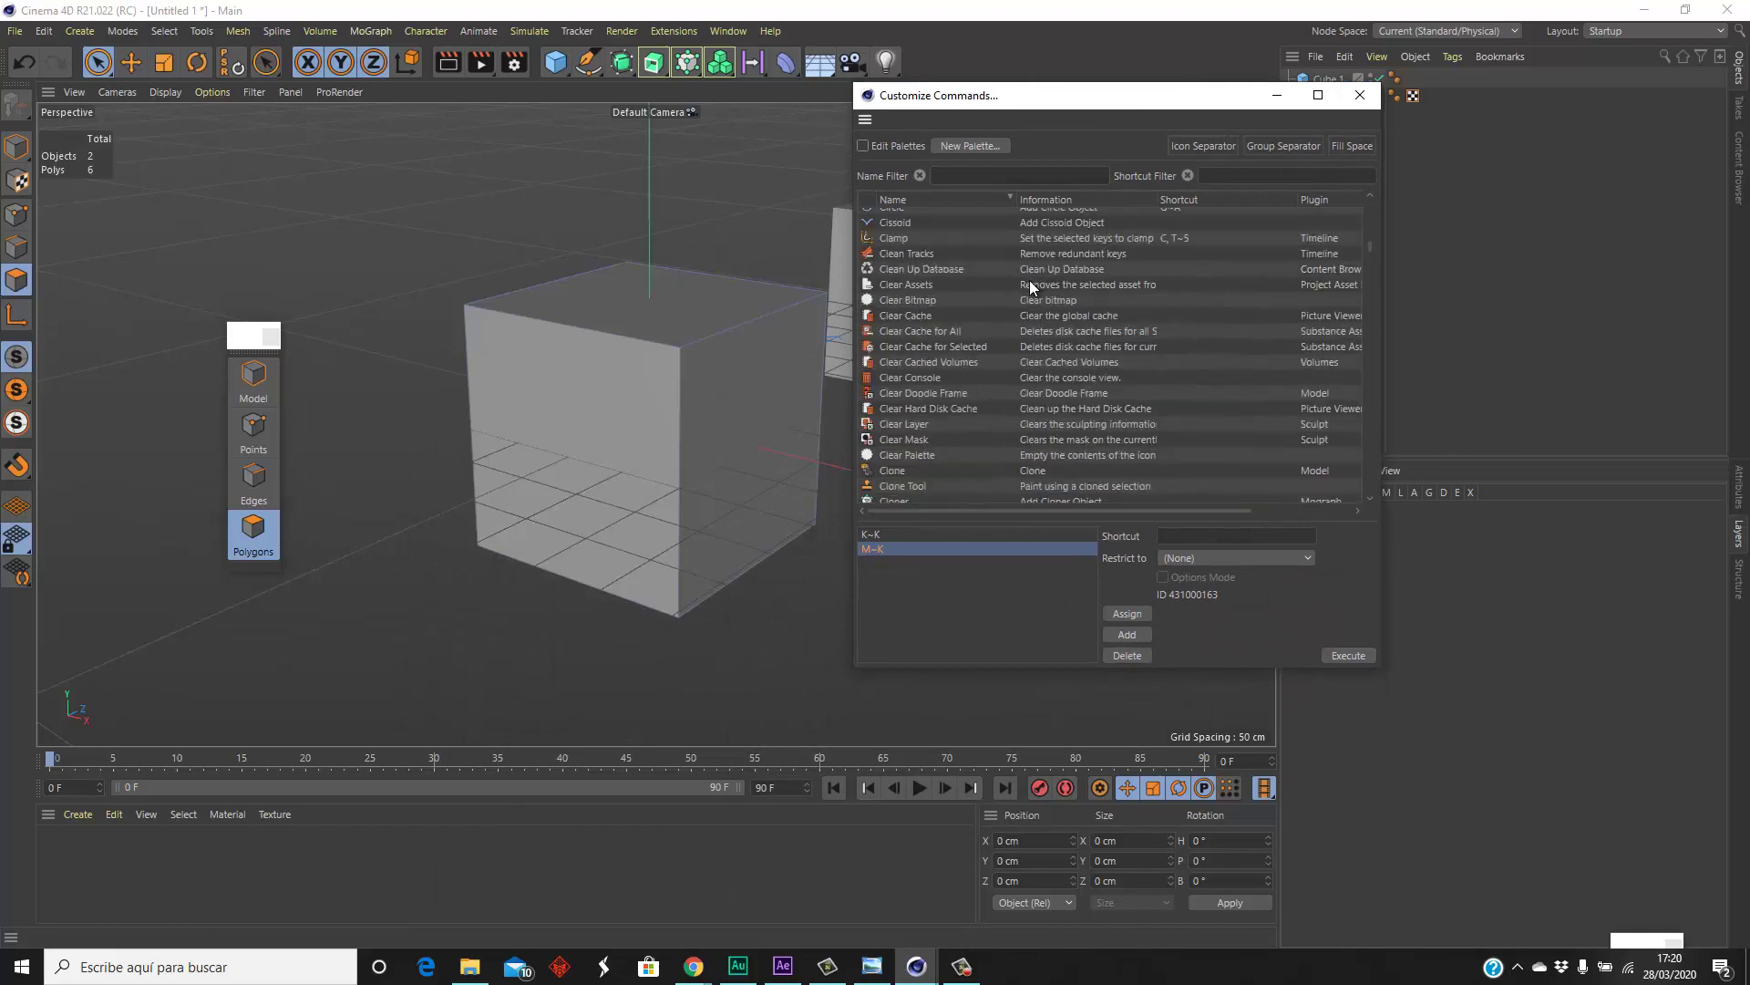
scroll(1030, 281, "down", 5)
scroll(1023, 290, "down", 5)
scroll(959, 332, "down", 5)
scroll(944, 337, "down", 5)
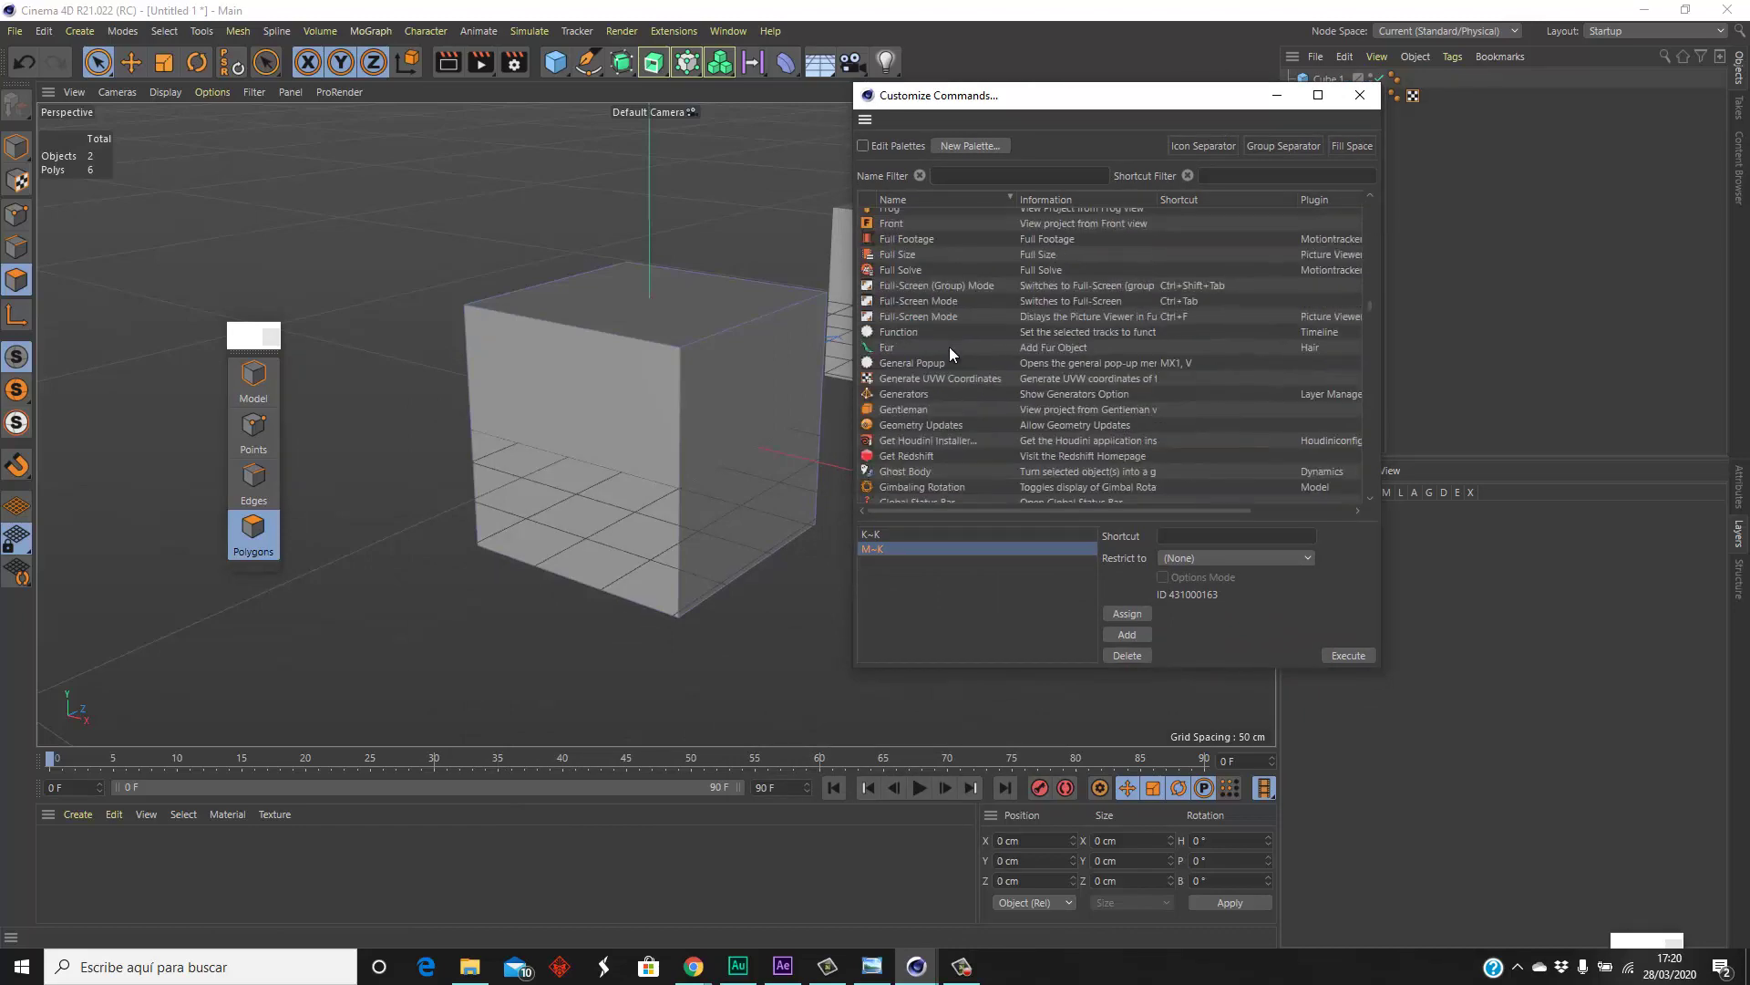
scroll(949, 346, "down", 5)
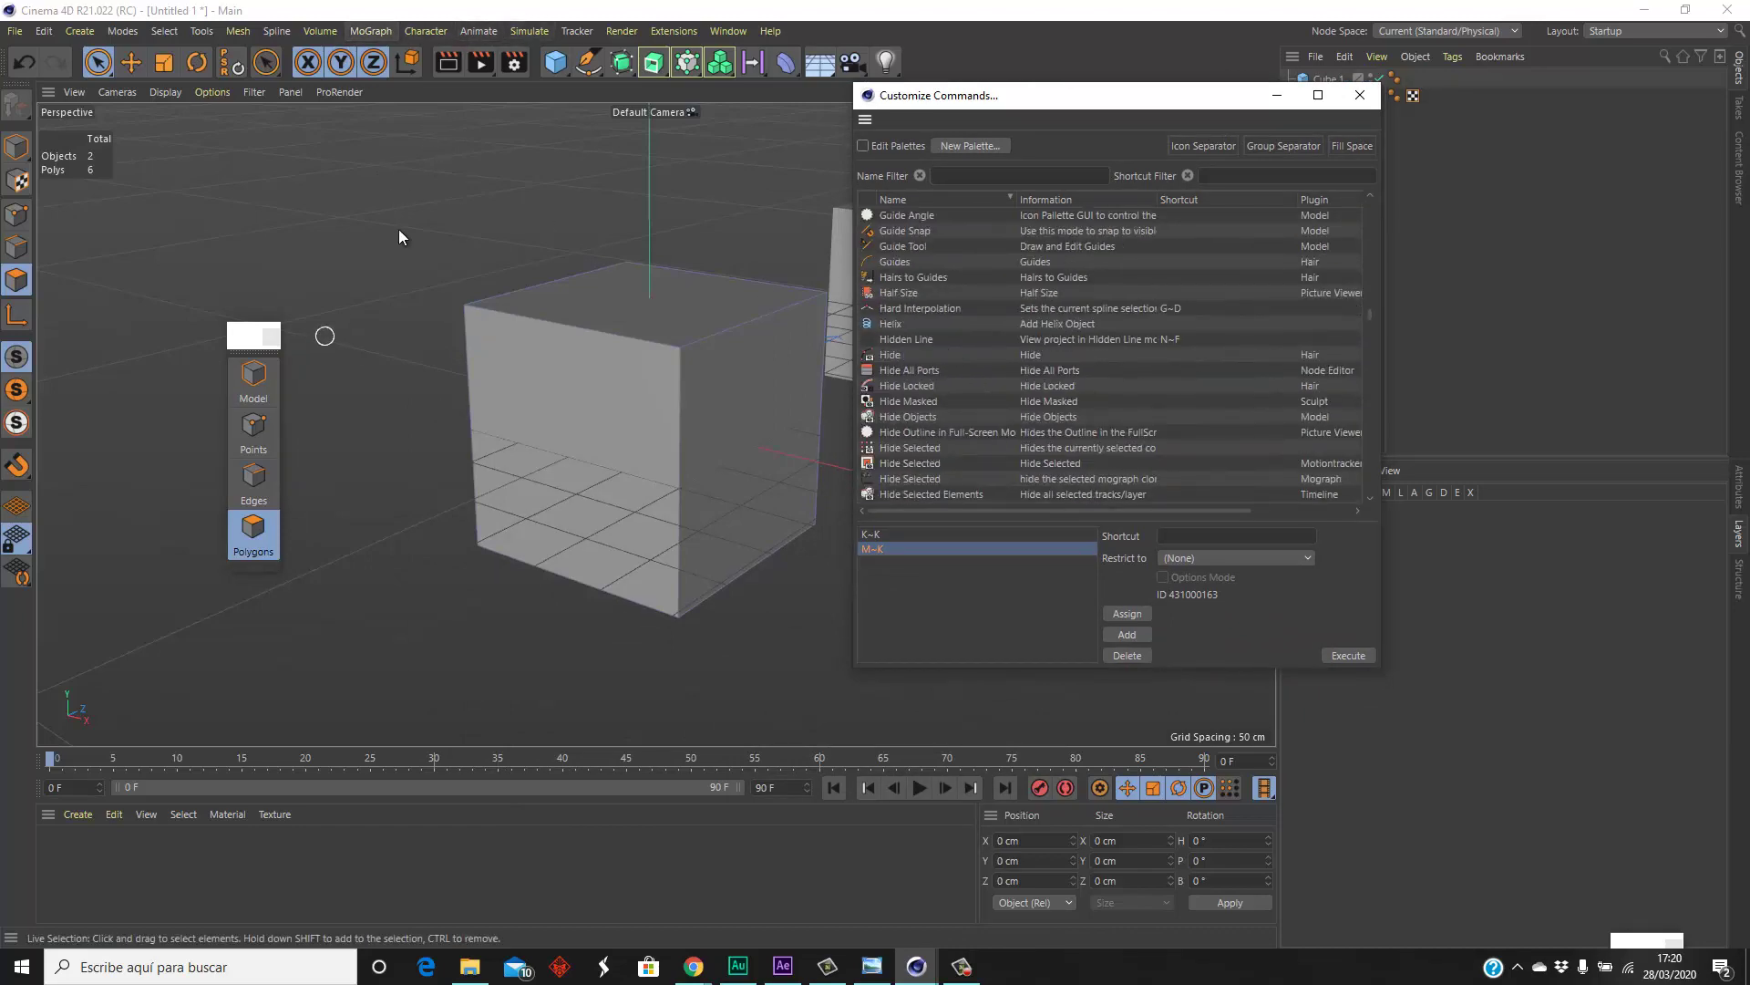
scroll(1059, 347, "down", 5)
scroll(977, 365, "down", 5)
scroll(976, 368, "down", 5)
scroll(976, 364, "down", 5)
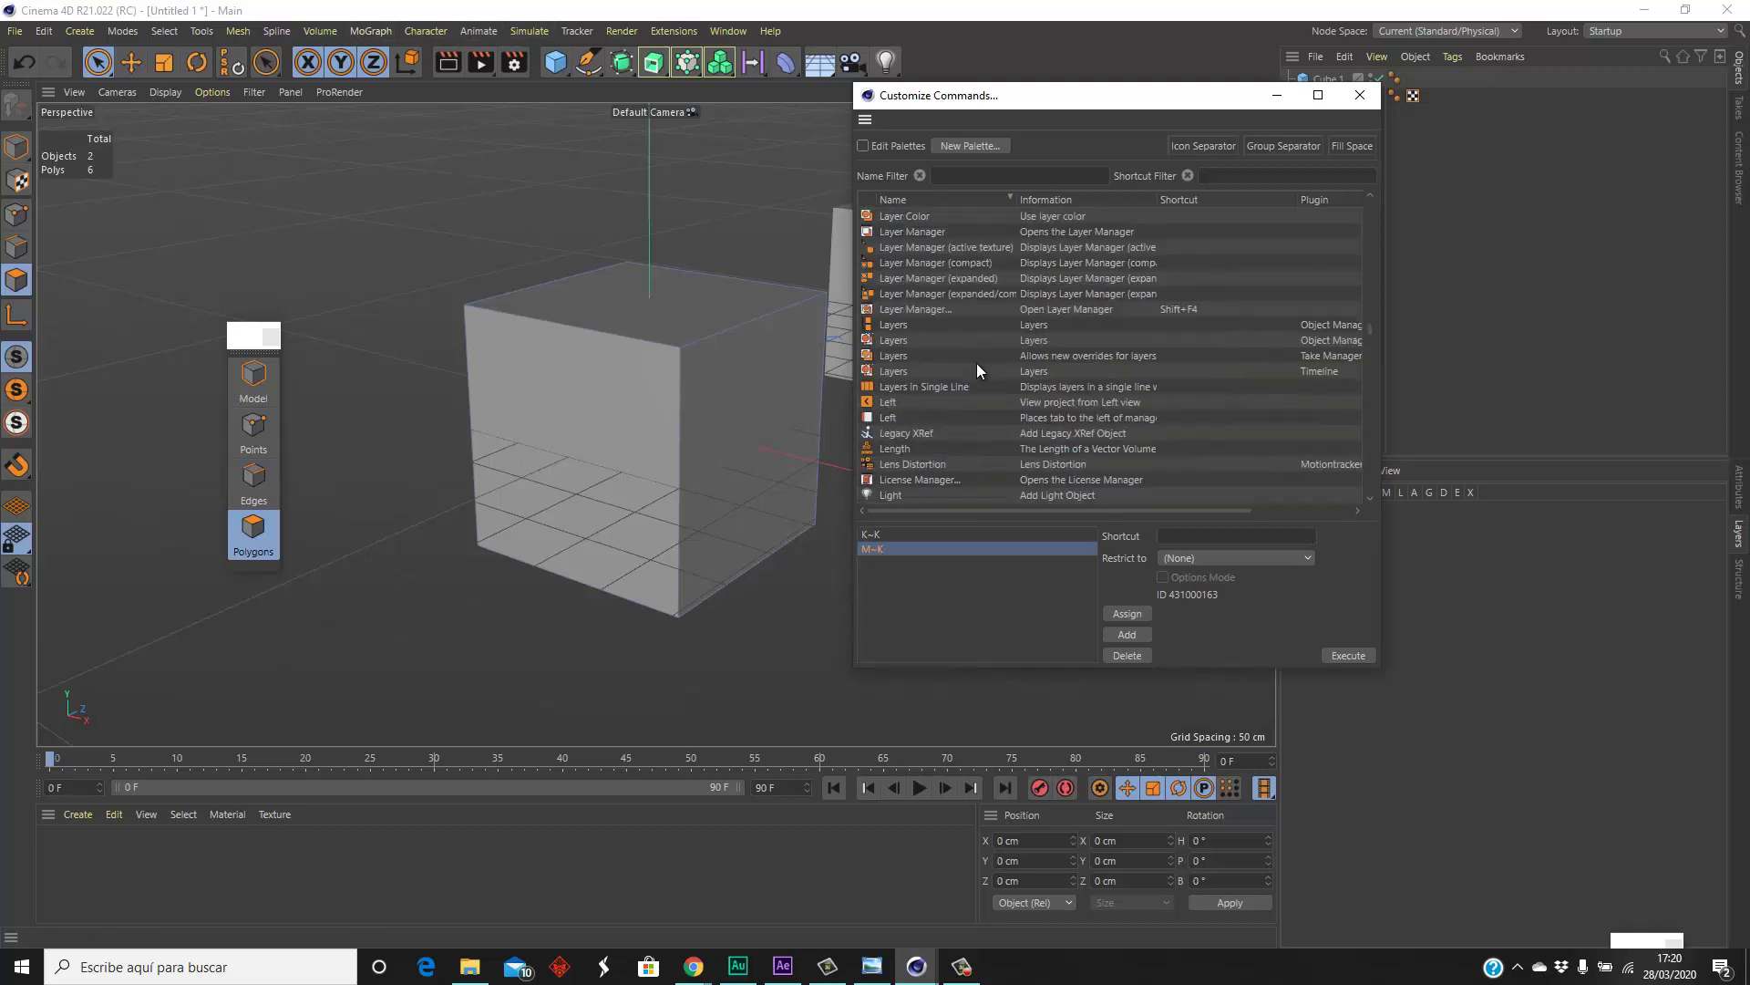
scroll(972, 364, "up", 10)
scroll(972, 364, "up", 10)
- Filter the command list by 'Model' and look up Model mode's shortcut
left_click(954, 176)
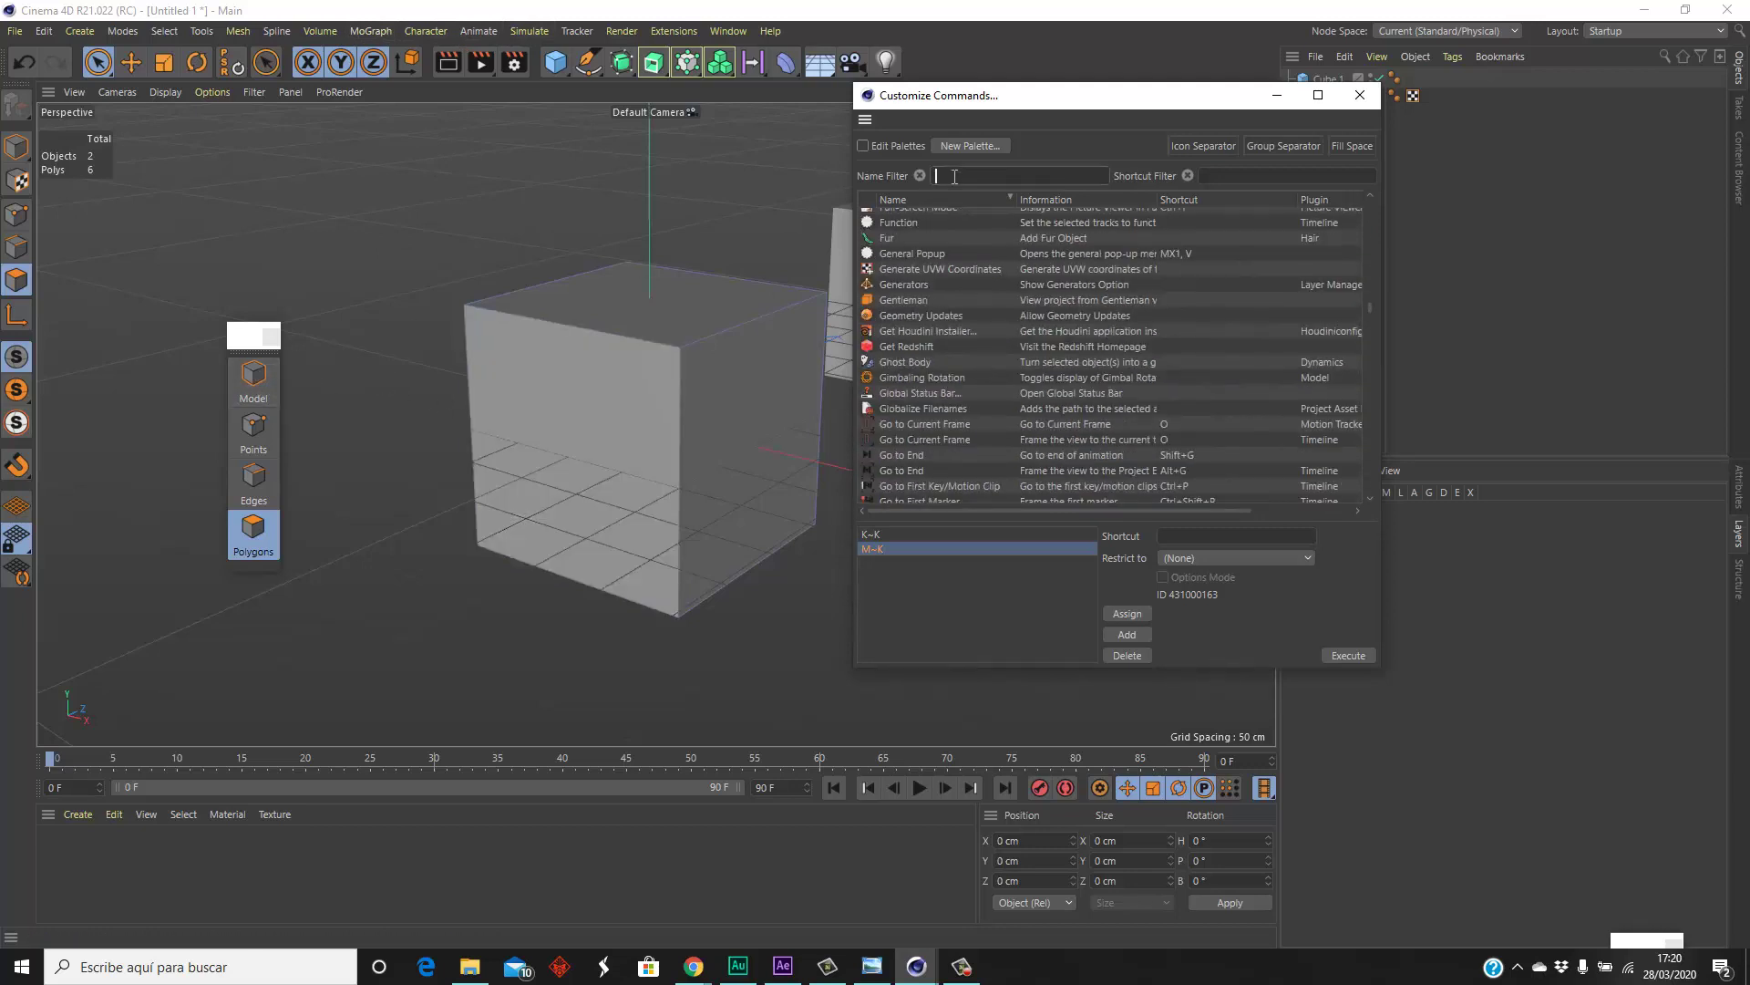
type("Model")
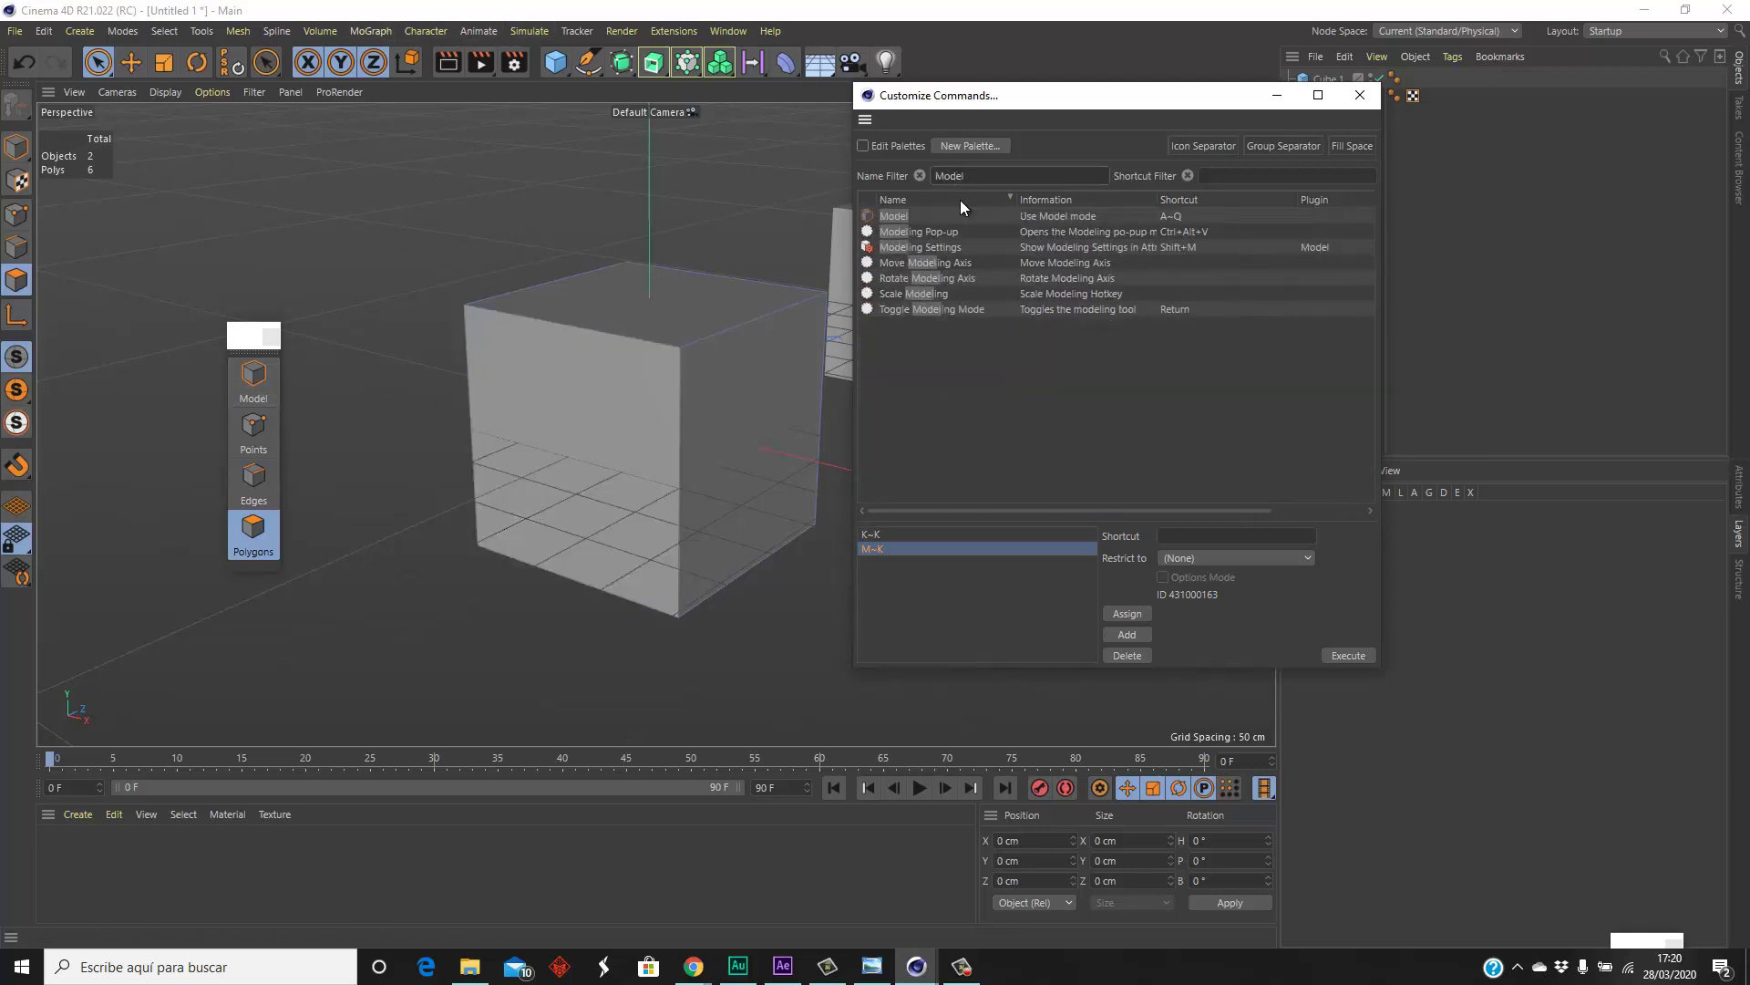
left_click(998, 215)
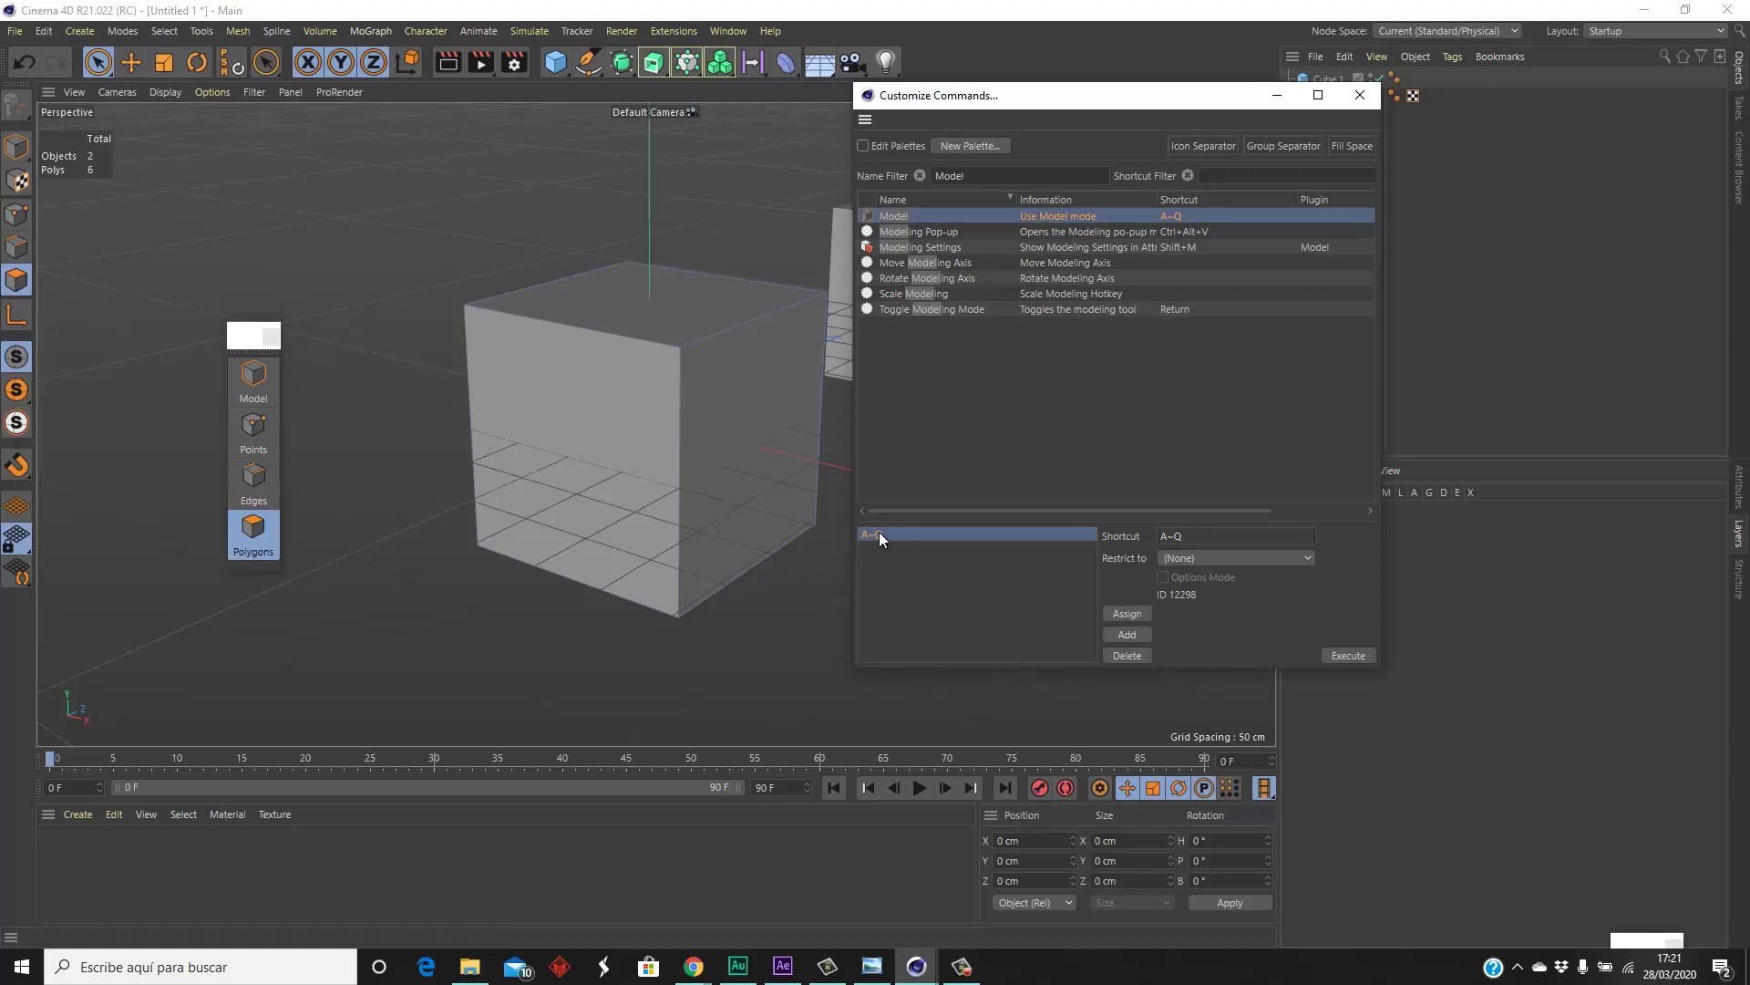
- Close the commands window and mode palette, then step through Model, Points, Edges and Polygons modes
left_click(1360, 94)
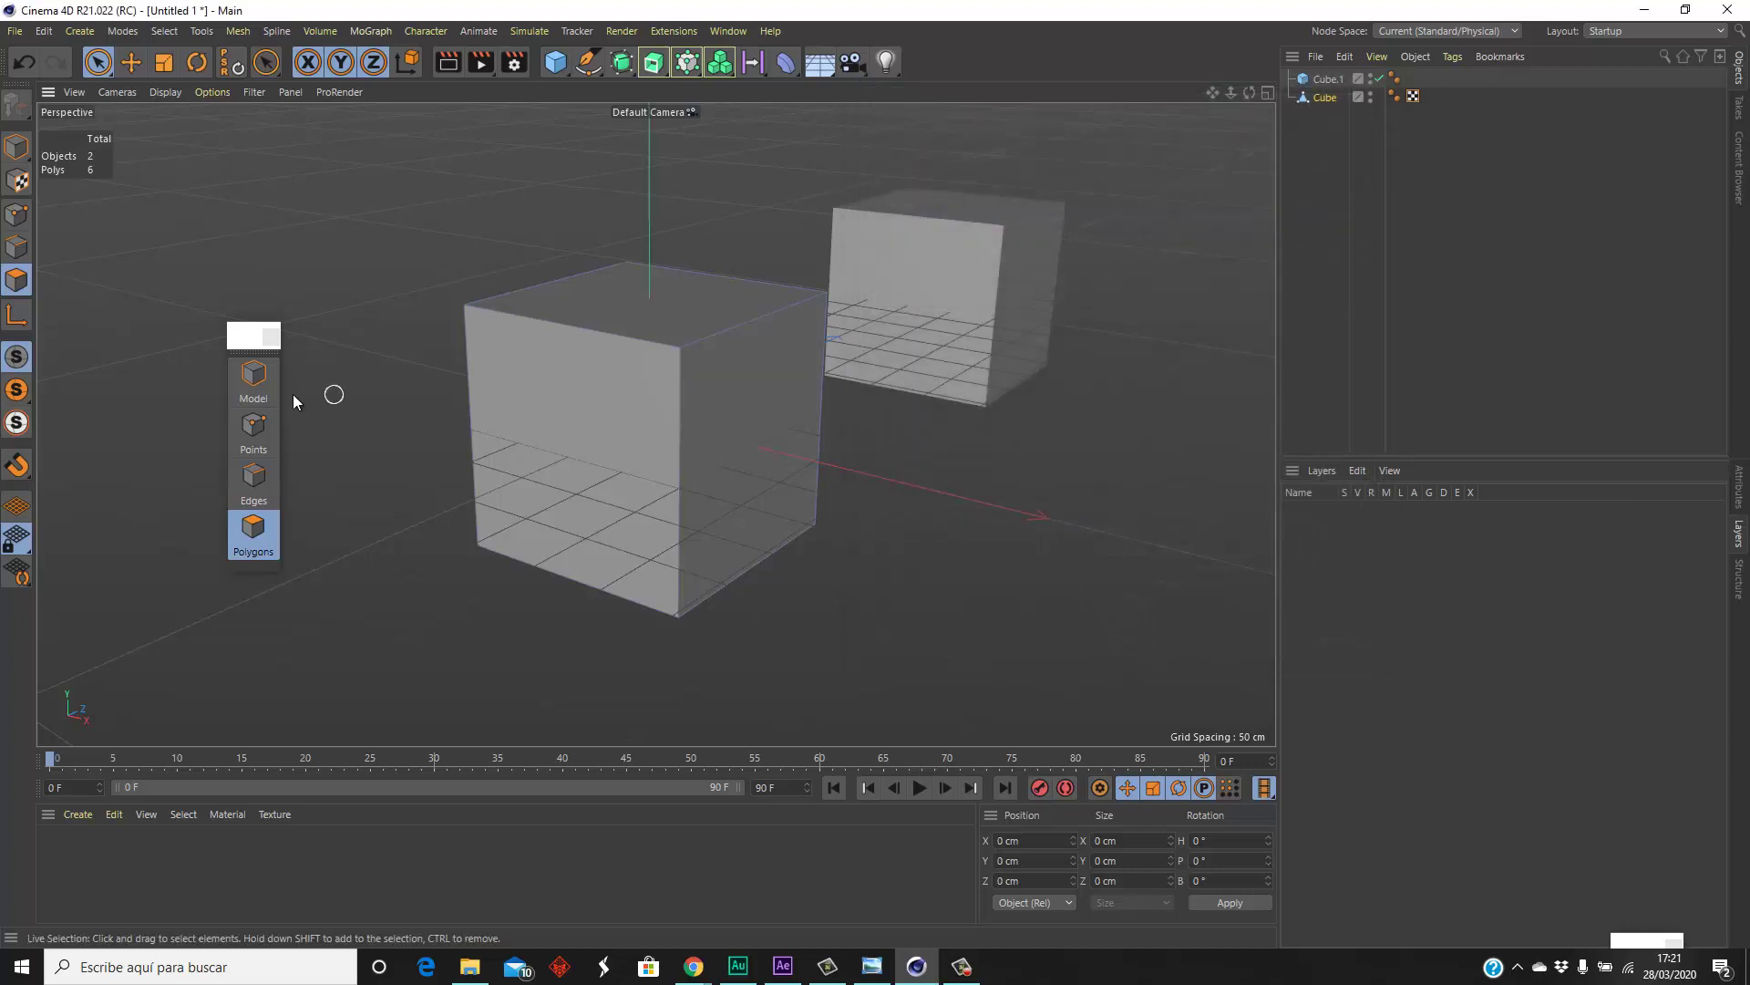
left_click(271, 336)
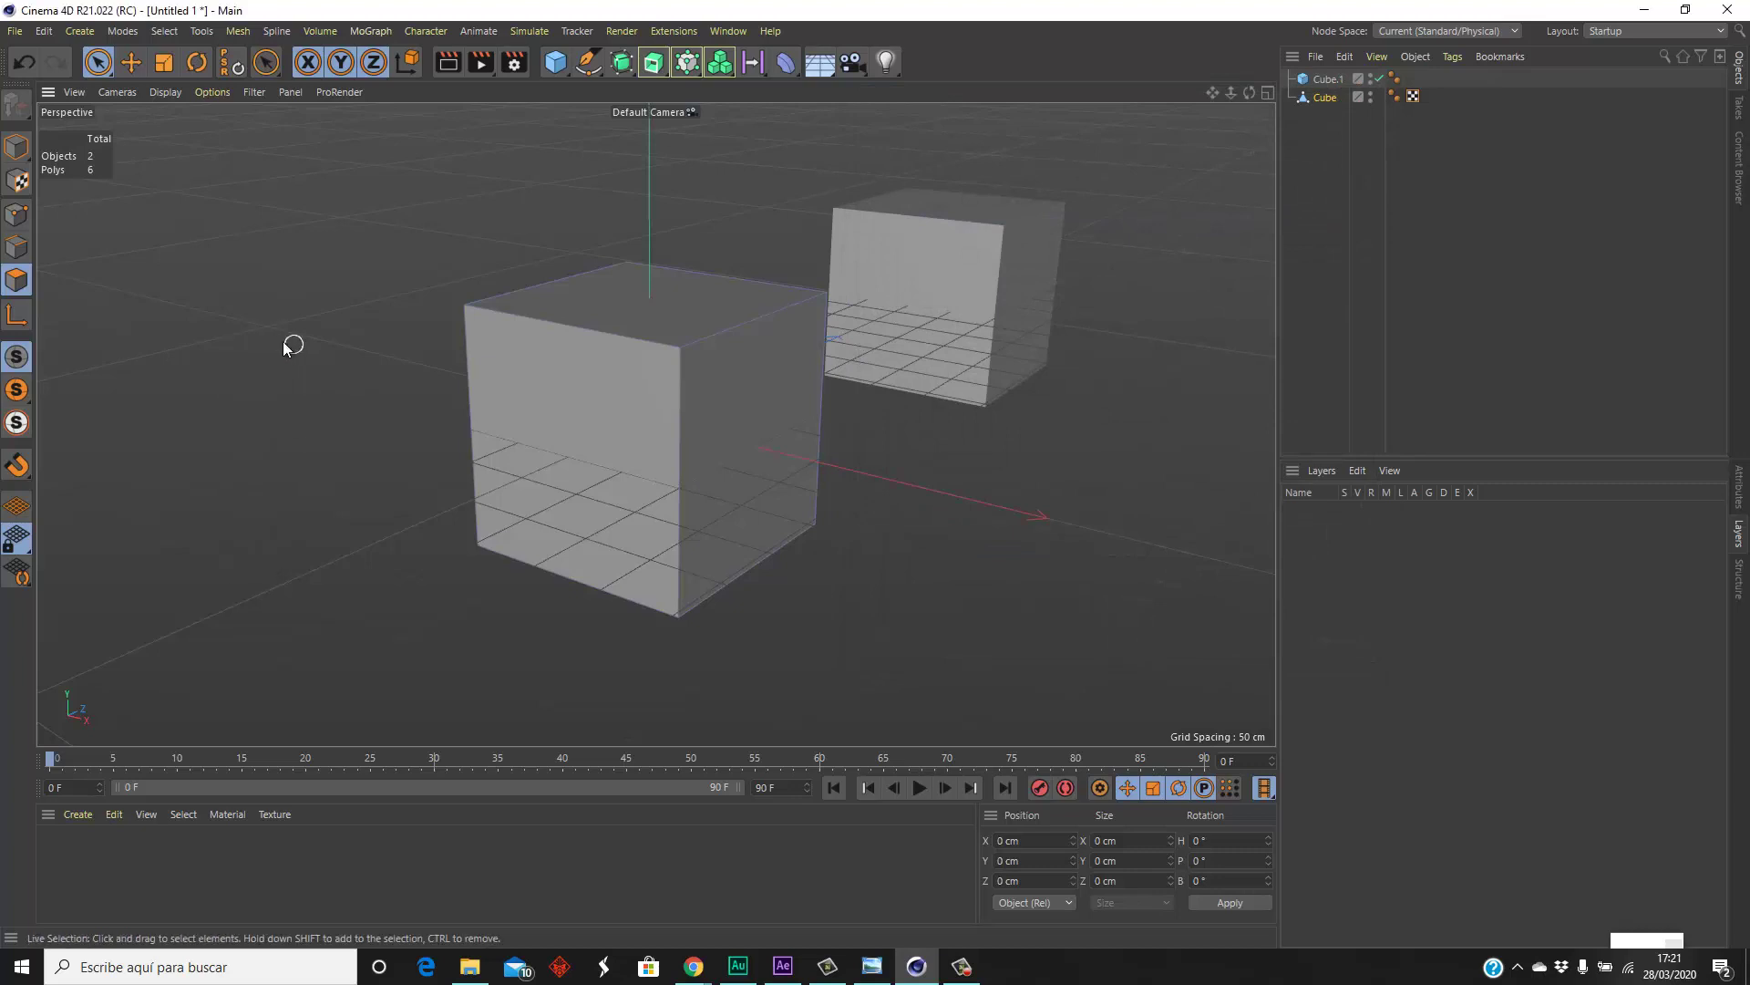
left_click(19, 149)
left_click(16, 213)
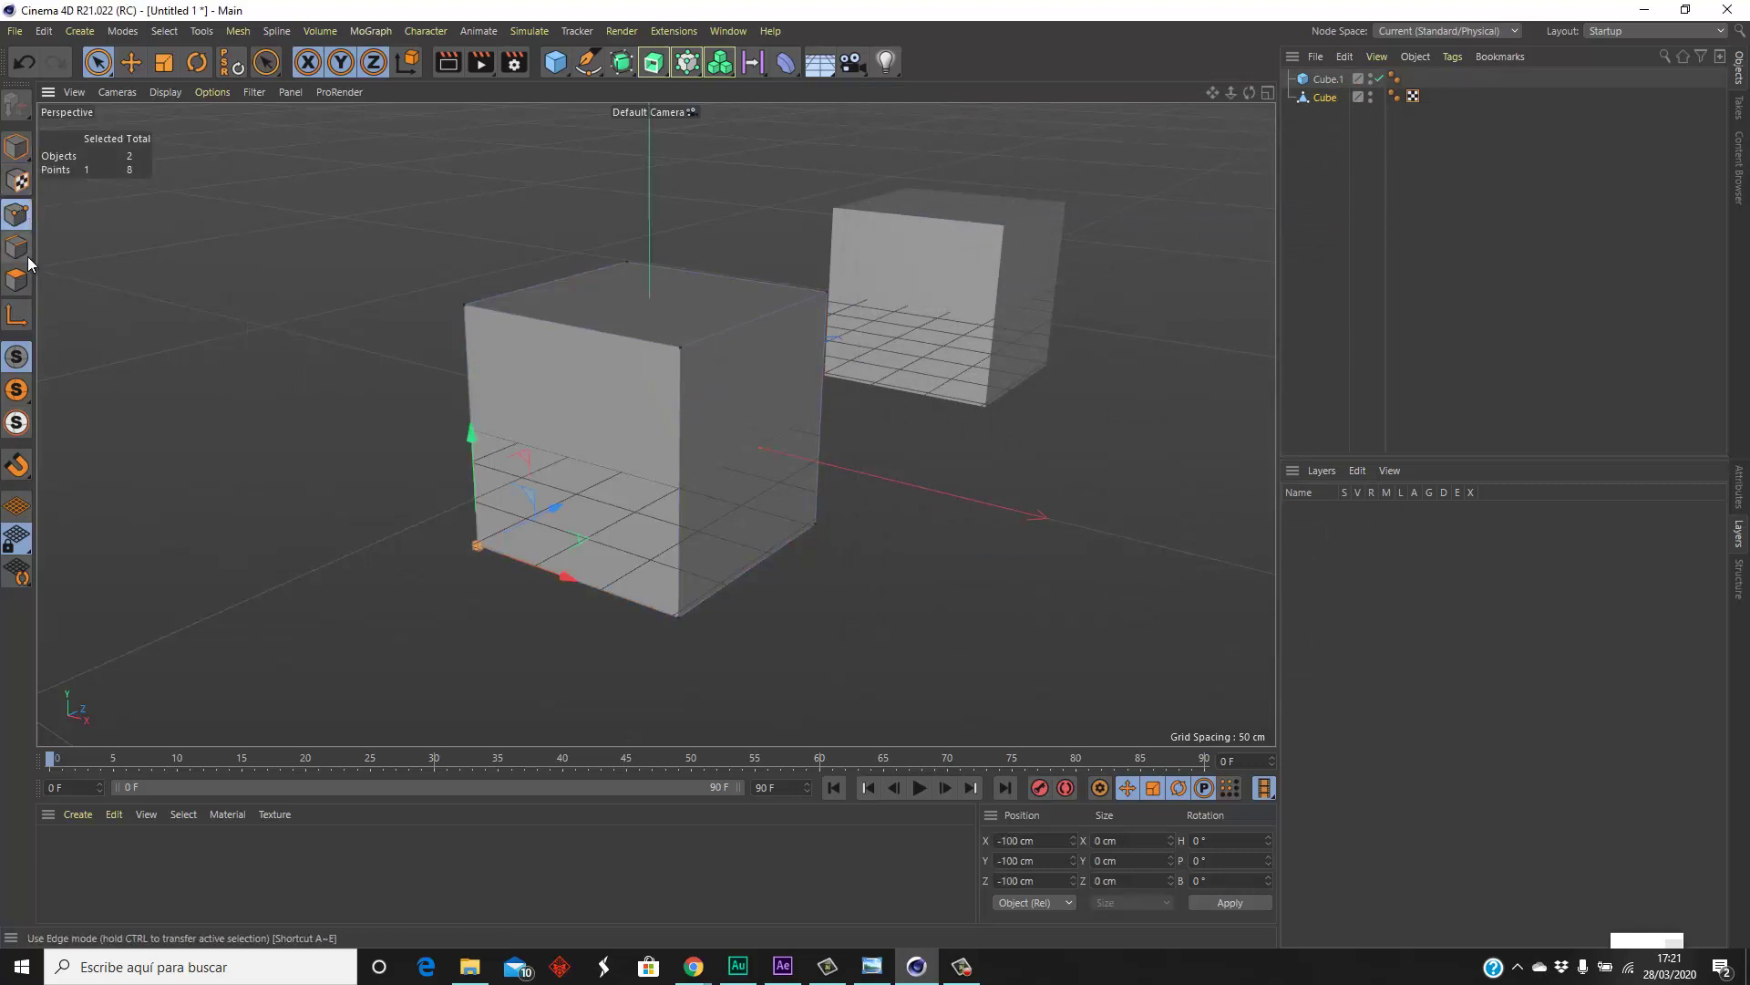
left_click(17, 246)
left_click(20, 288)
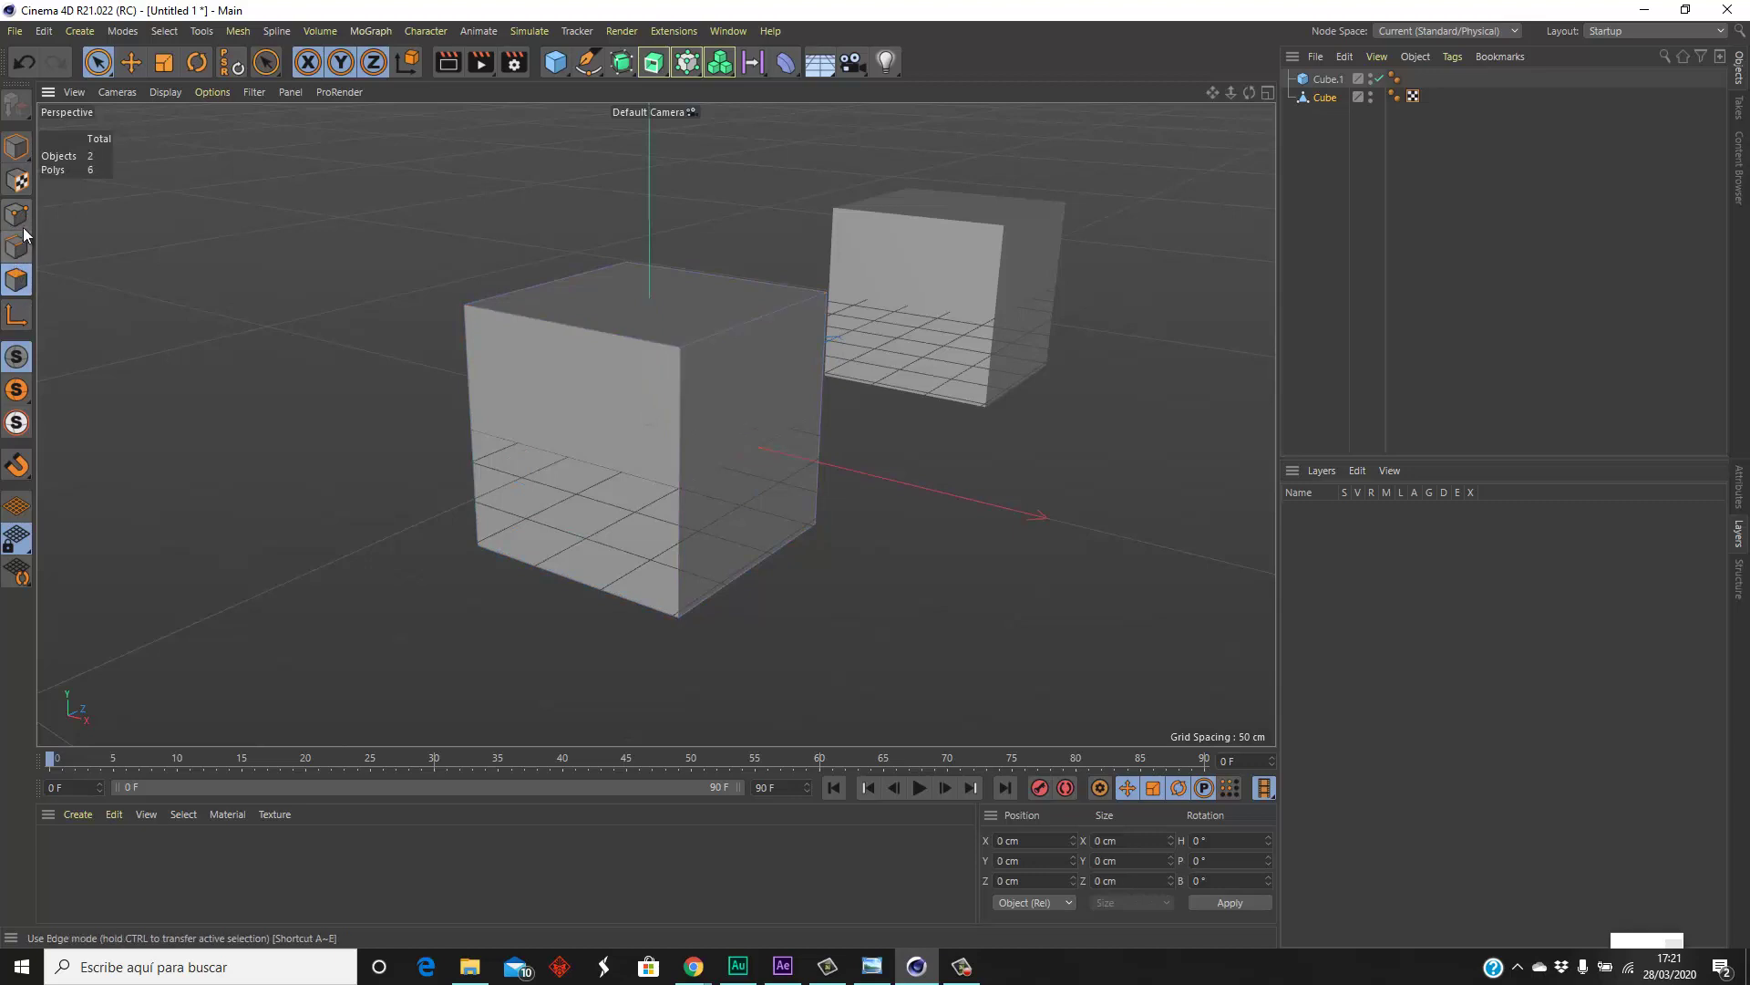
- Return to Points mode, then switch among model, polygon and edge modes again
left_click(16, 215)
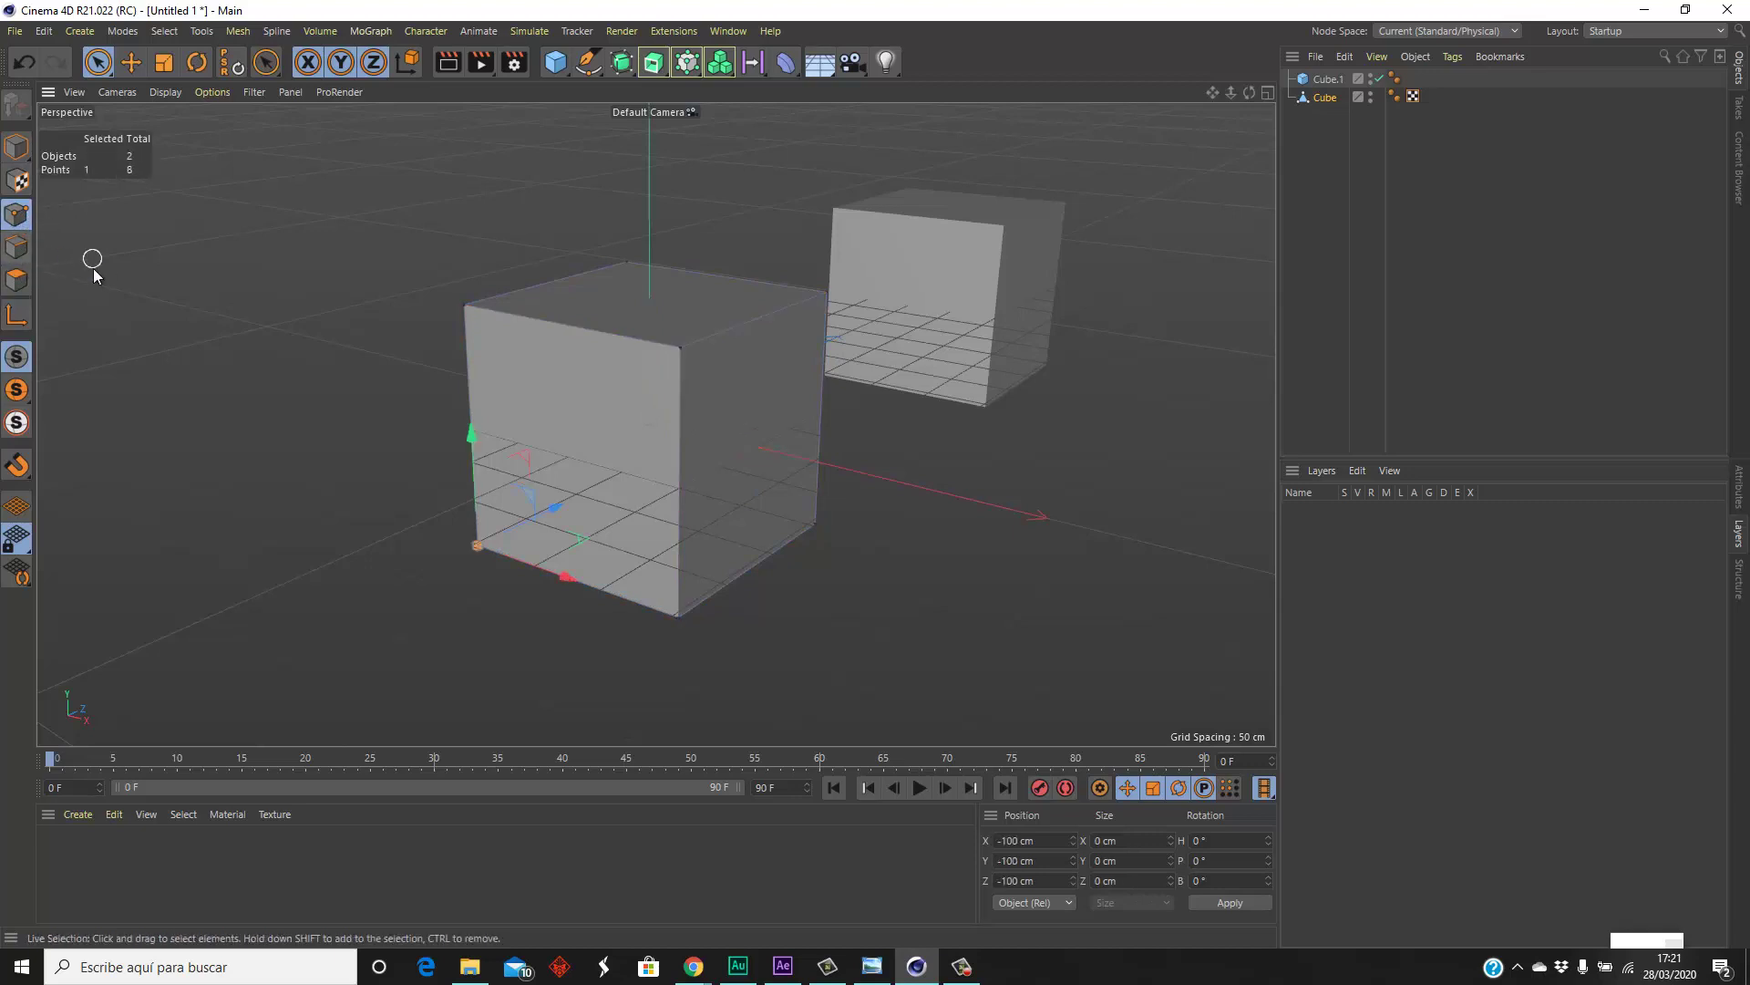
left_click(18, 226)
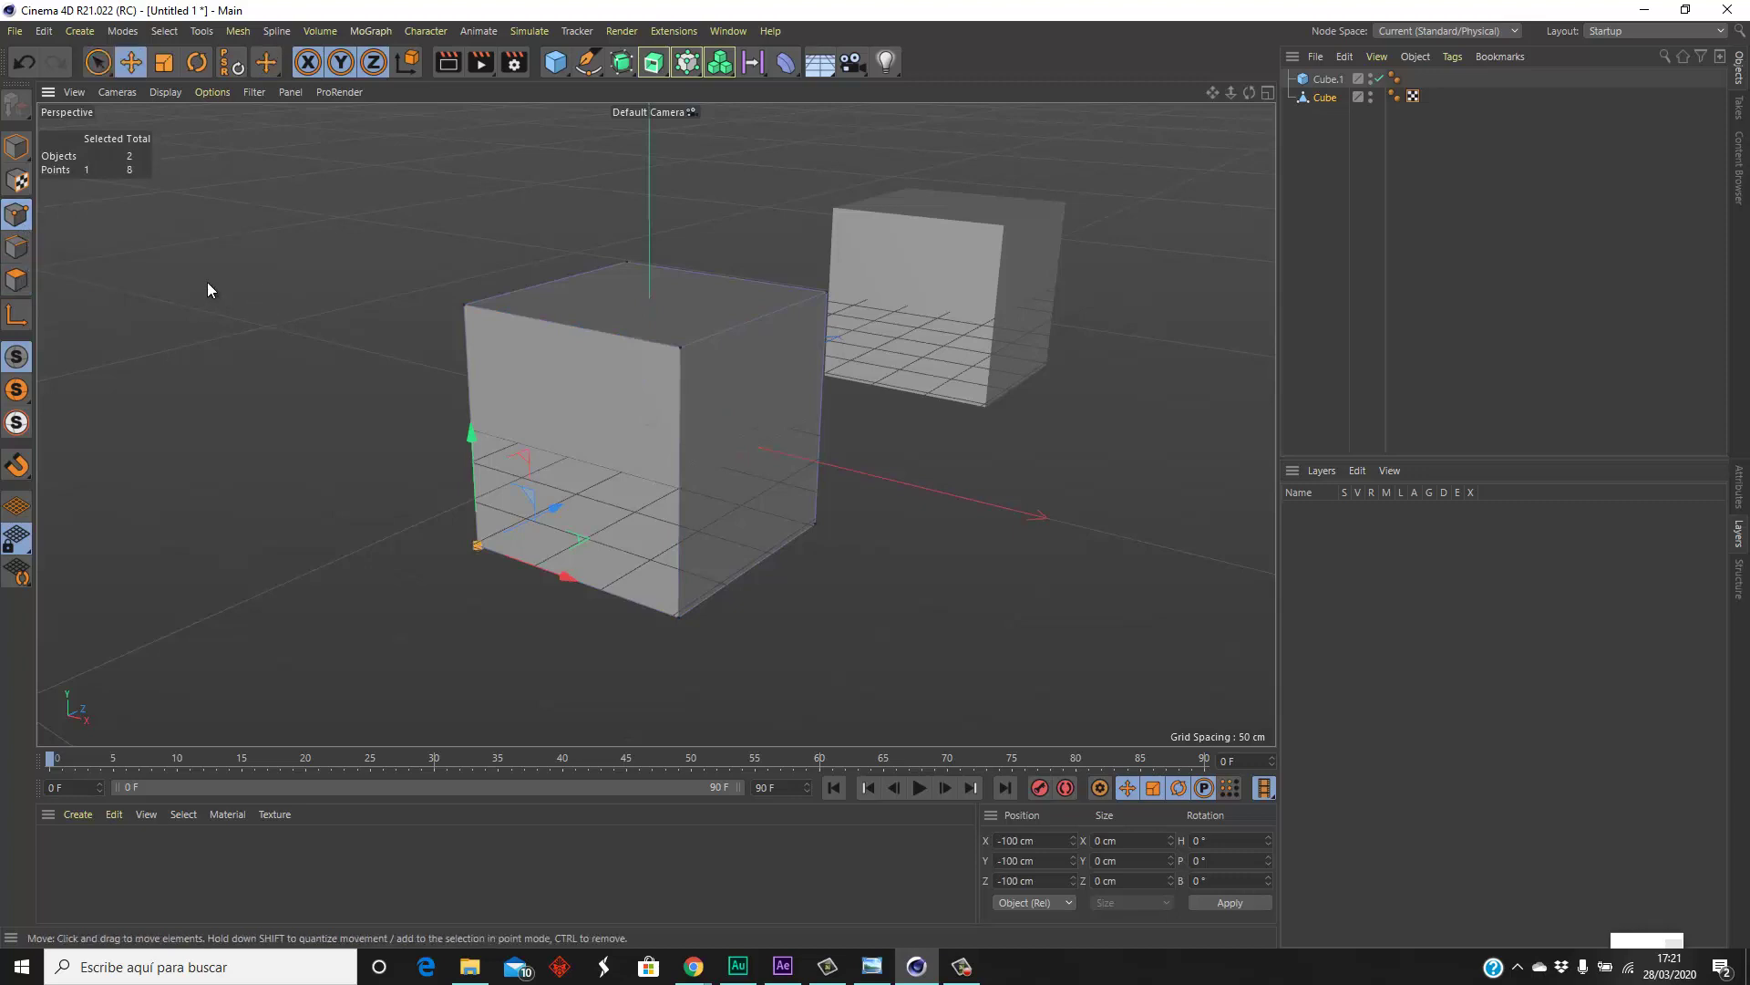
key("Return")
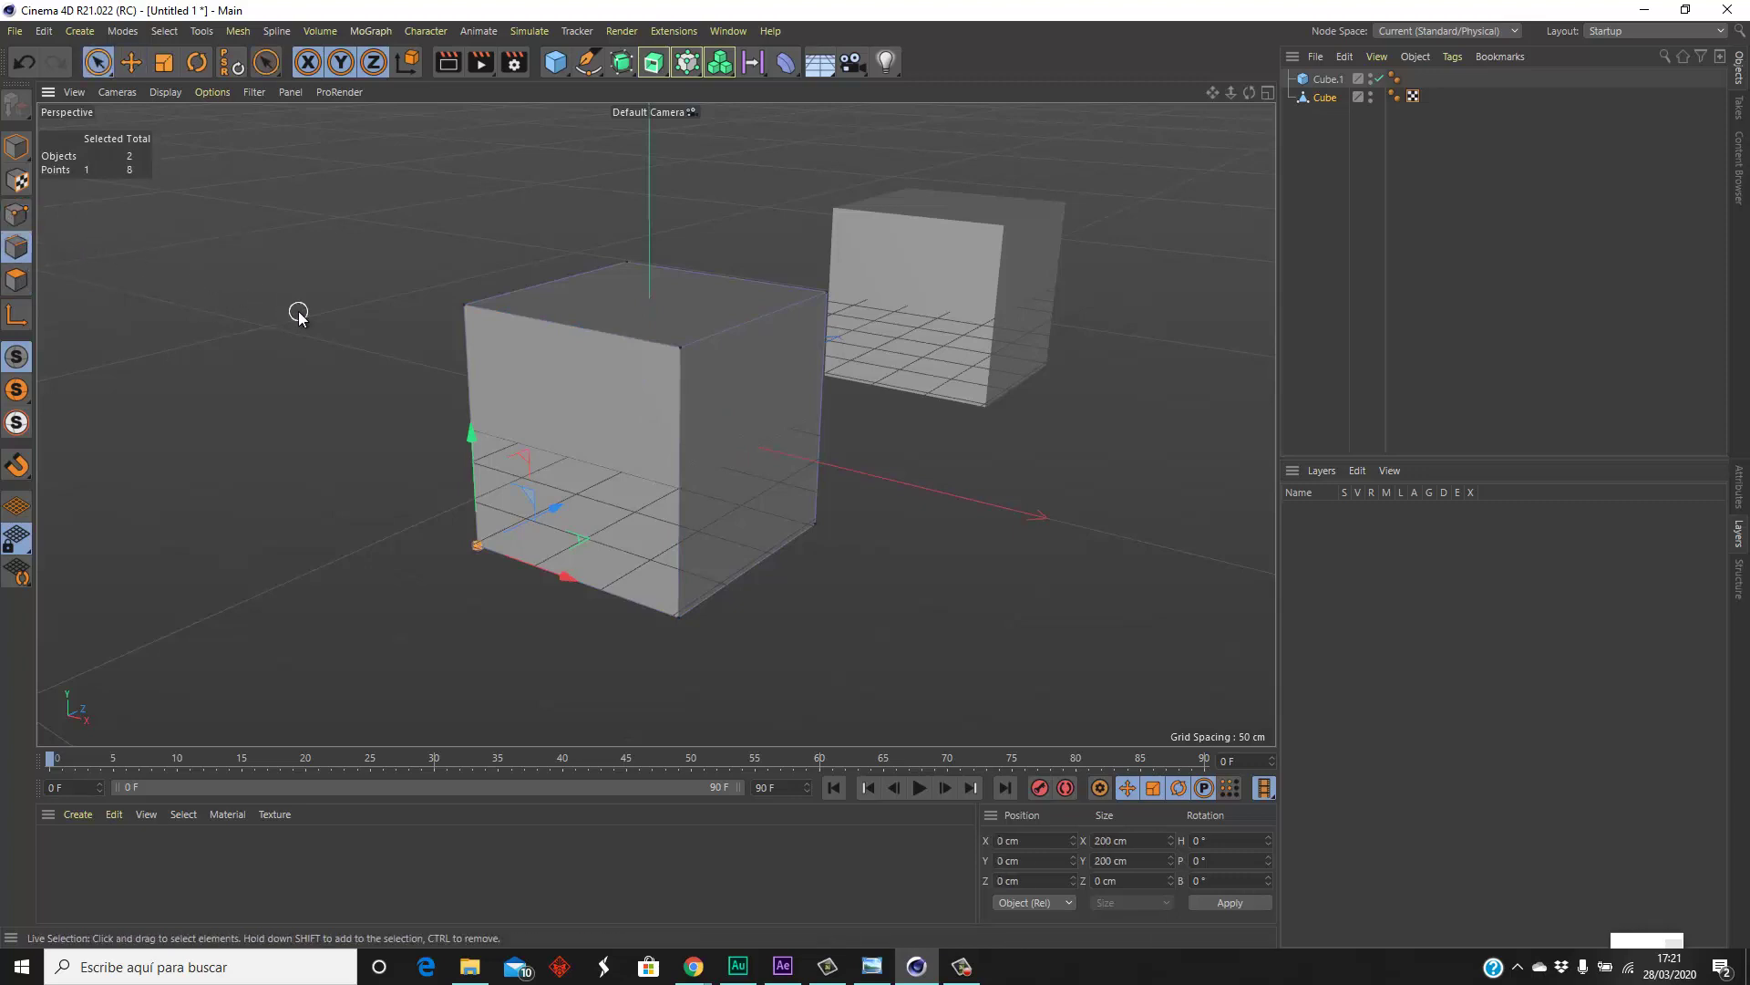
key("Return")
key("Return")
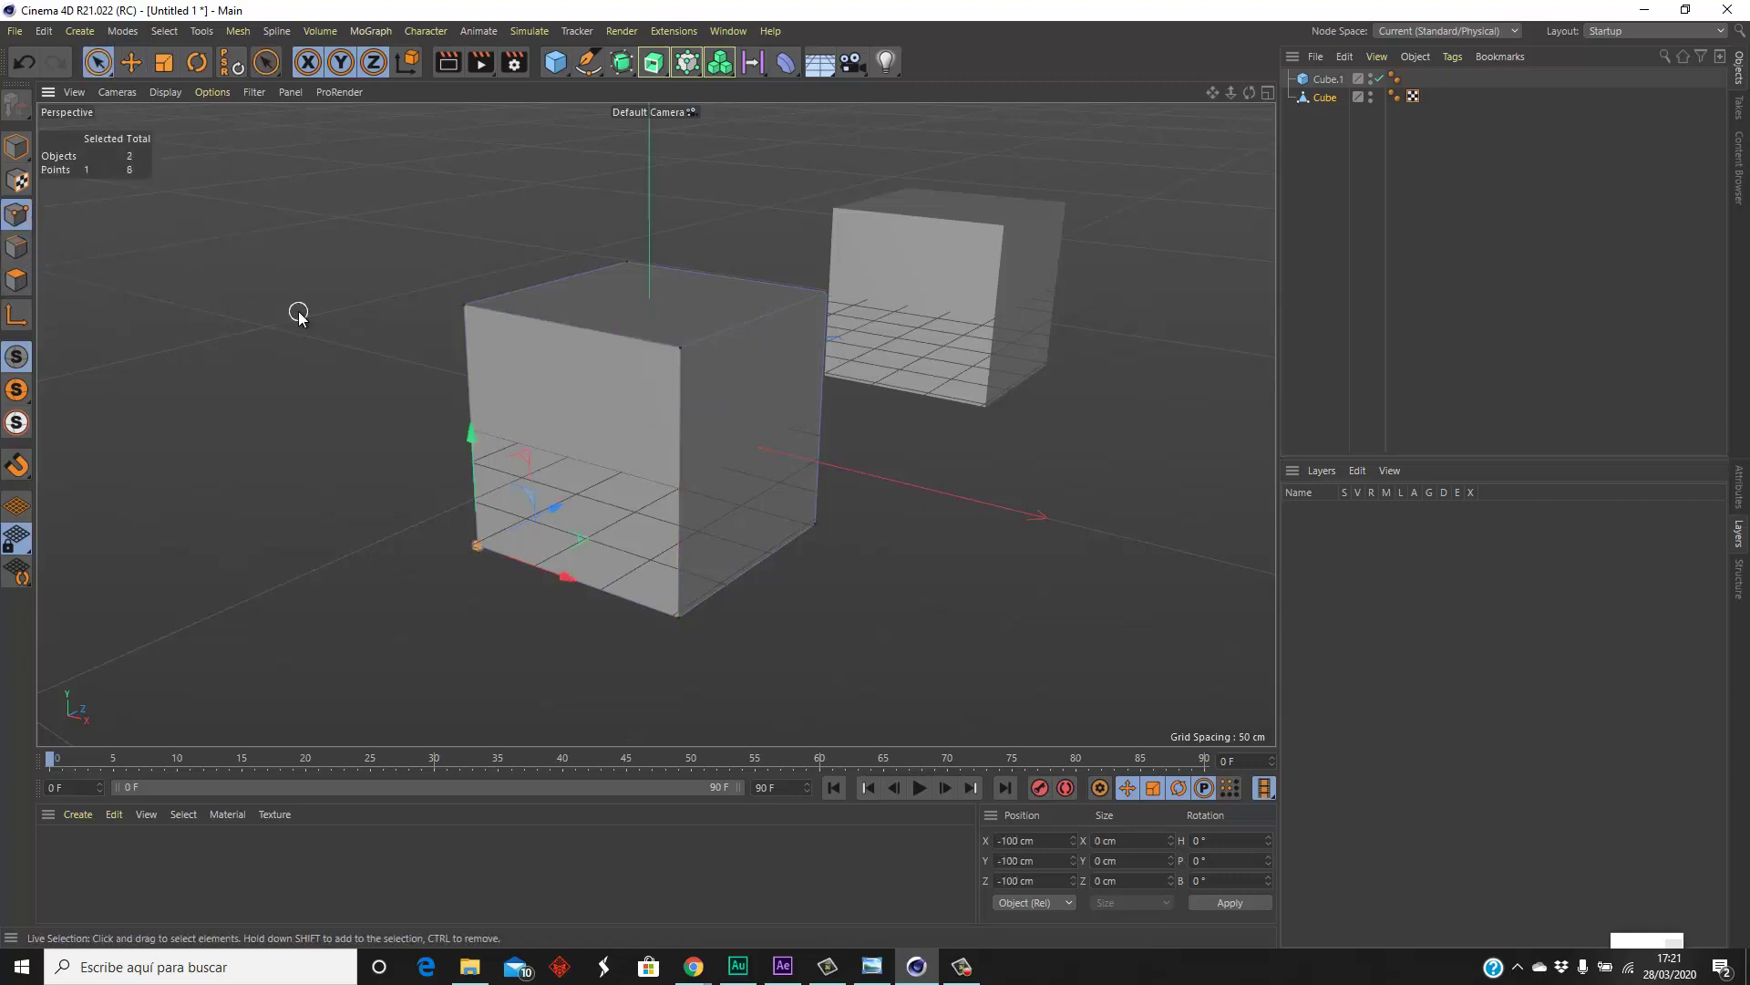
key("Return")
key("Return")
key("Return")
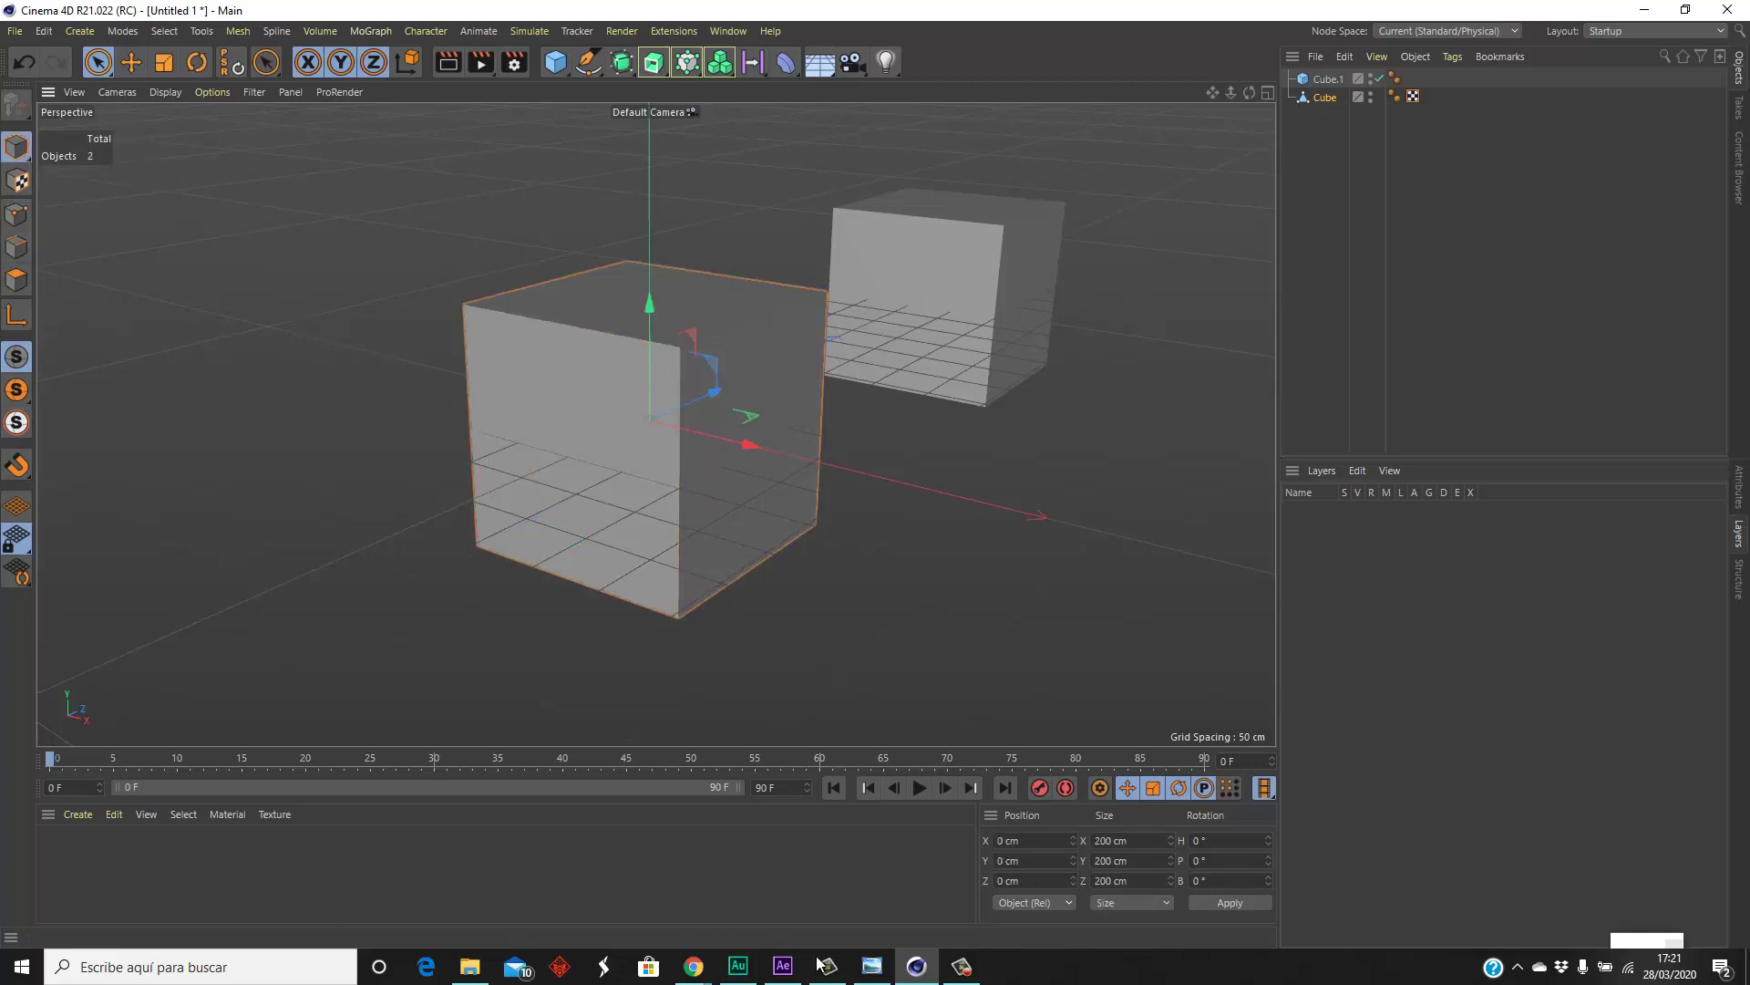
- Show the After Effects PIVOTE title, then return to the Cinema 4D scene
left_click(782, 966)
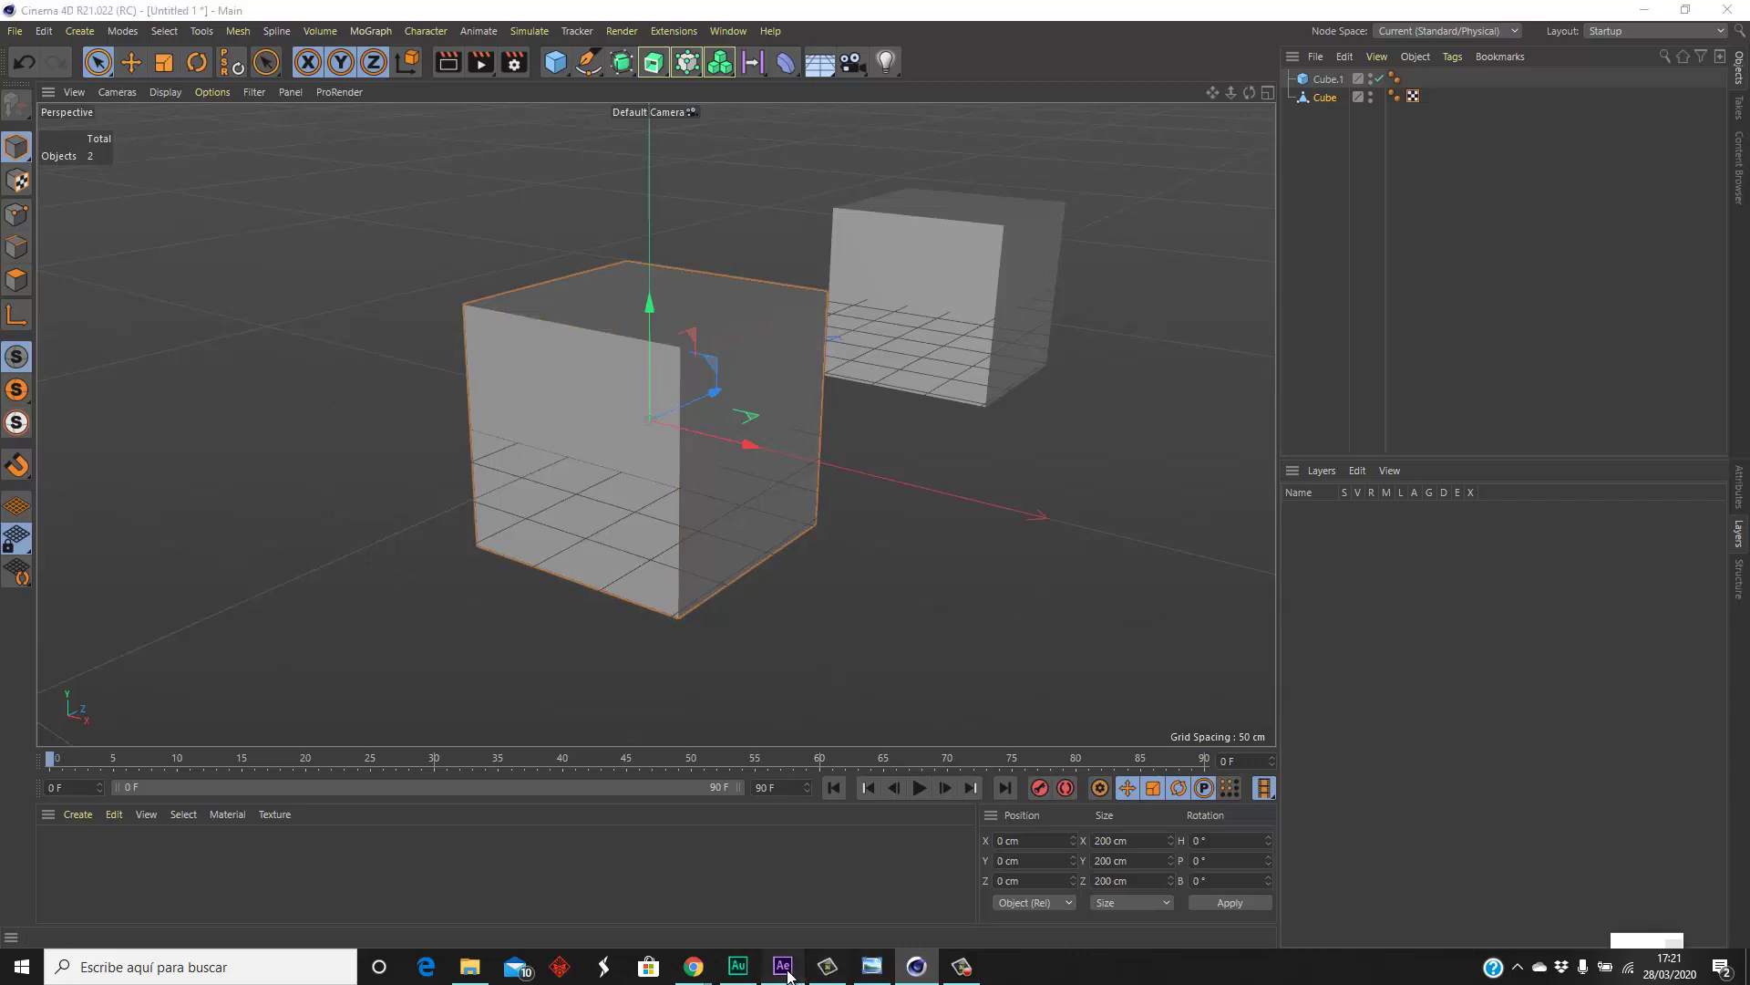
left_click(867, 569)
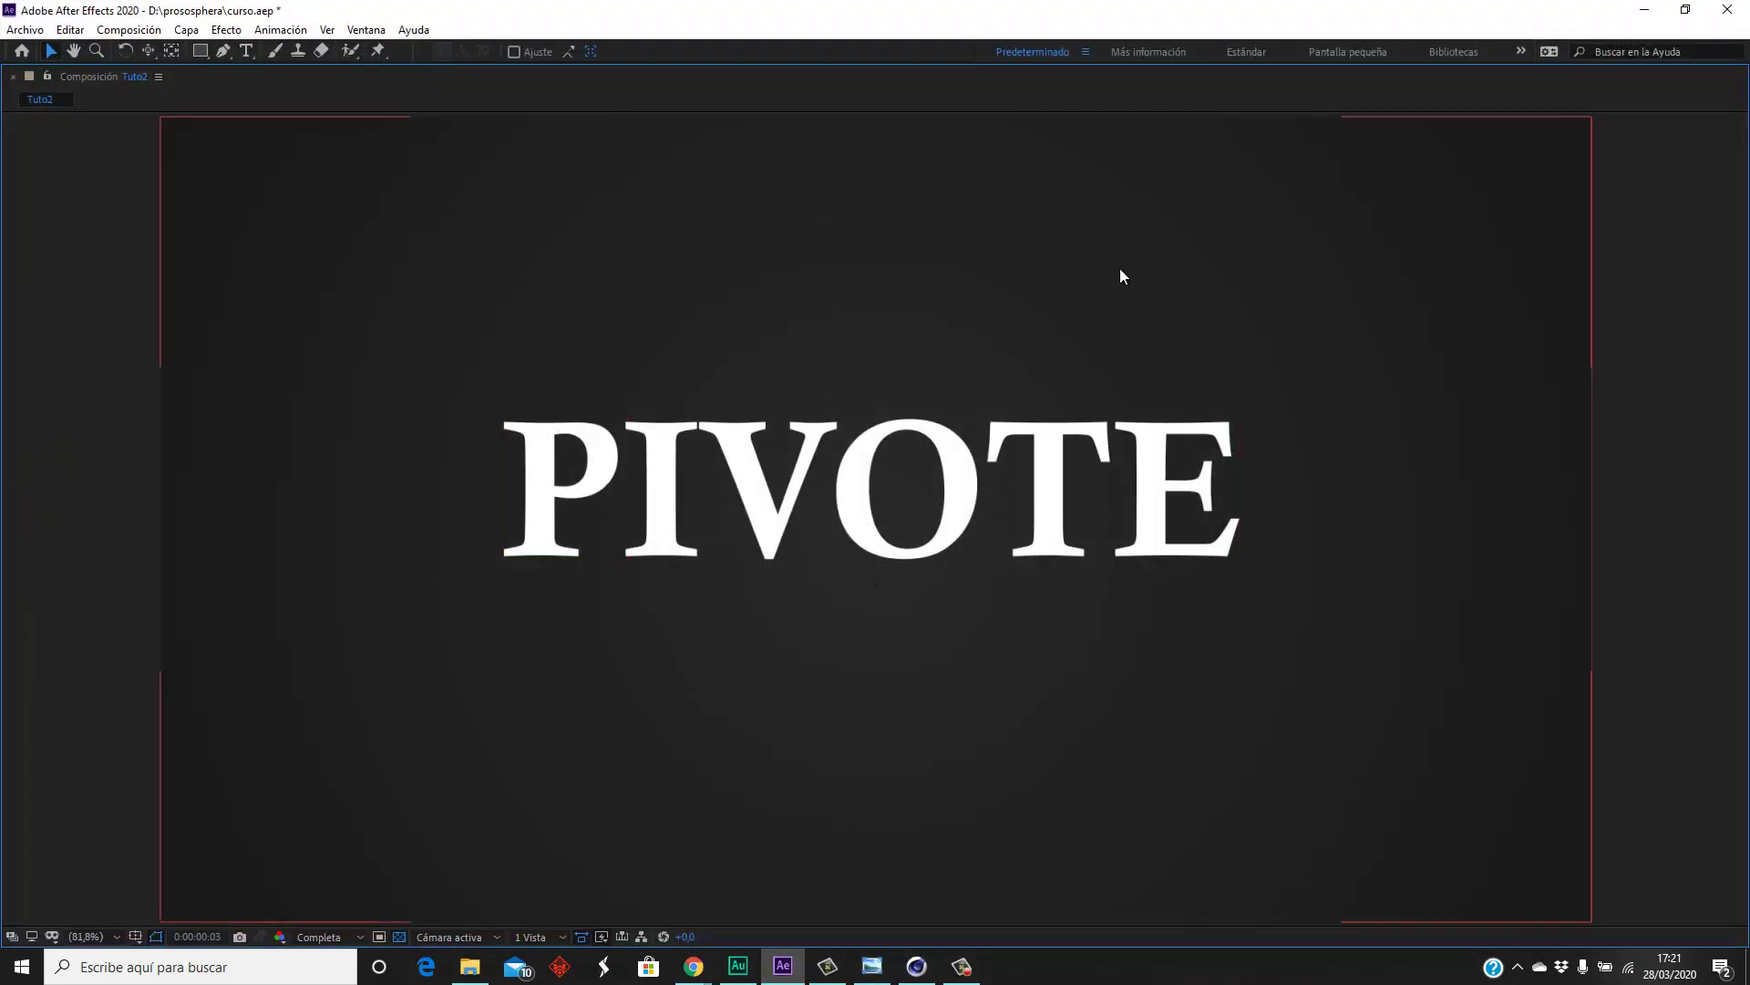
left_click(1658, 9)
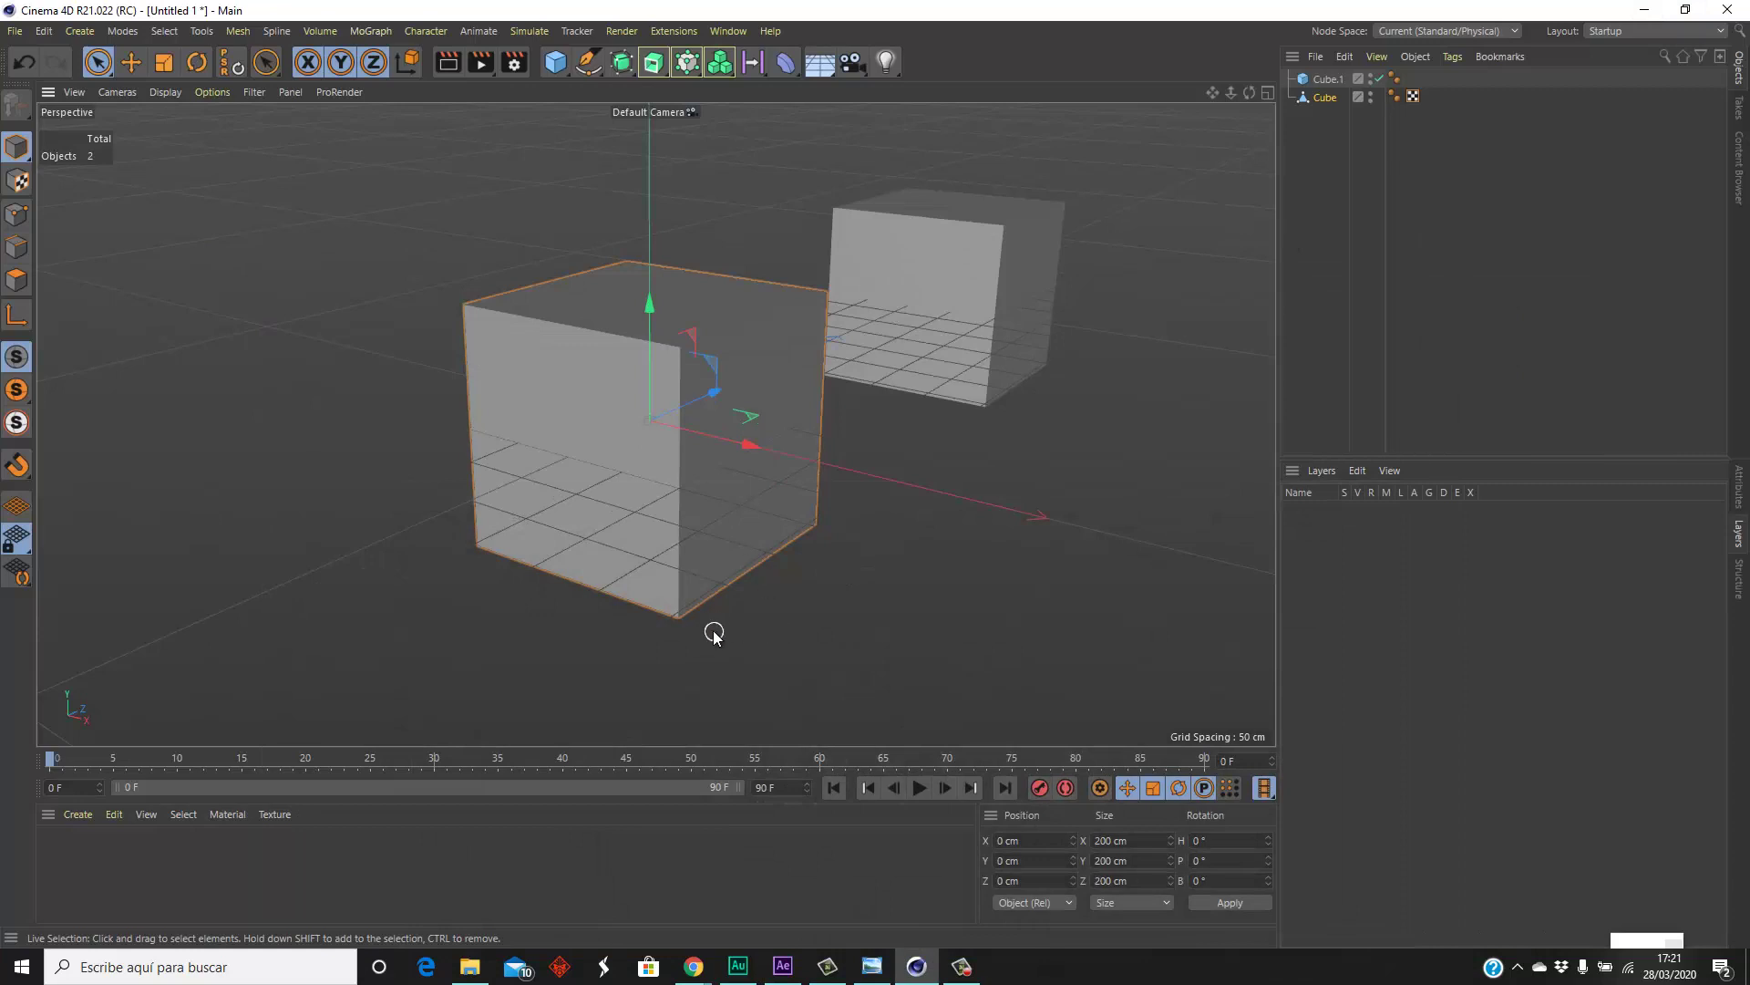
- Orbit to a lower angle and delete the front cube
mouse_move(715, 629)
left_mouse_down("alt")
mouse_move(698, 524)
mouse_move(703, 581)
left_mouse_up("alt")
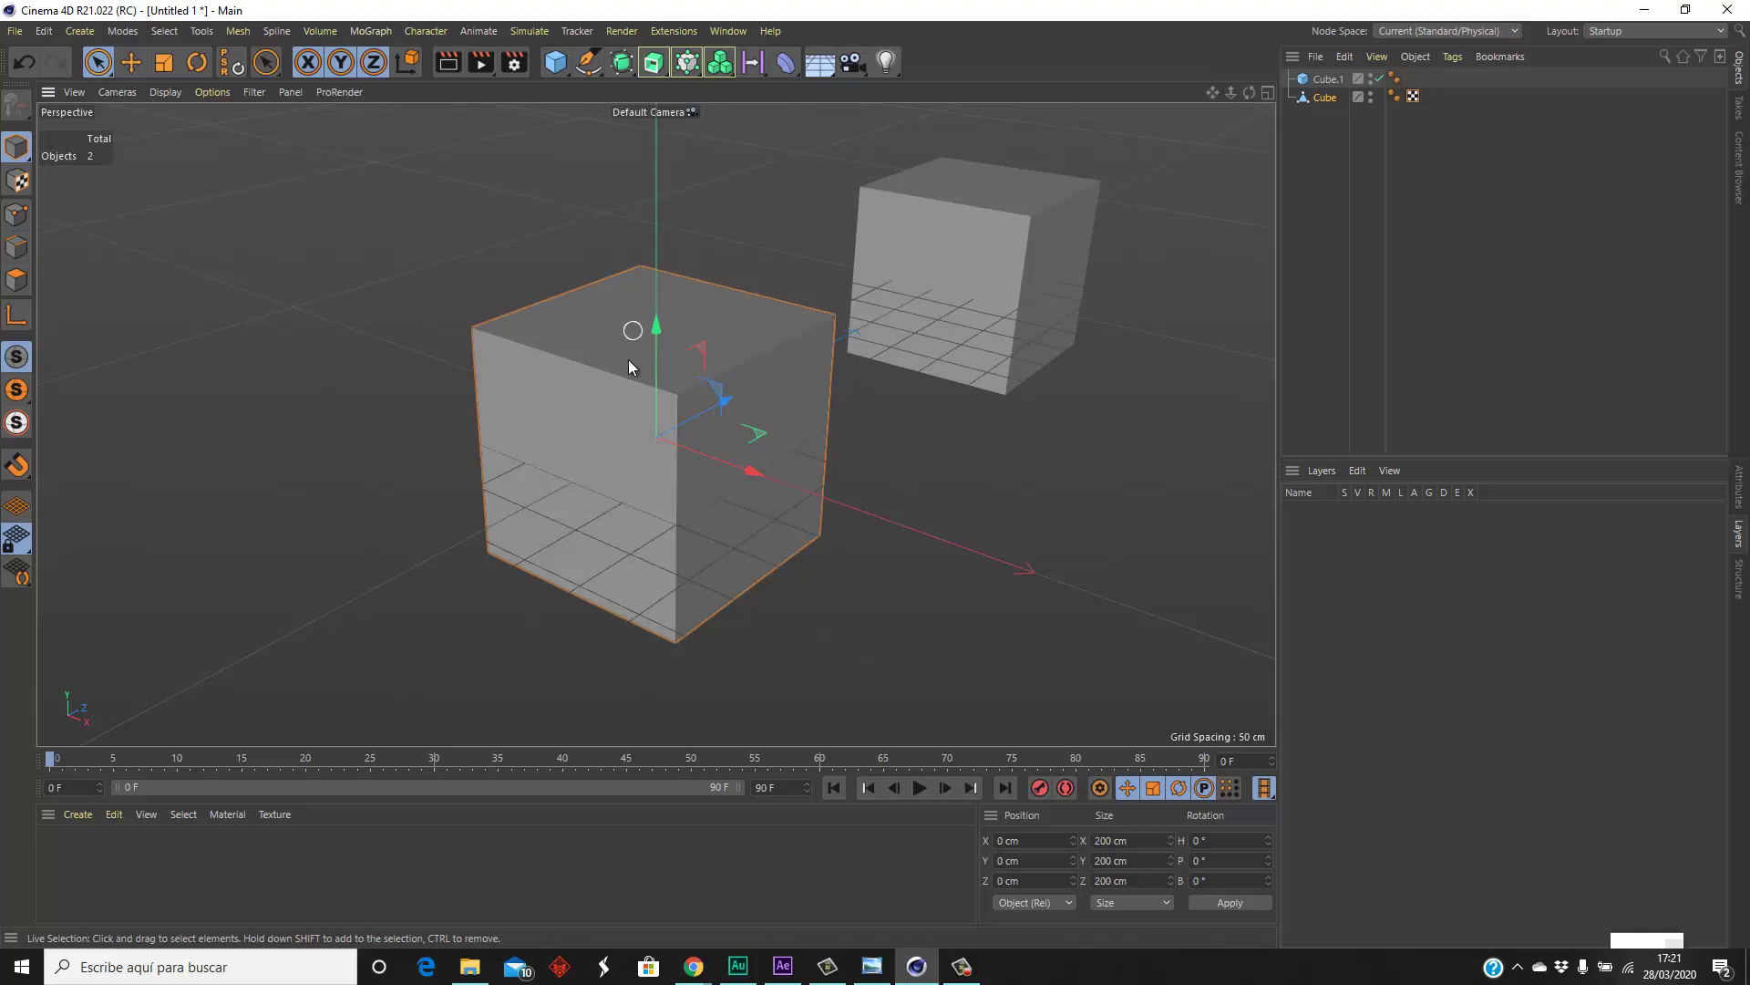
left_click_drag(675, 449, 678, 408, "alt")
key("Delete")
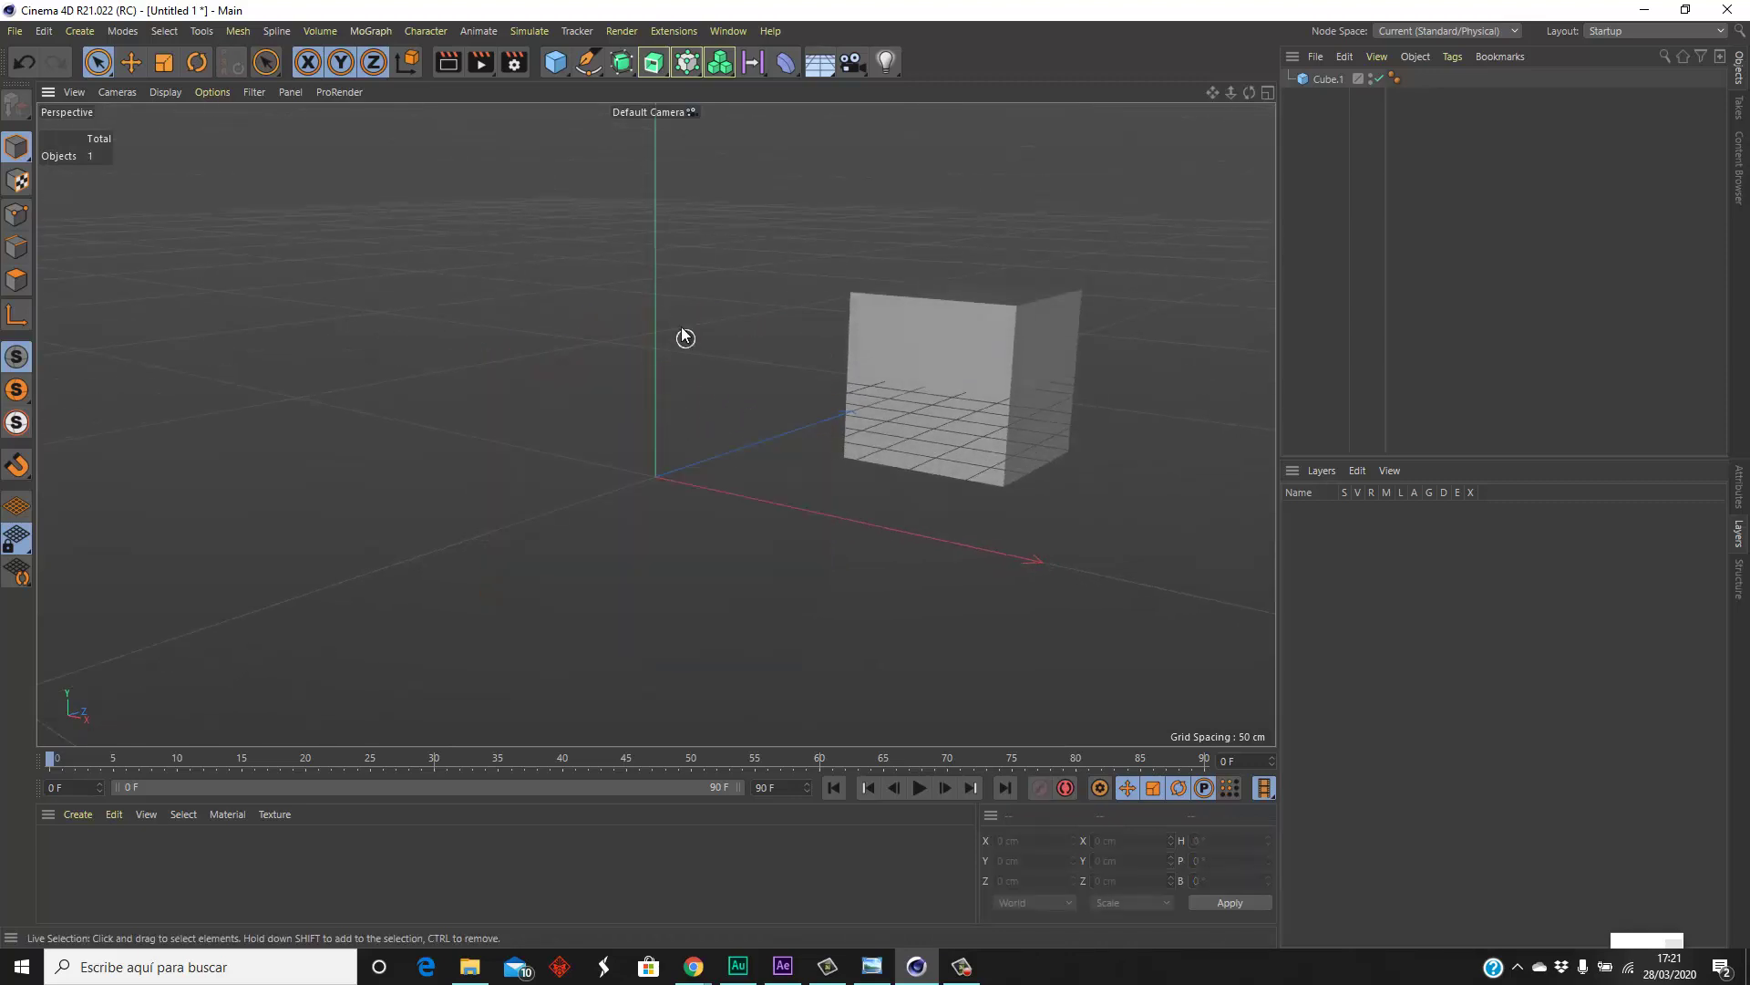
- Add a Figure primitive to the scene, then delete it again
left_click(555, 61)
left_click(846, 157)
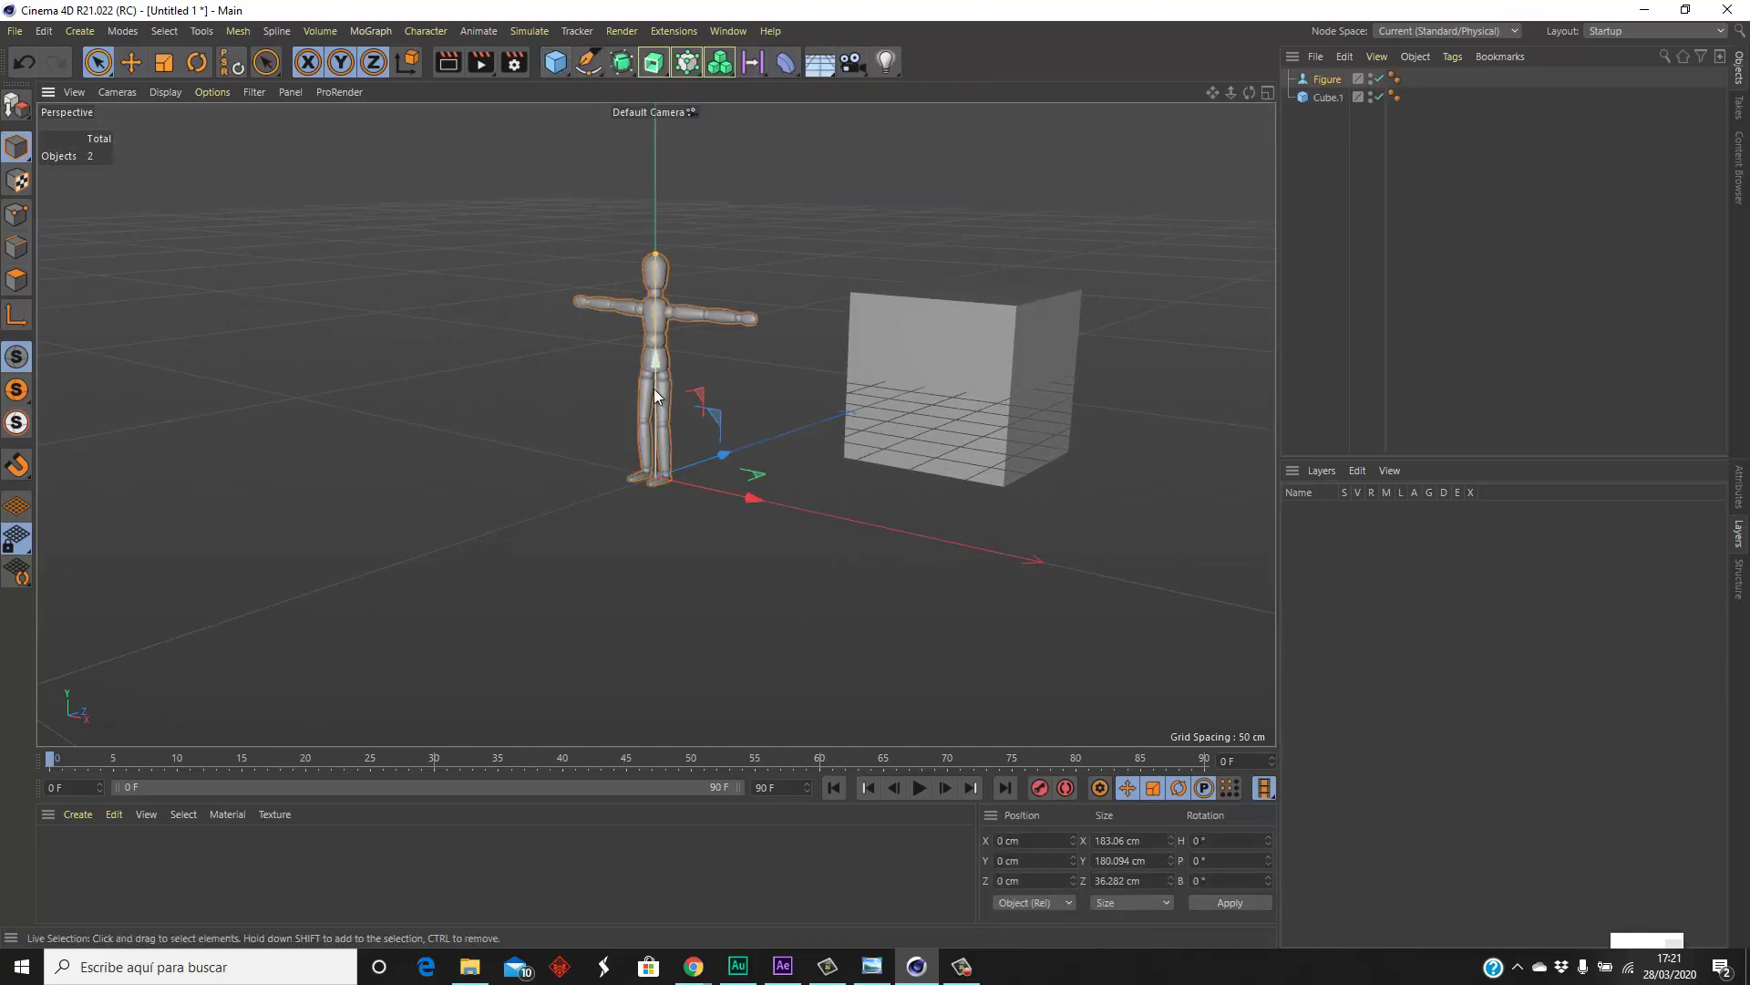
key("Delete")
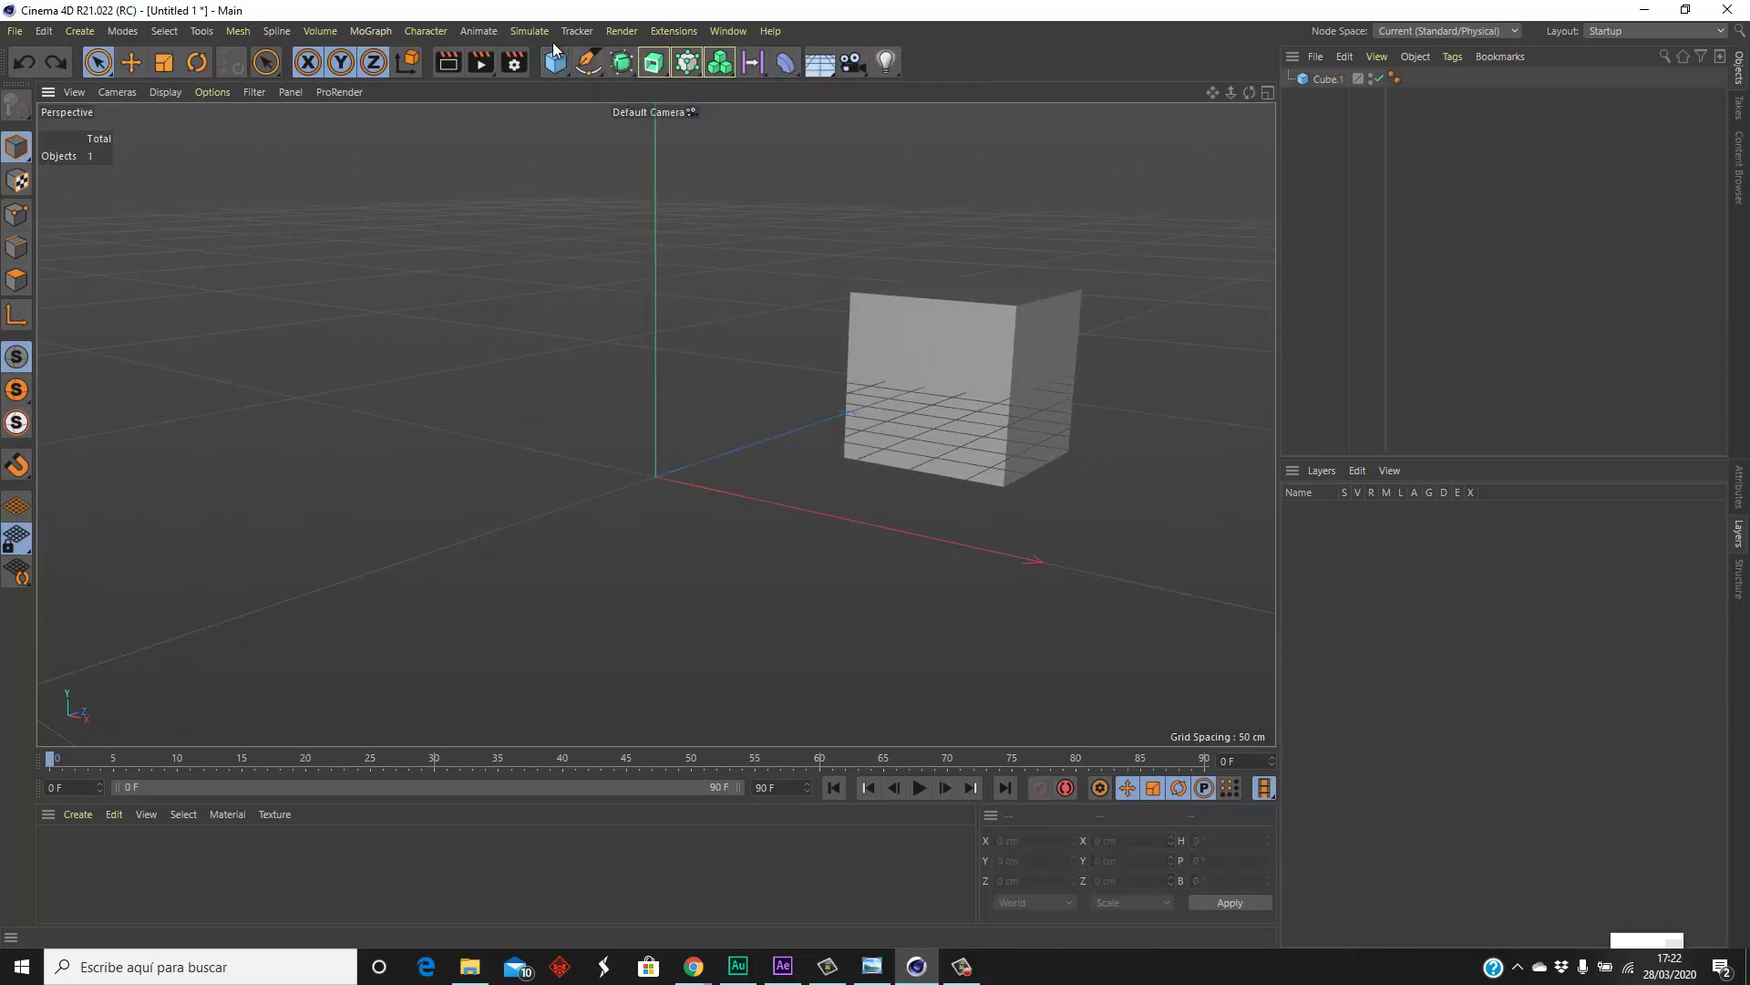
left_click(555, 61)
- Orbit around the new 200 cm cube and make it an editable polygon object
scroll(802, 465, "up", 3)
mouse_move(804, 468)
left_mouse_down("alt")
mouse_move(738, 539)
mouse_move(721, 426)
left_mouse_up("alt")
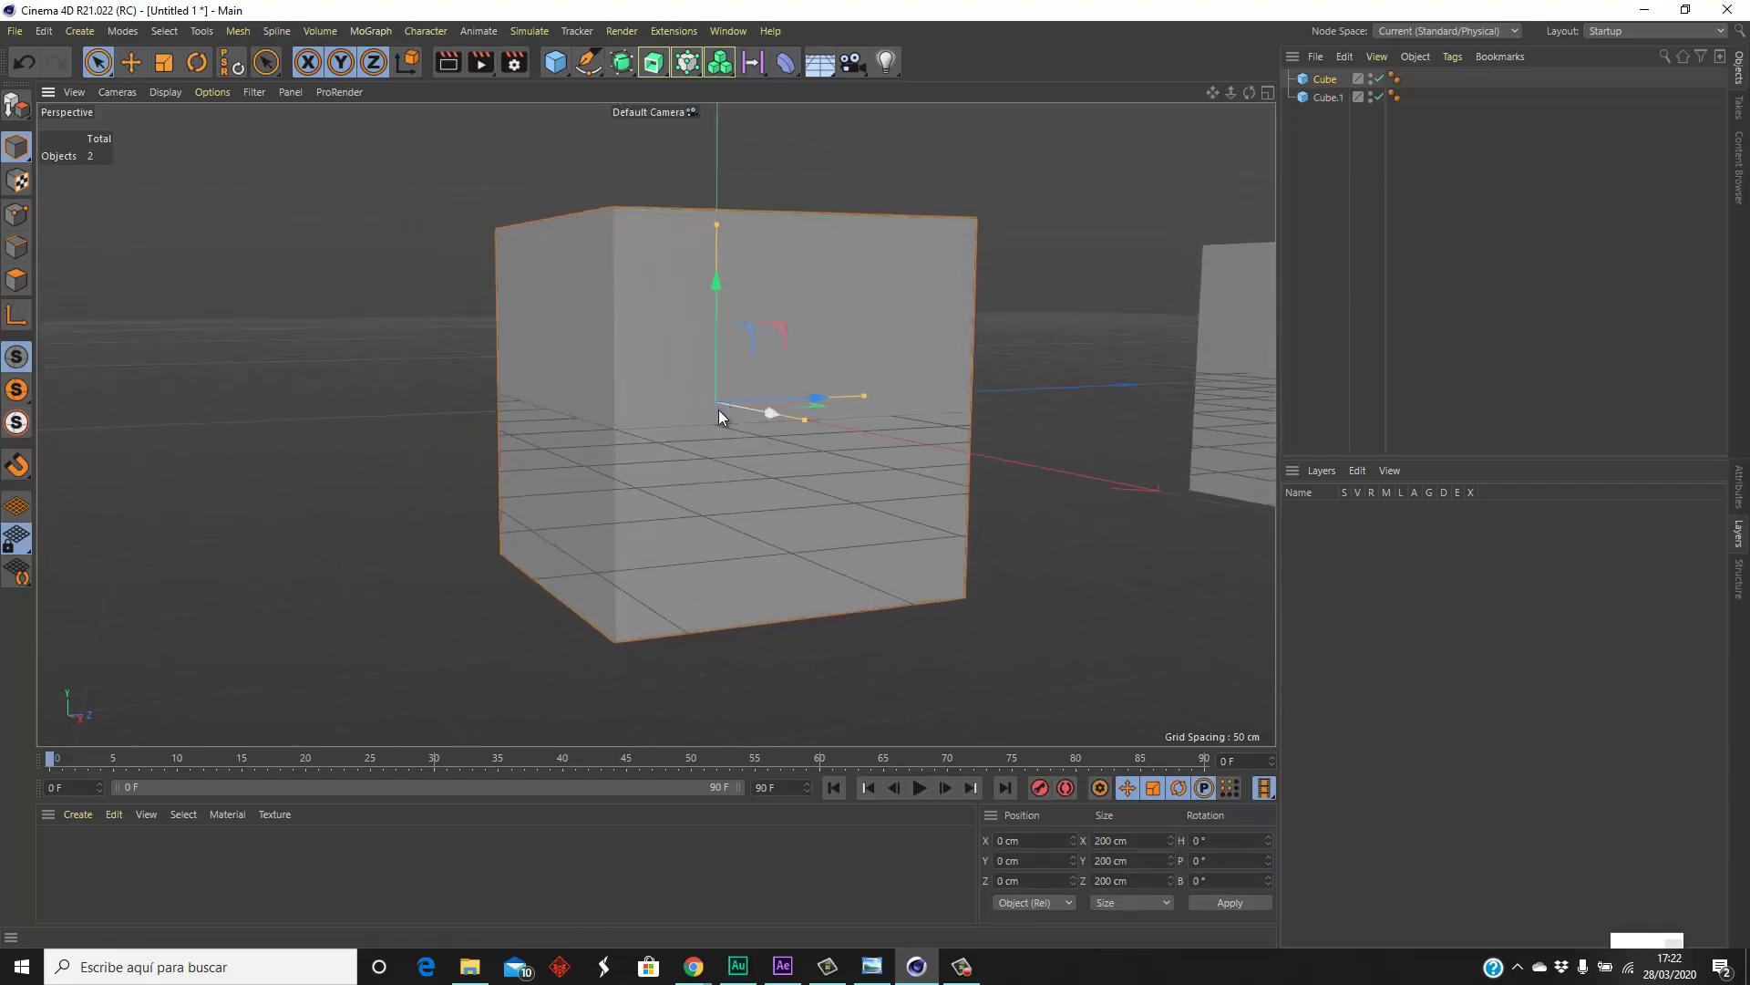
mouse_move(734, 501)
left_mouse_down("alt")
mouse_move(734, 387)
mouse_move(765, 488)
mouse_move(711, 563)
mouse_move(756, 526)
left_mouse_up("alt")
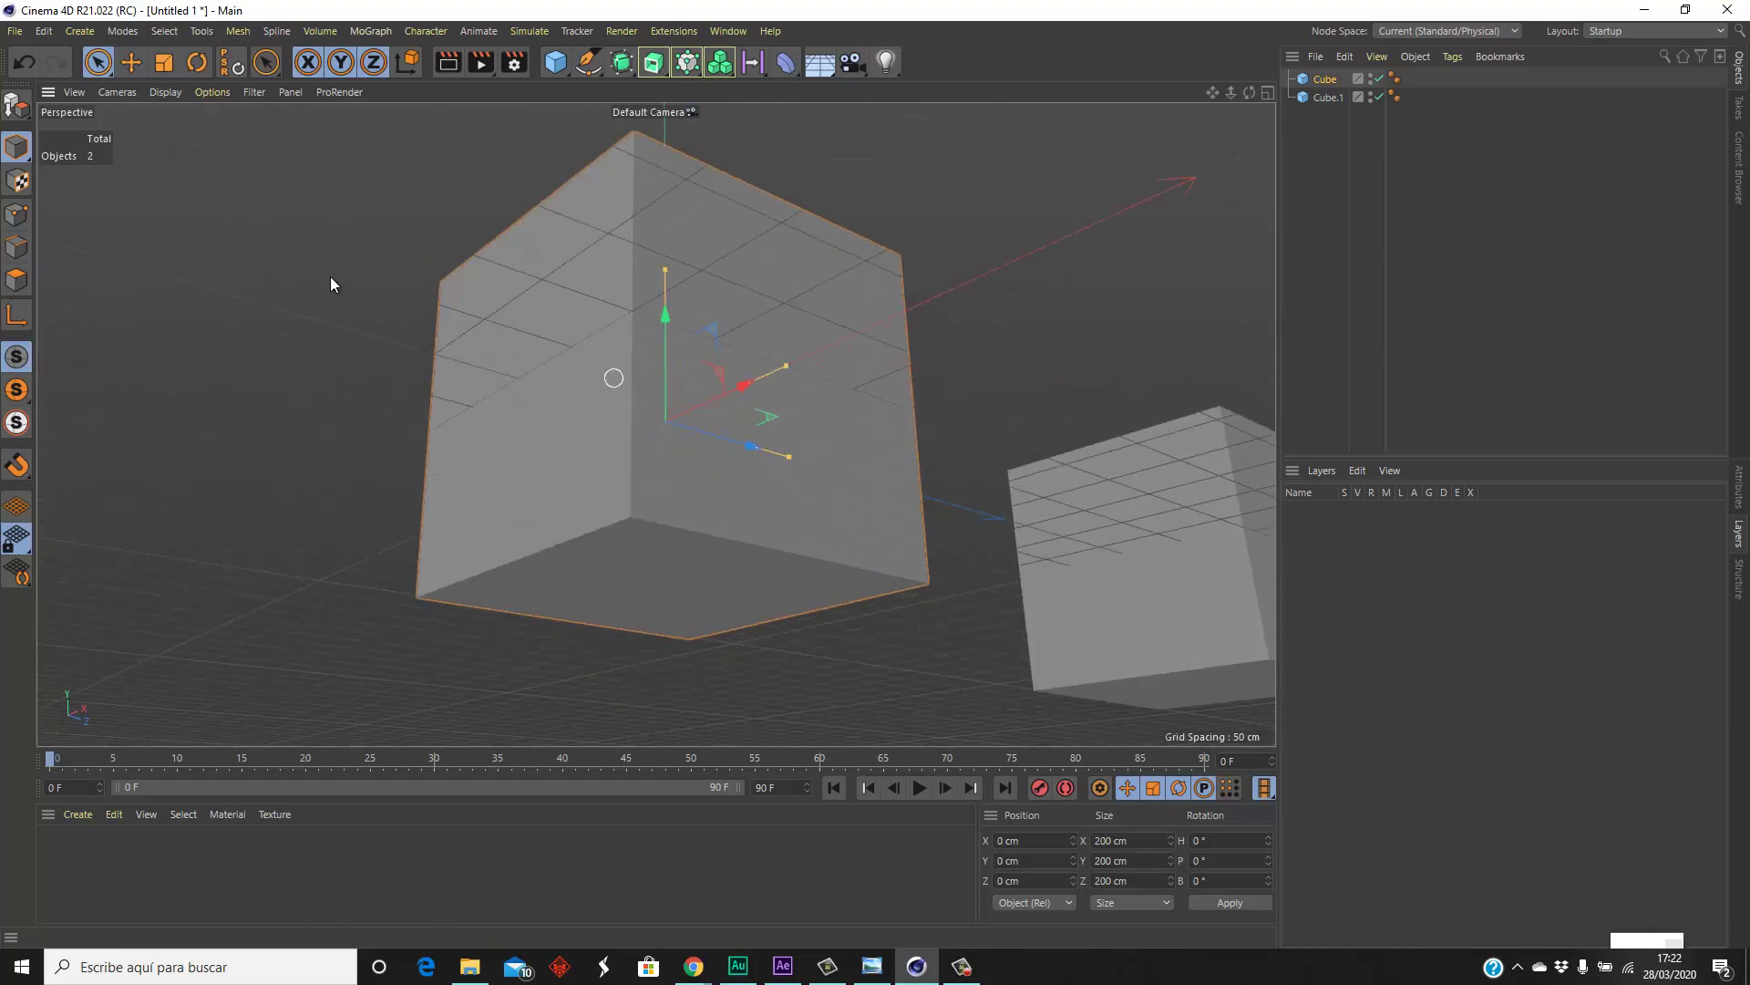
left_click(16, 107)
- Turn on Enable Axis and drag the pivot down to the cube's base, about −100 cm on Y
left_click(19, 321)
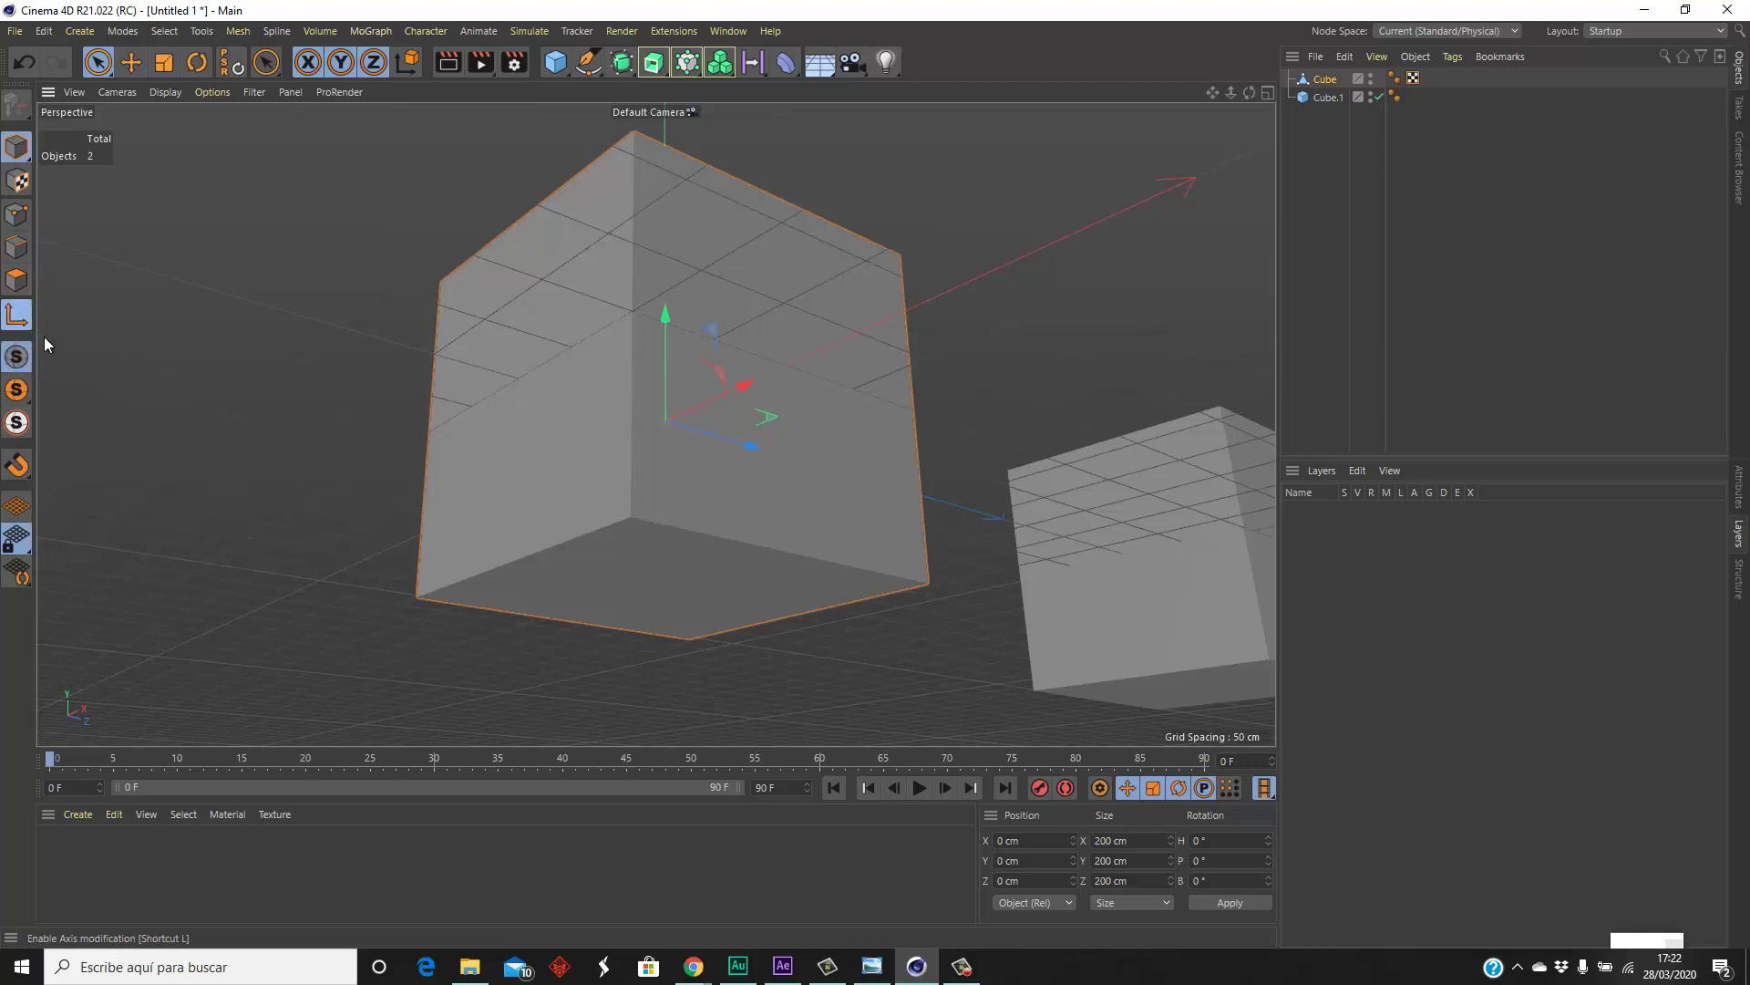
mouse_move(666, 315)
left_mouse_down()
mouse_move(667, 349)
mouse_move(524, 418)
left_mouse_up()
left_click(11, 317)
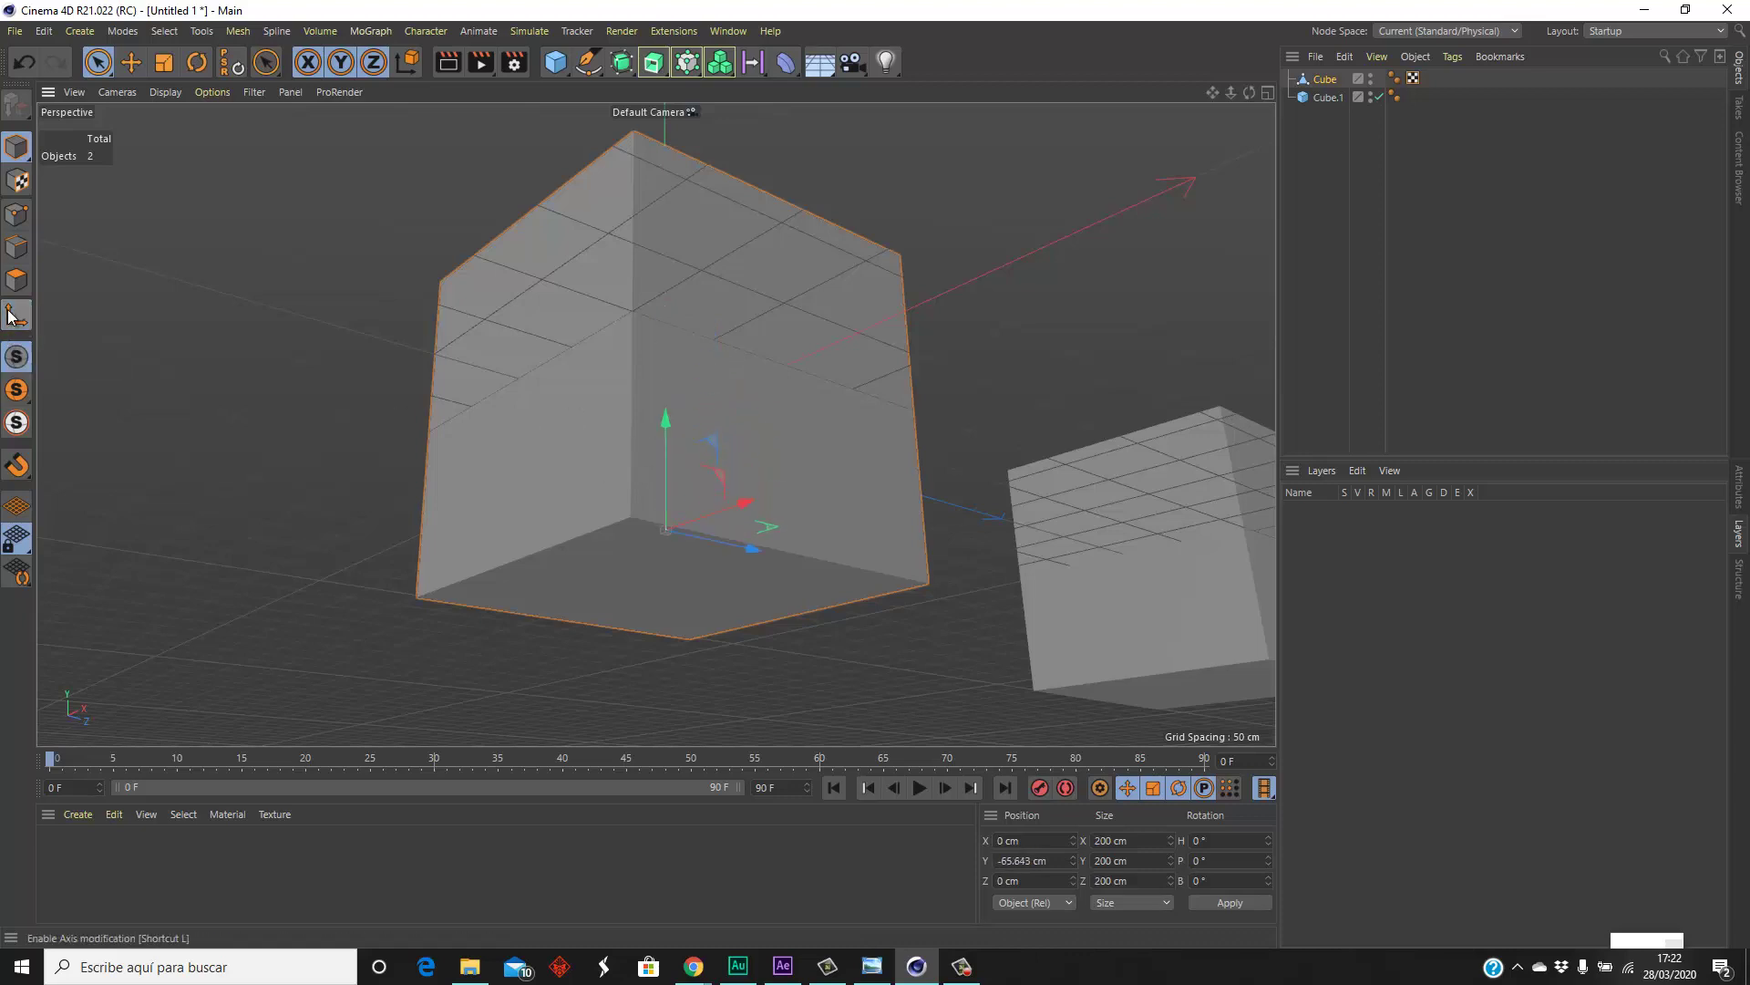
mouse_move(670, 424)
left_mouse_down()
mouse_move(679, 492)
mouse_move(737, 474)
mouse_move(730, 445)
mouse_move(754, 448)
mouse_move(671, 423)
left_mouse_up()
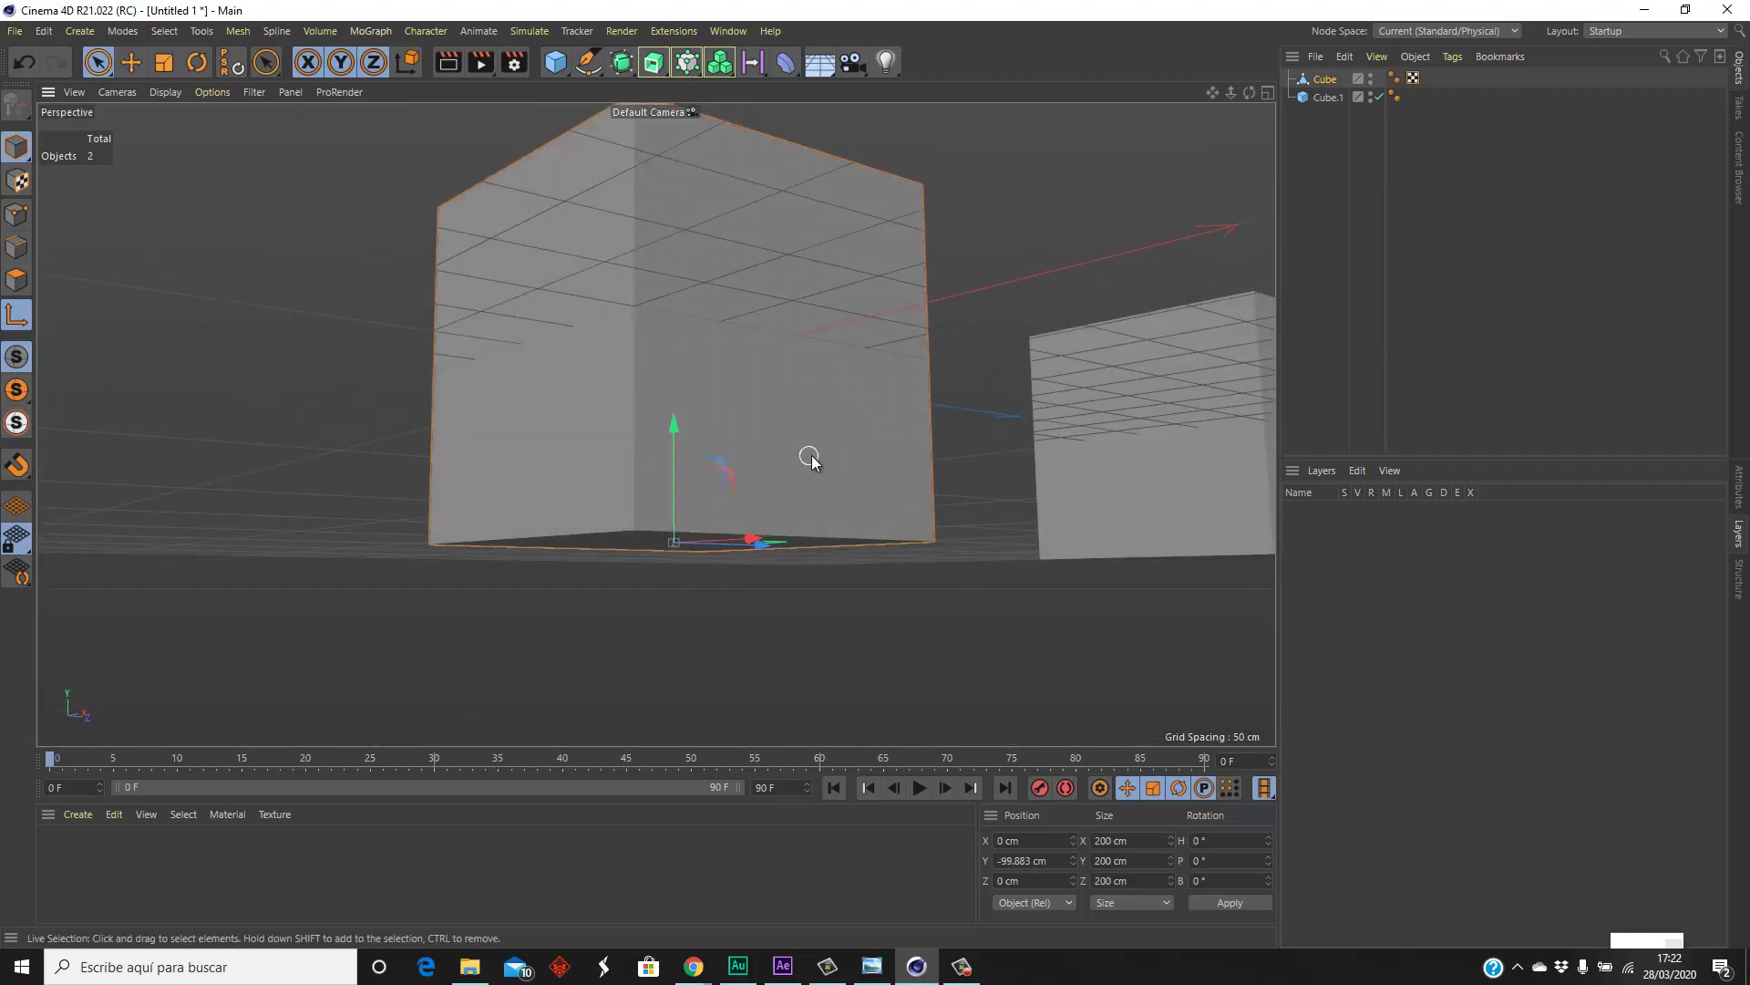